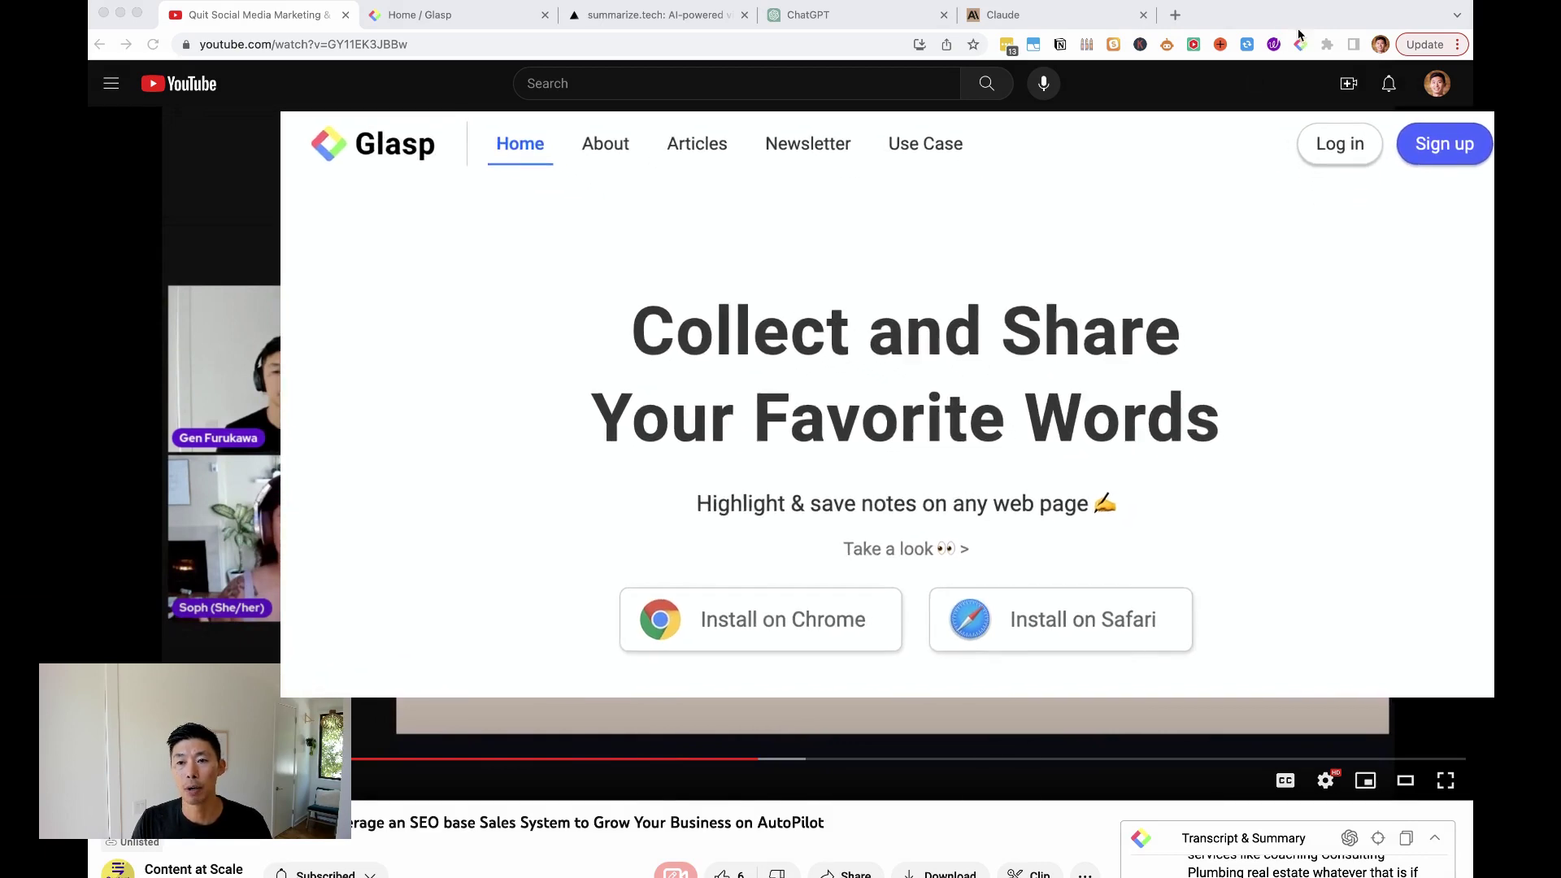
# - Copy the webinar's full Glasp transcript as plain text and switch to the ChatGPT tab
pyautogui.scroll(-2, 781, 569)
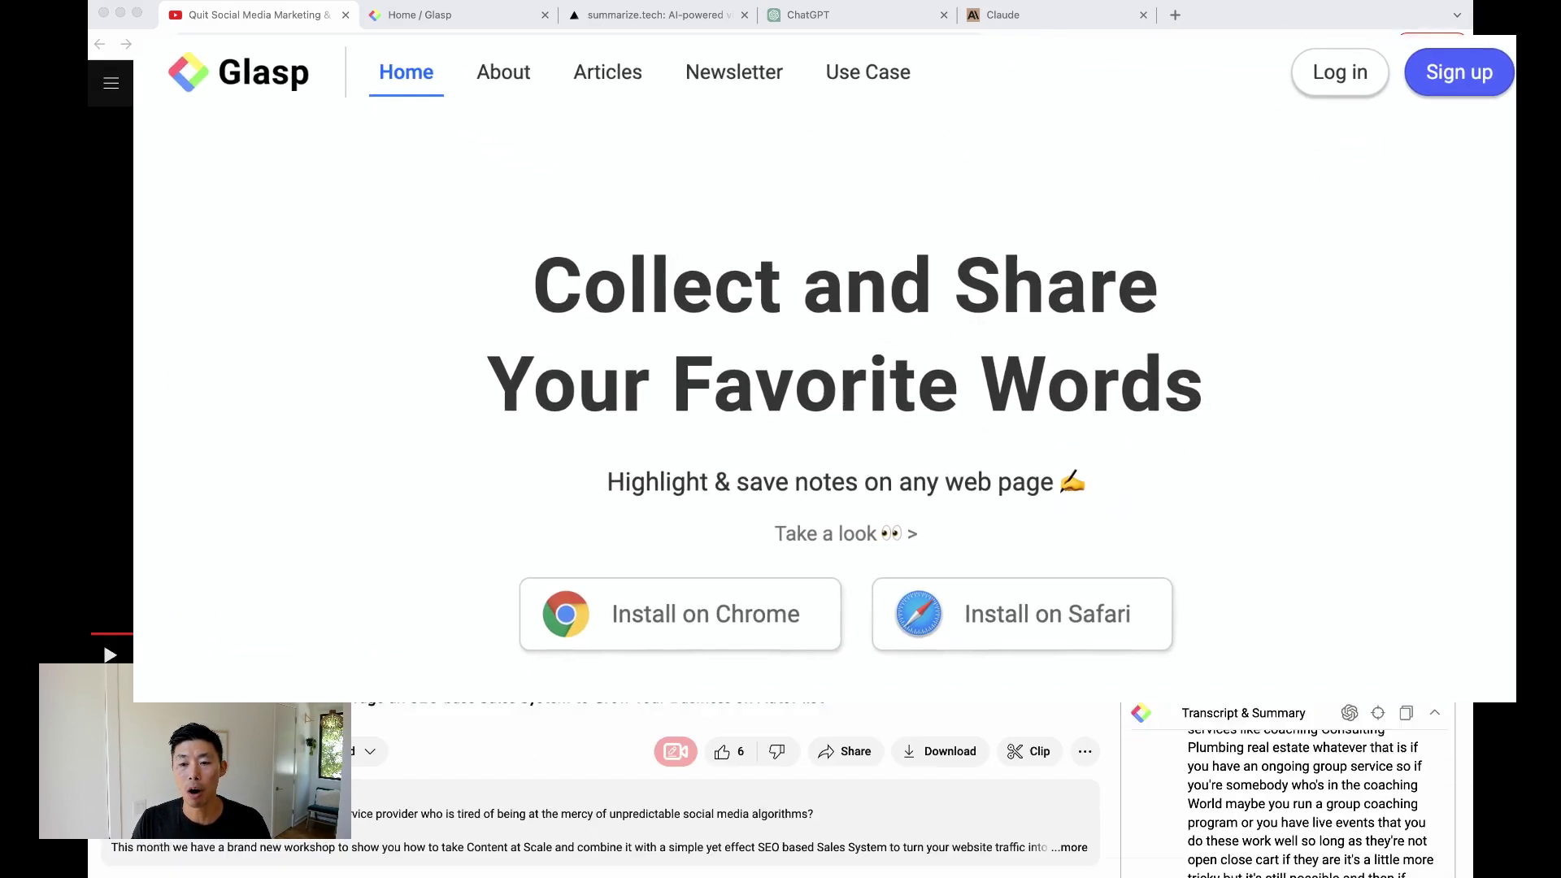
pyautogui.scroll(1, 601, 773)
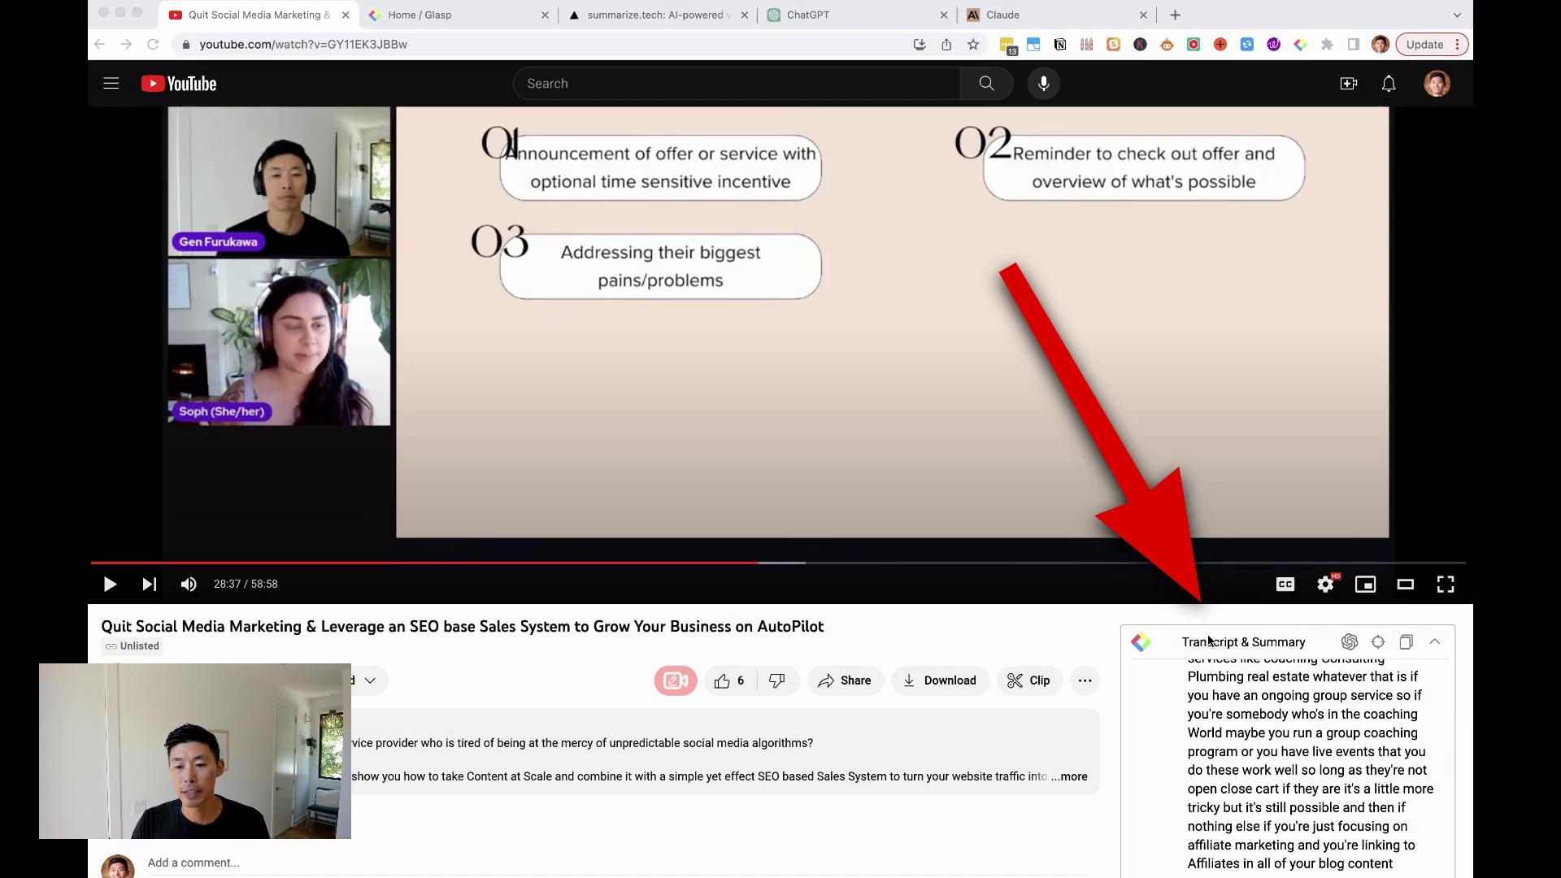
pyautogui.click(1193, 643)
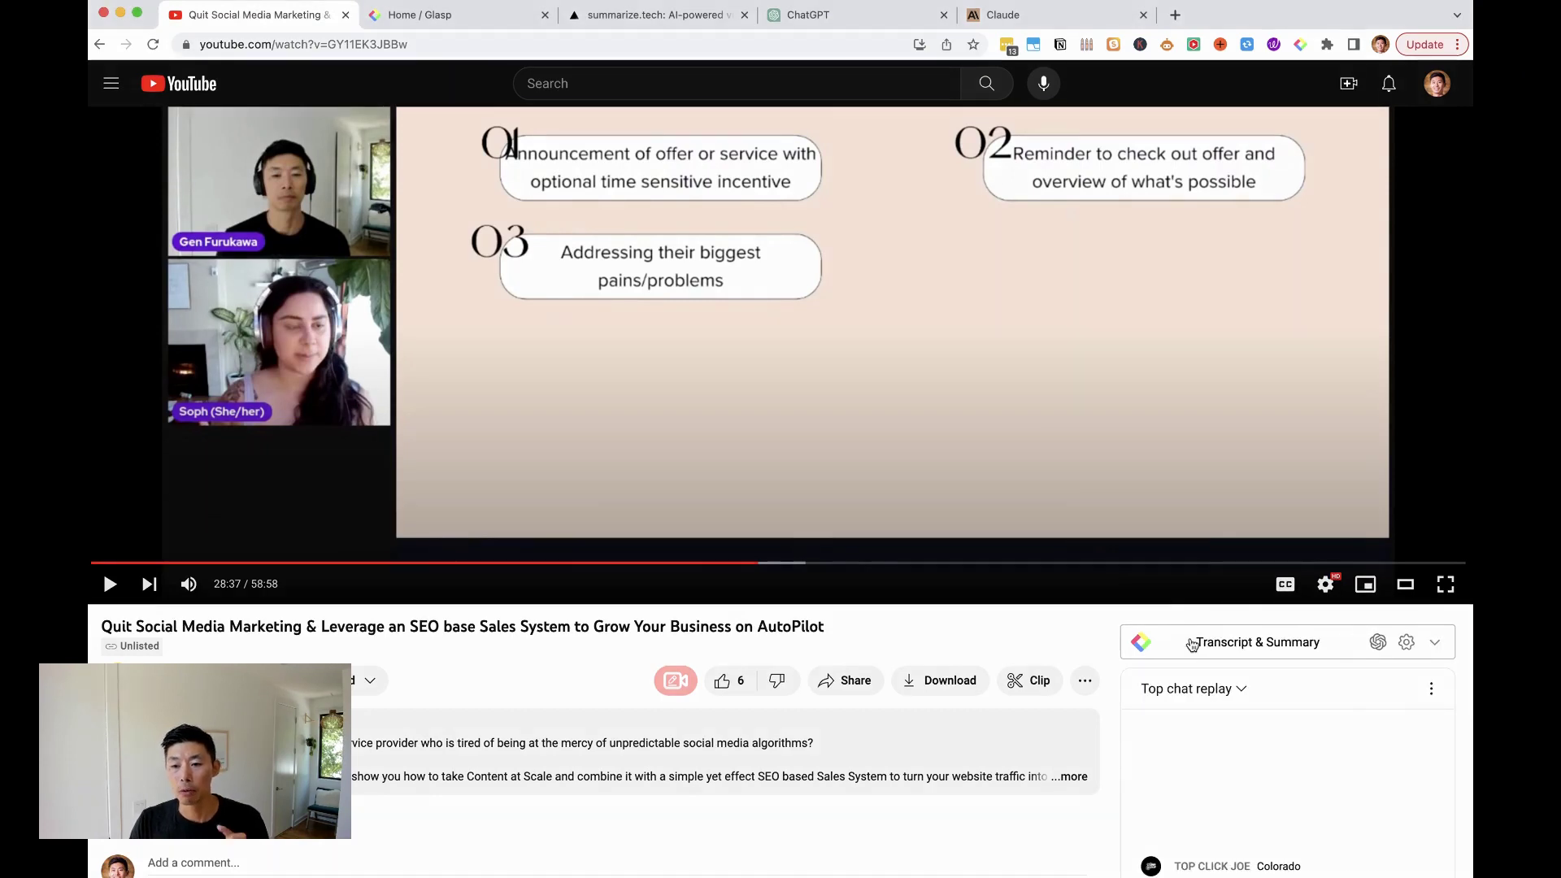
pyautogui.click(1193, 644)
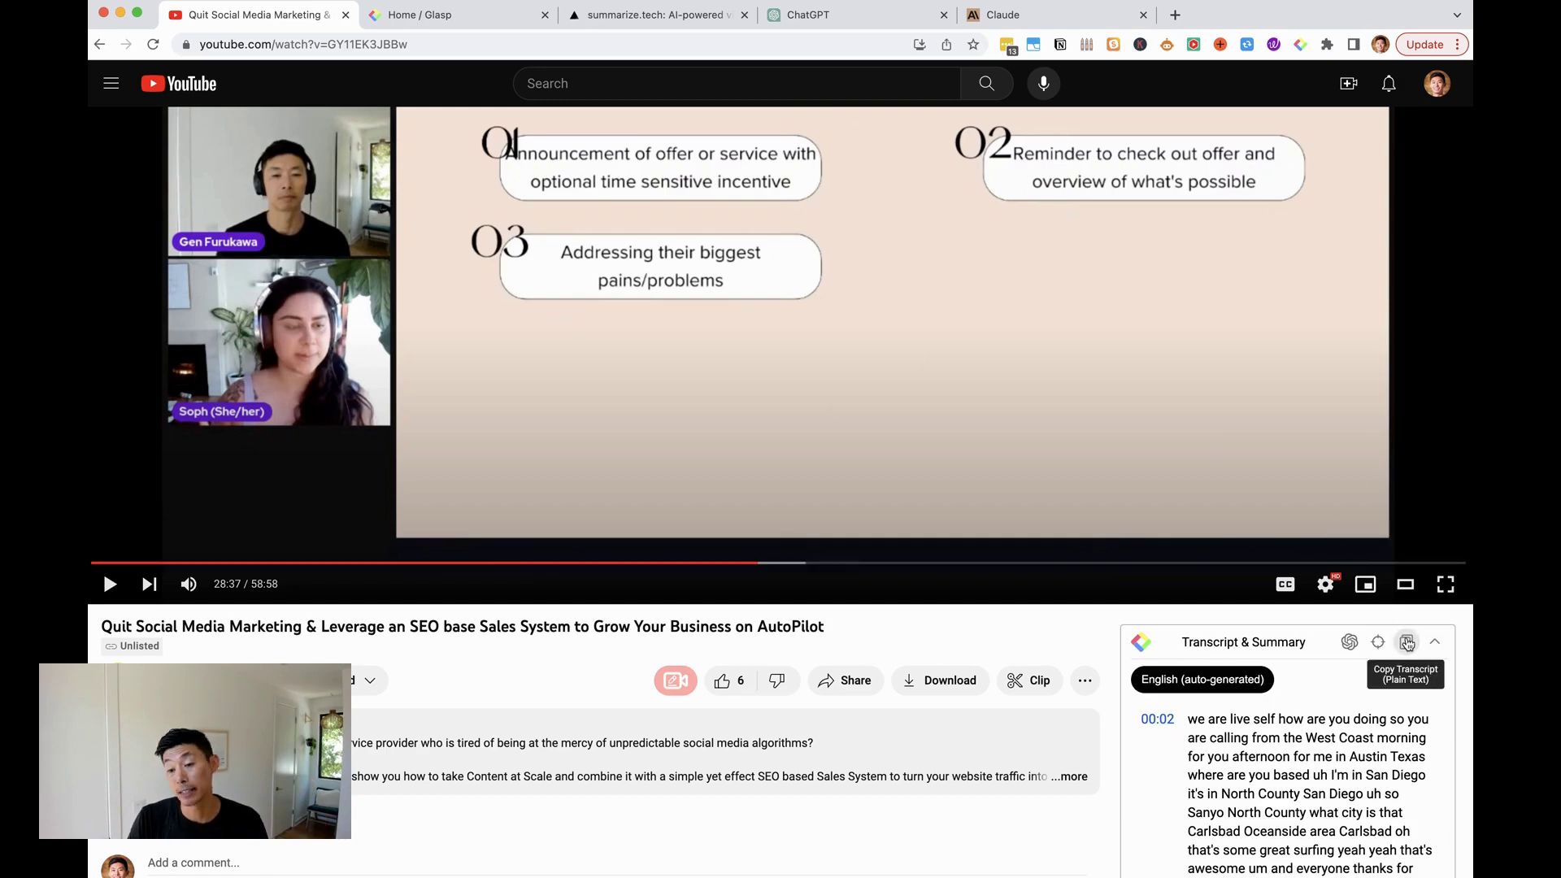
pyautogui.click(1407, 644)
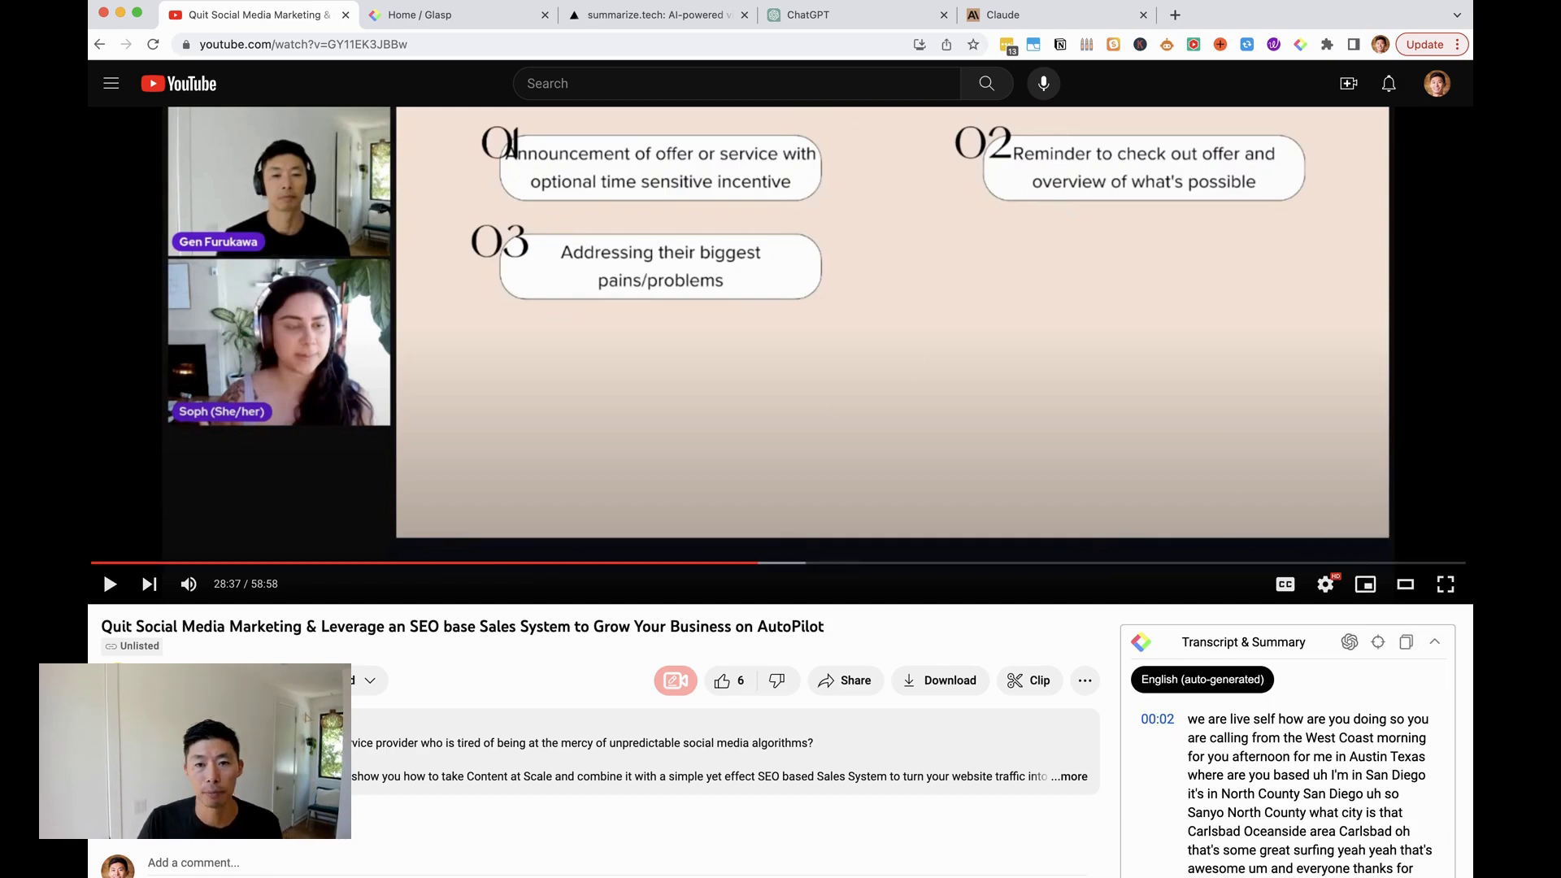
pyautogui.click(803, 26)
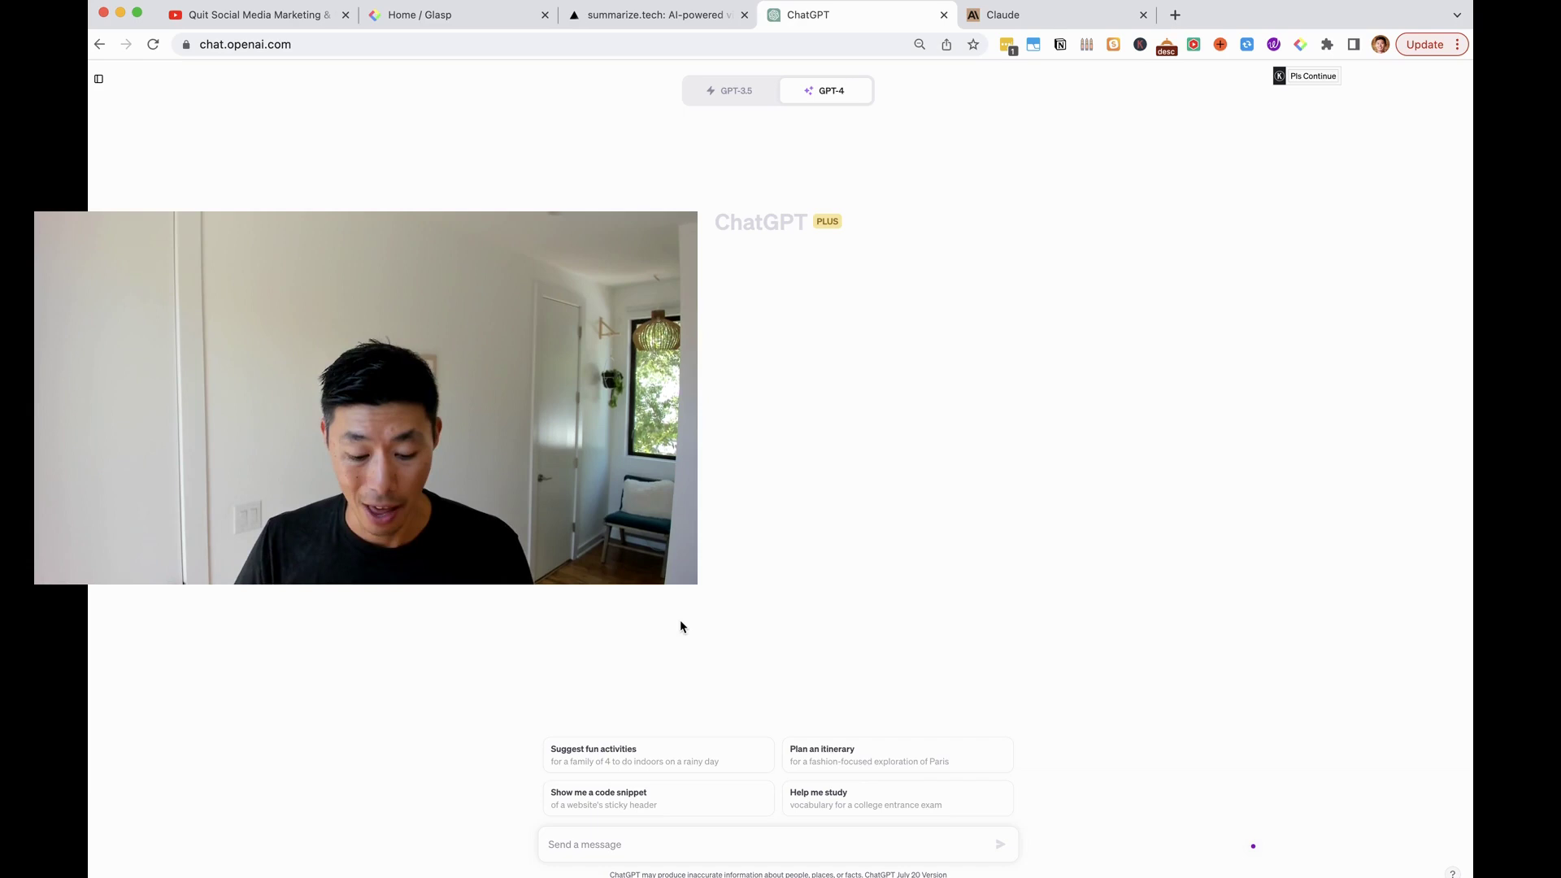
# - Paste the whole webinar transcript into GPT-4 and send it, which returns a message-too-long error
pyautogui.click(634, 839)
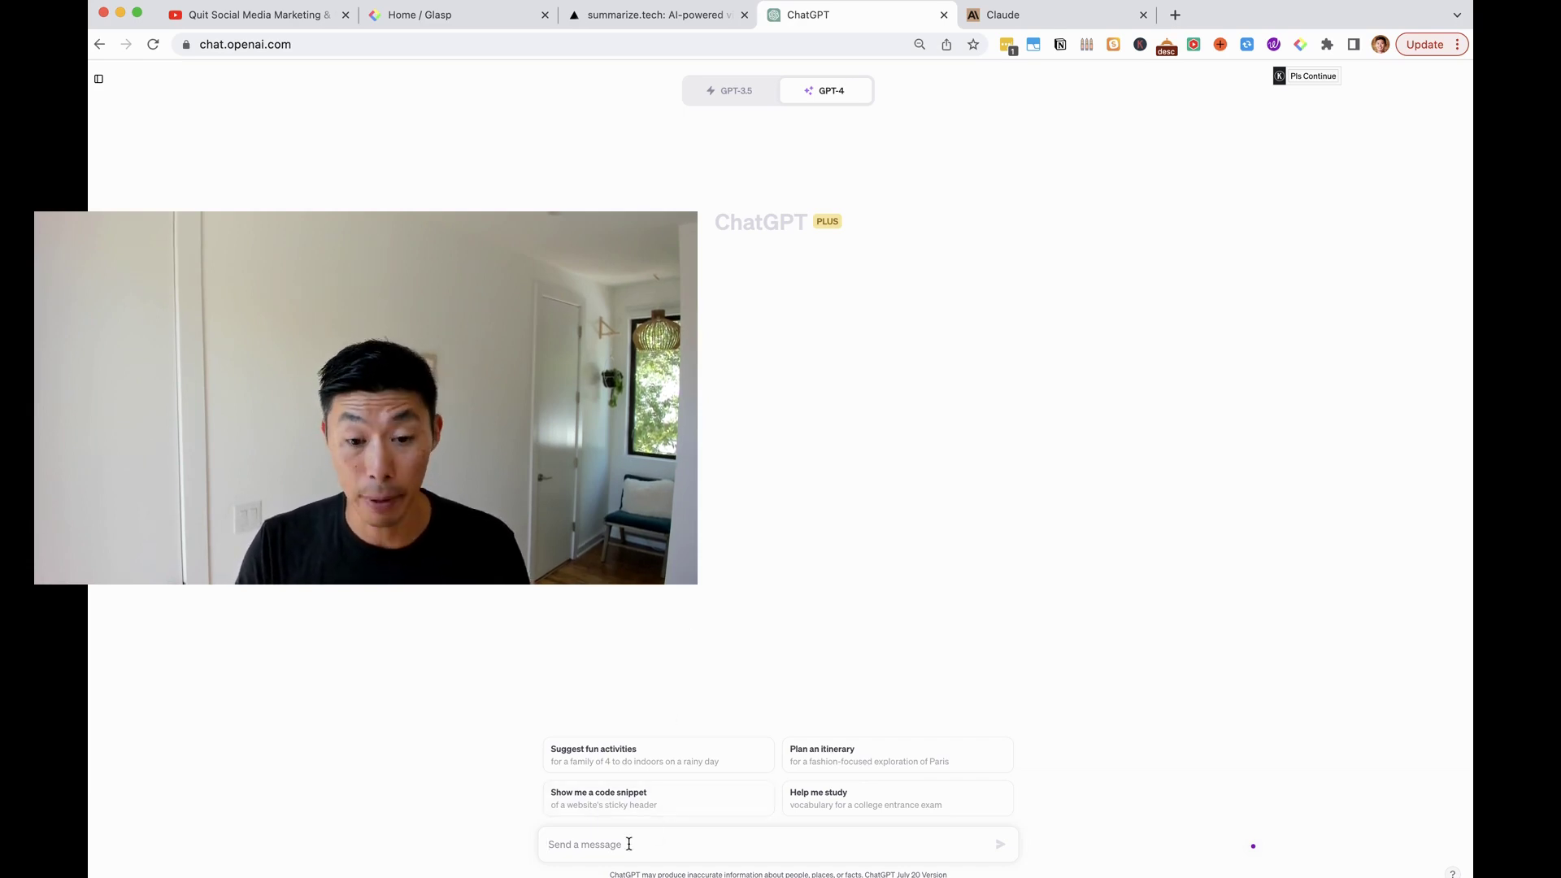
pyautogui.press('super+v')
pyautogui.press('Return')
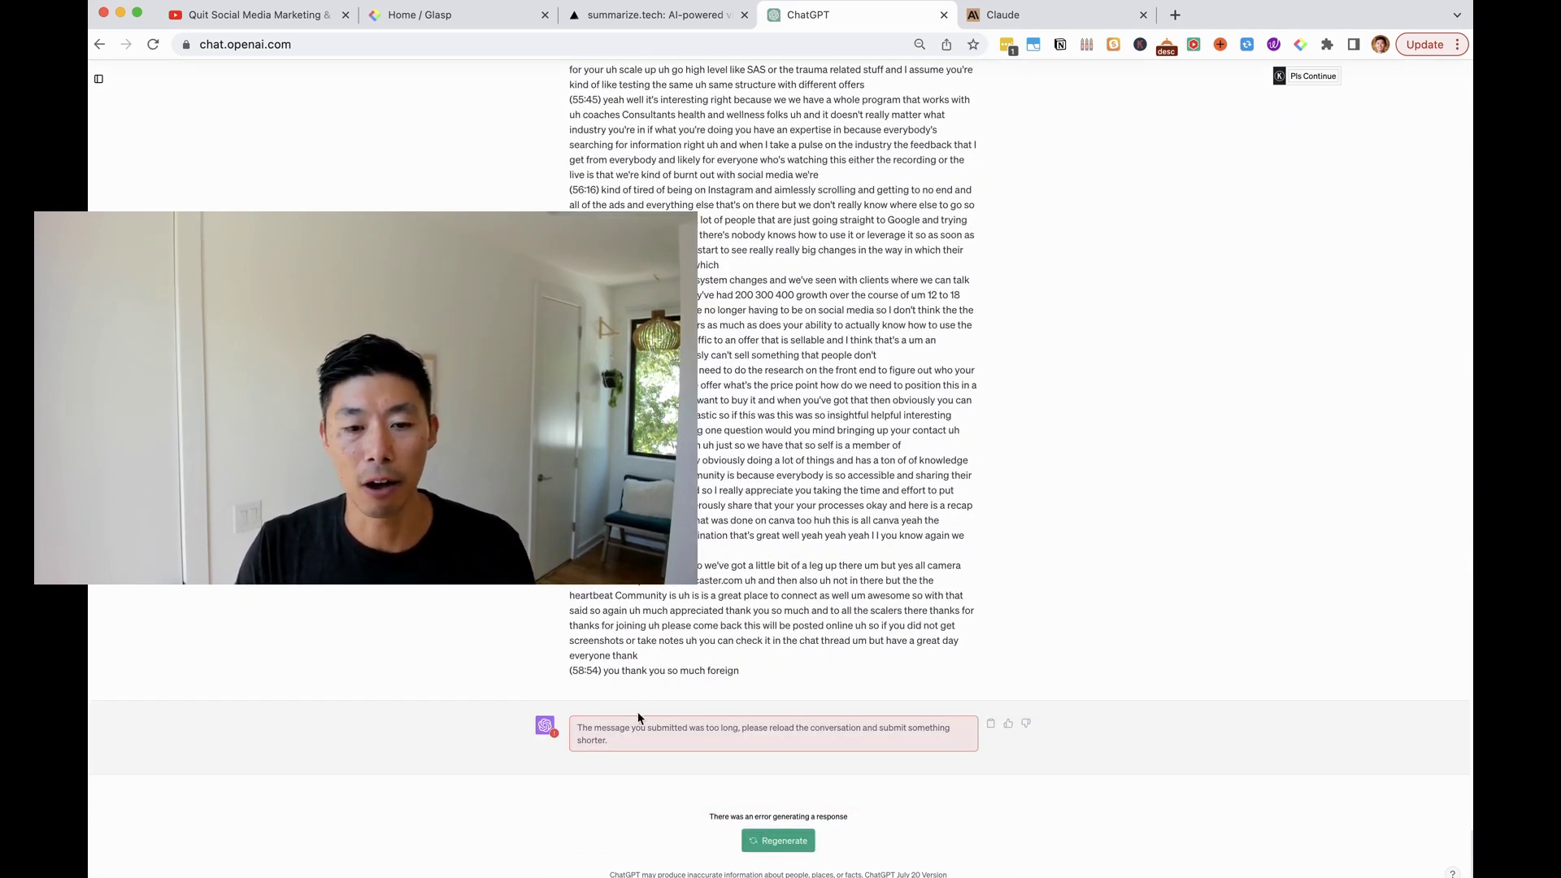
pyautogui.moveTo(645, 728); pyautogui.dragTo(739, 729)
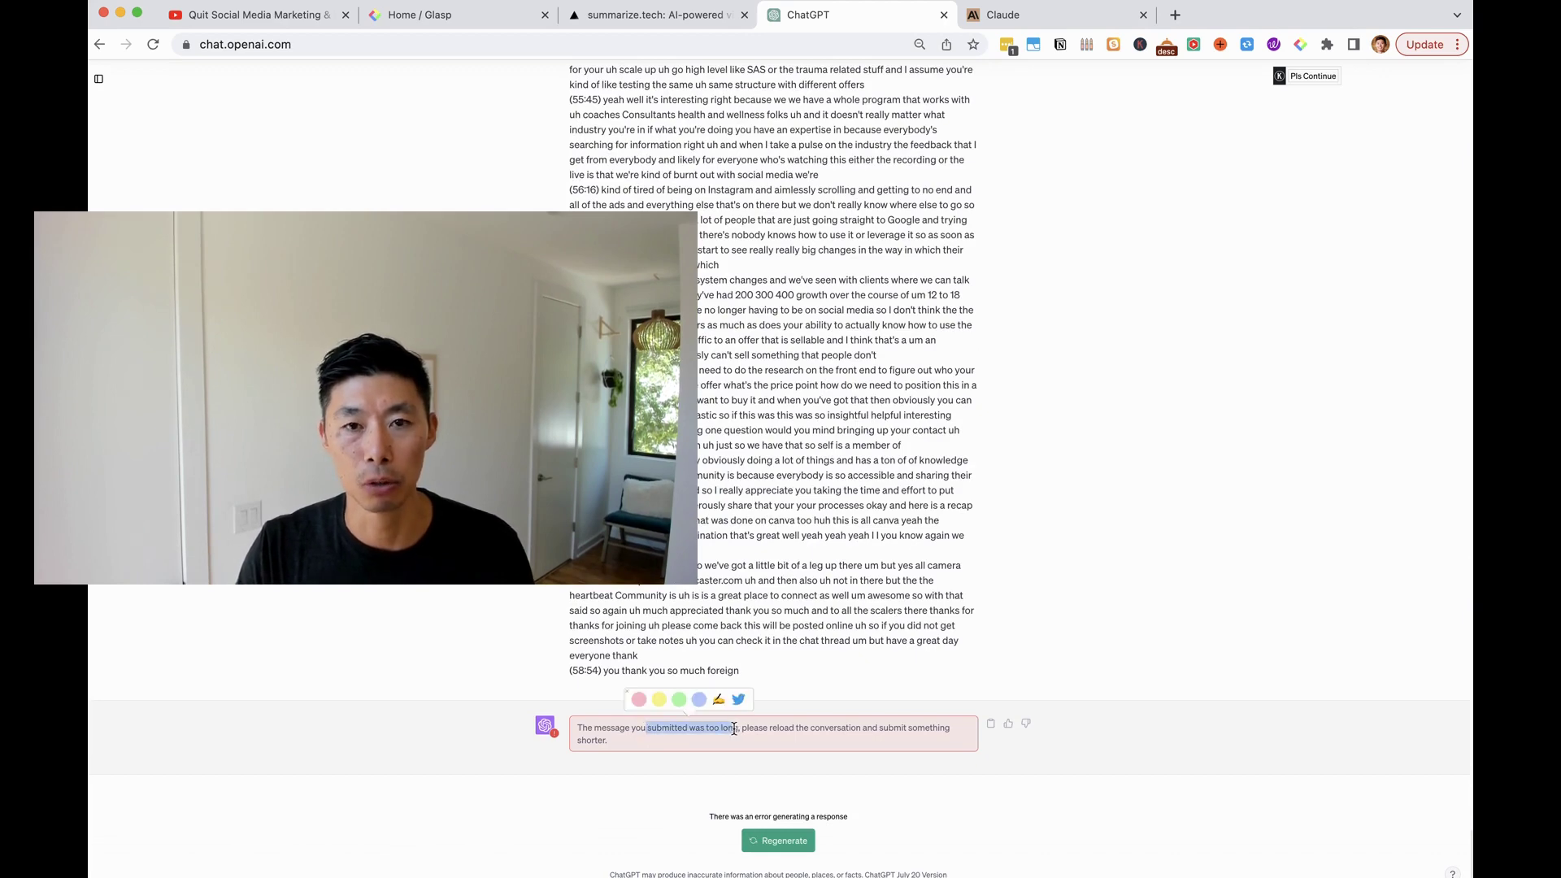
pyautogui.click(734, 728)
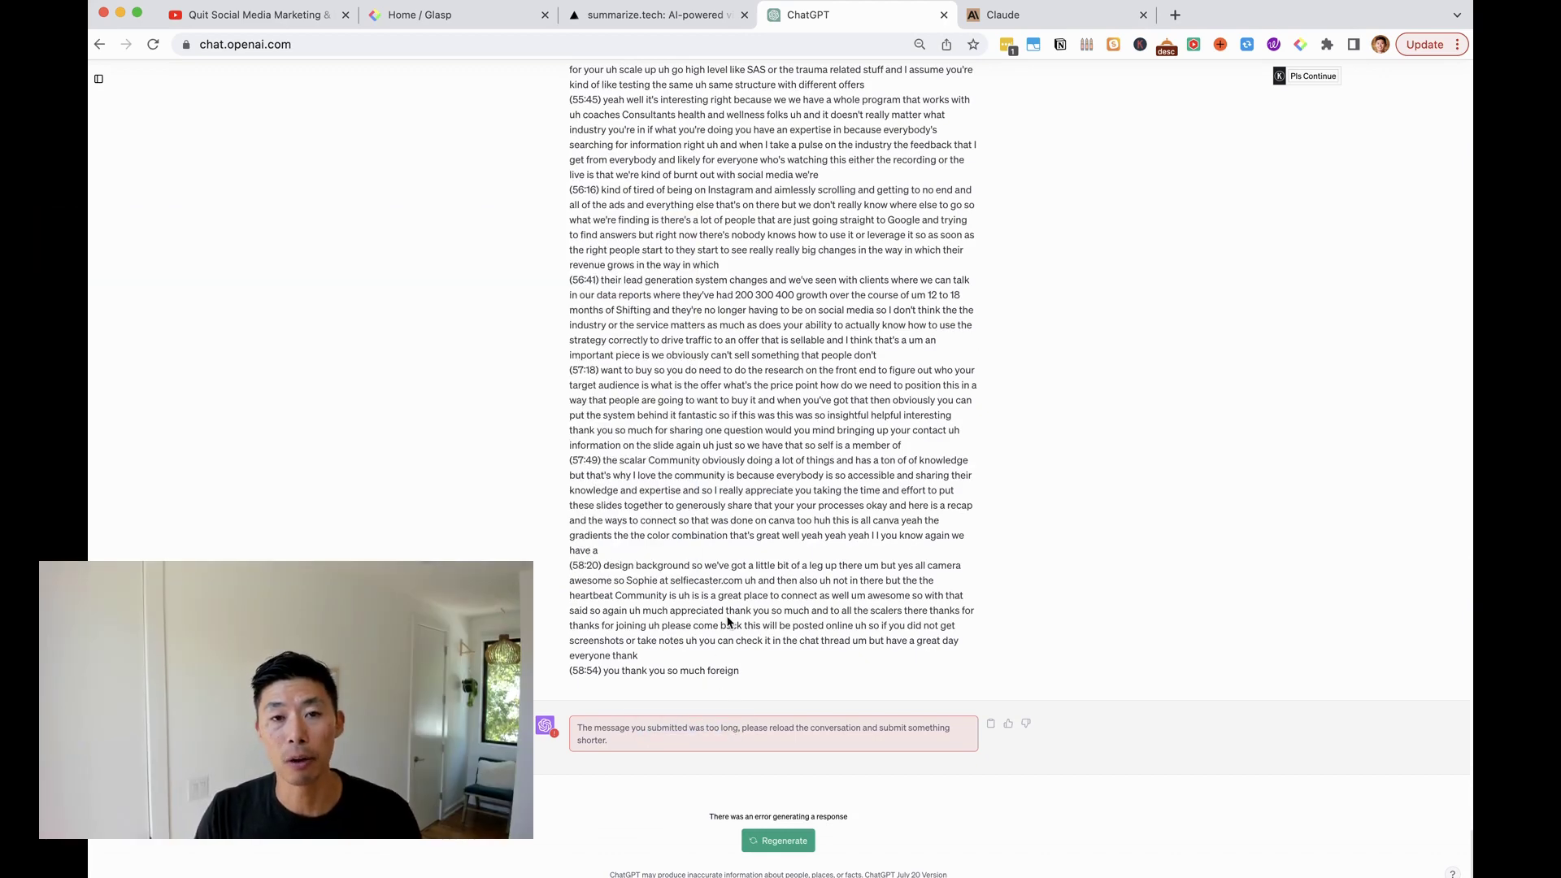
# - Paste the YouTube webinar link into summarize.tech and generate its AI summary
pyautogui.click(679, 17)
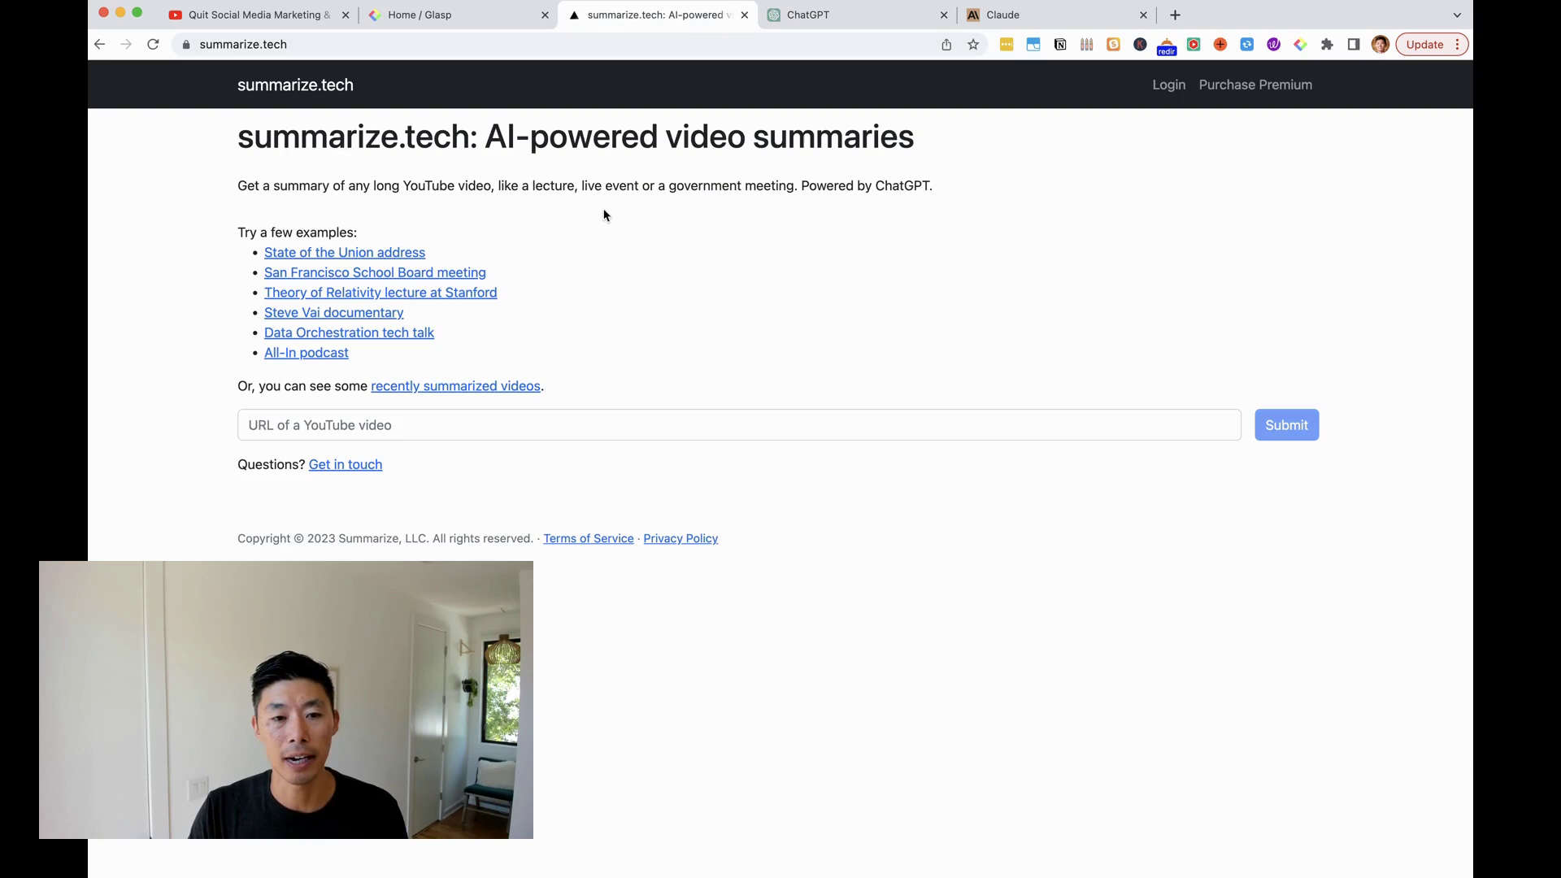
pyautogui.click(99, 44)
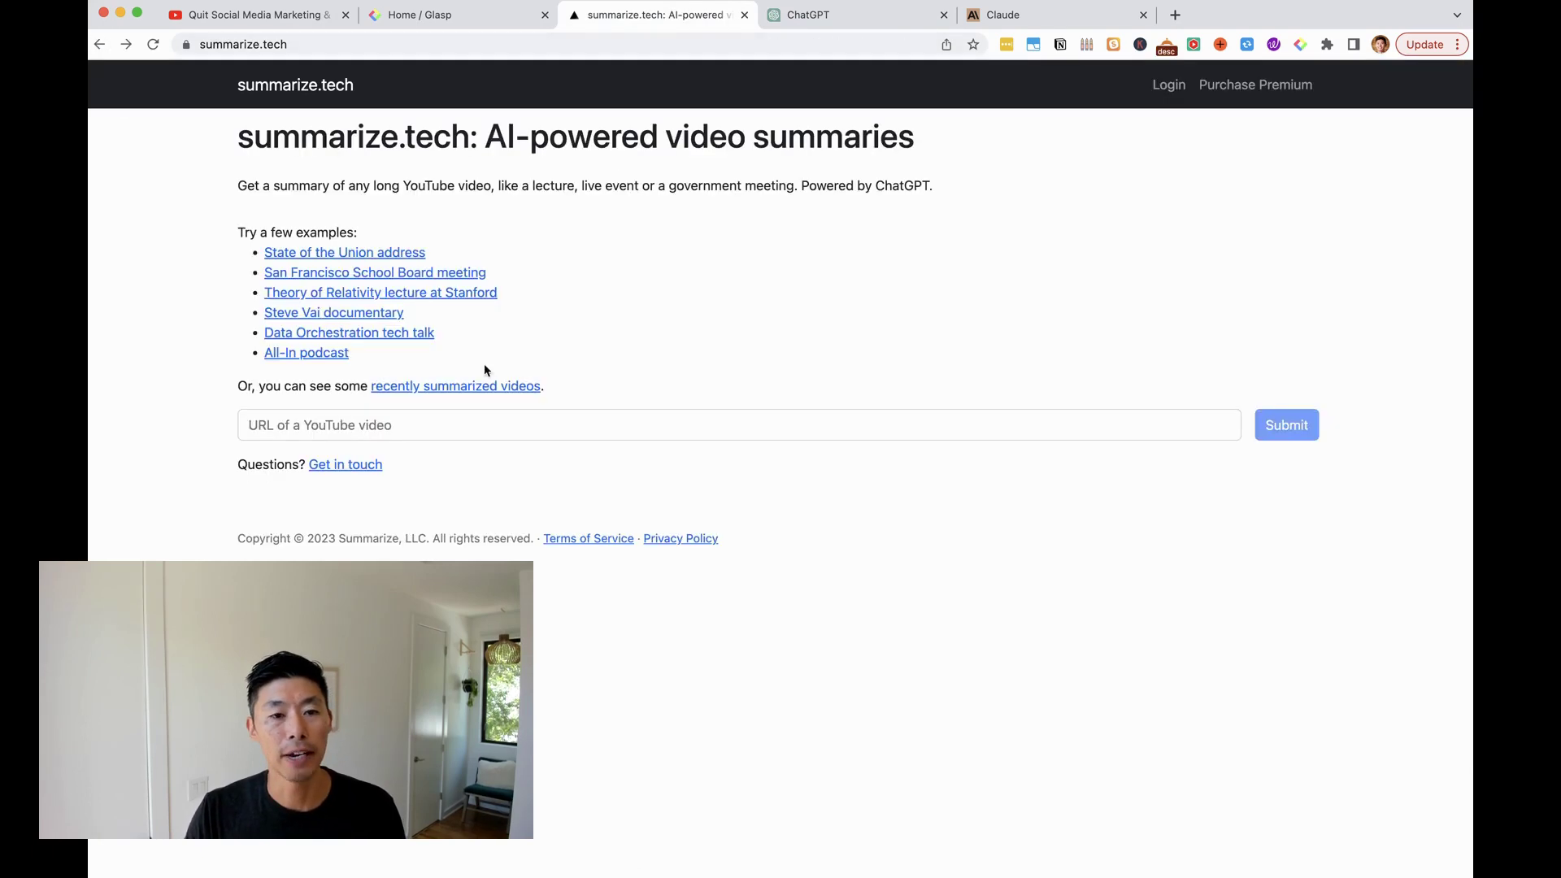
pyautogui.click(460, 429)
pyautogui.write('https://www.youtube.com/watch?v=GY11EK3JBBw')
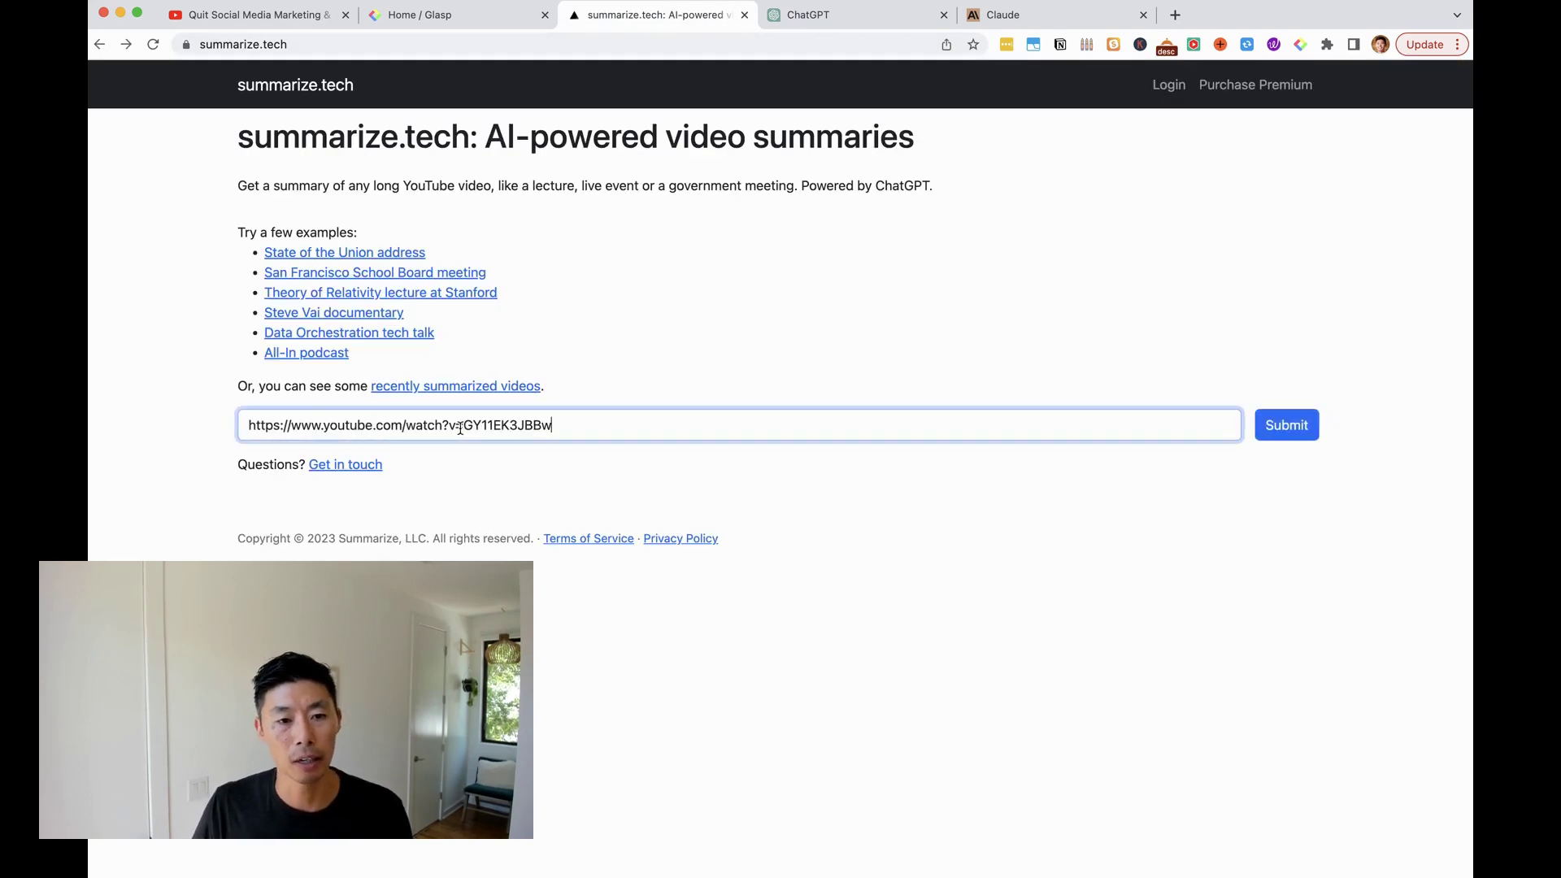
pyautogui.press('Return')
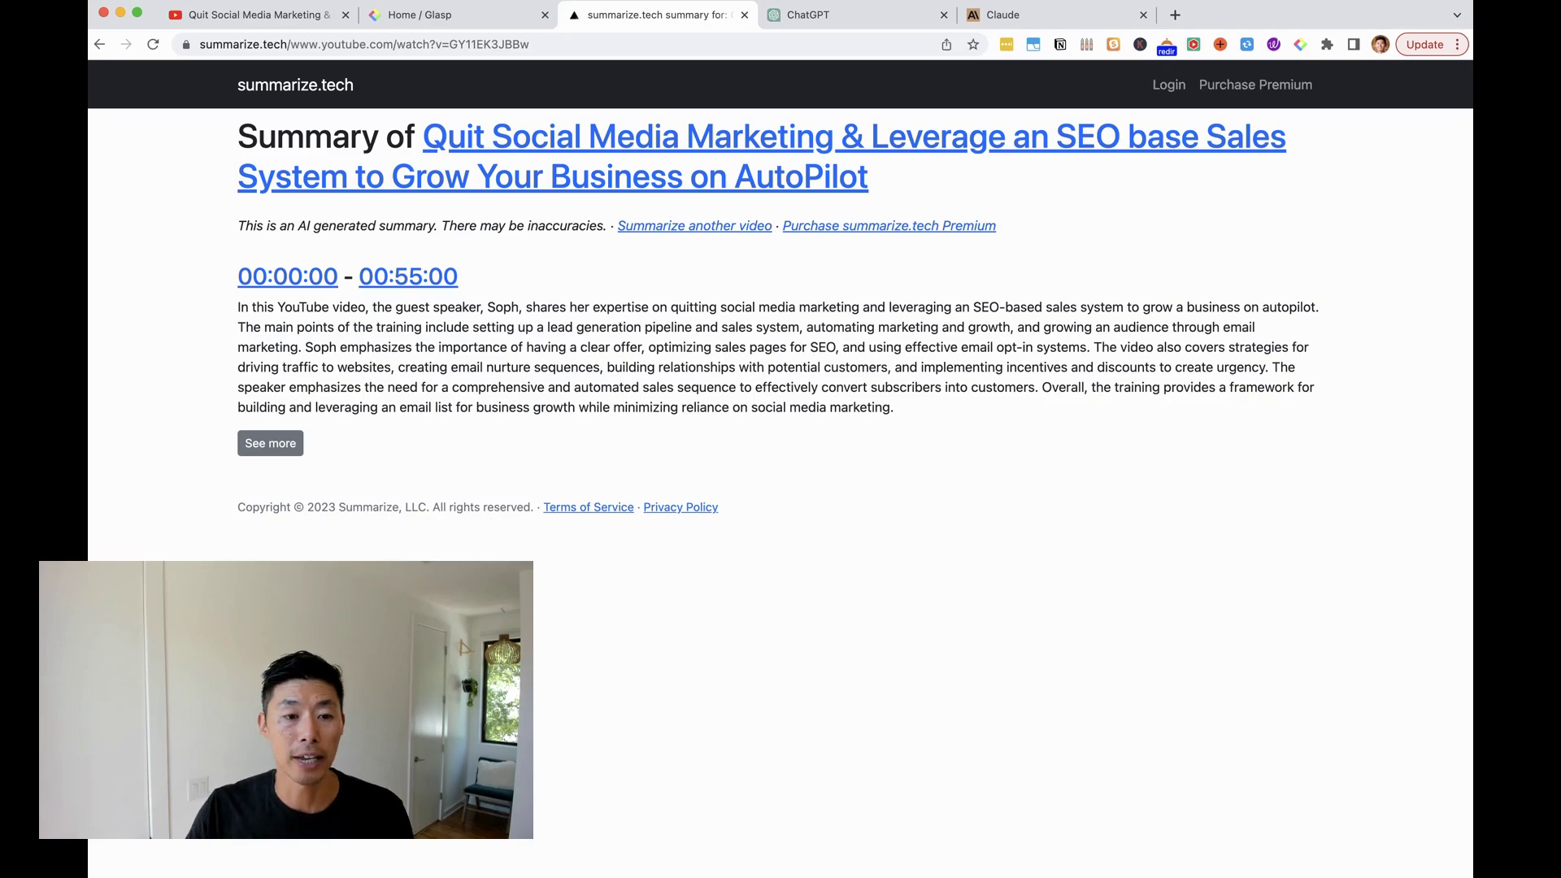
# - Expand the timestamped five-minute section summaries, read through them, and go back to YouTube
pyautogui.click(270, 443)
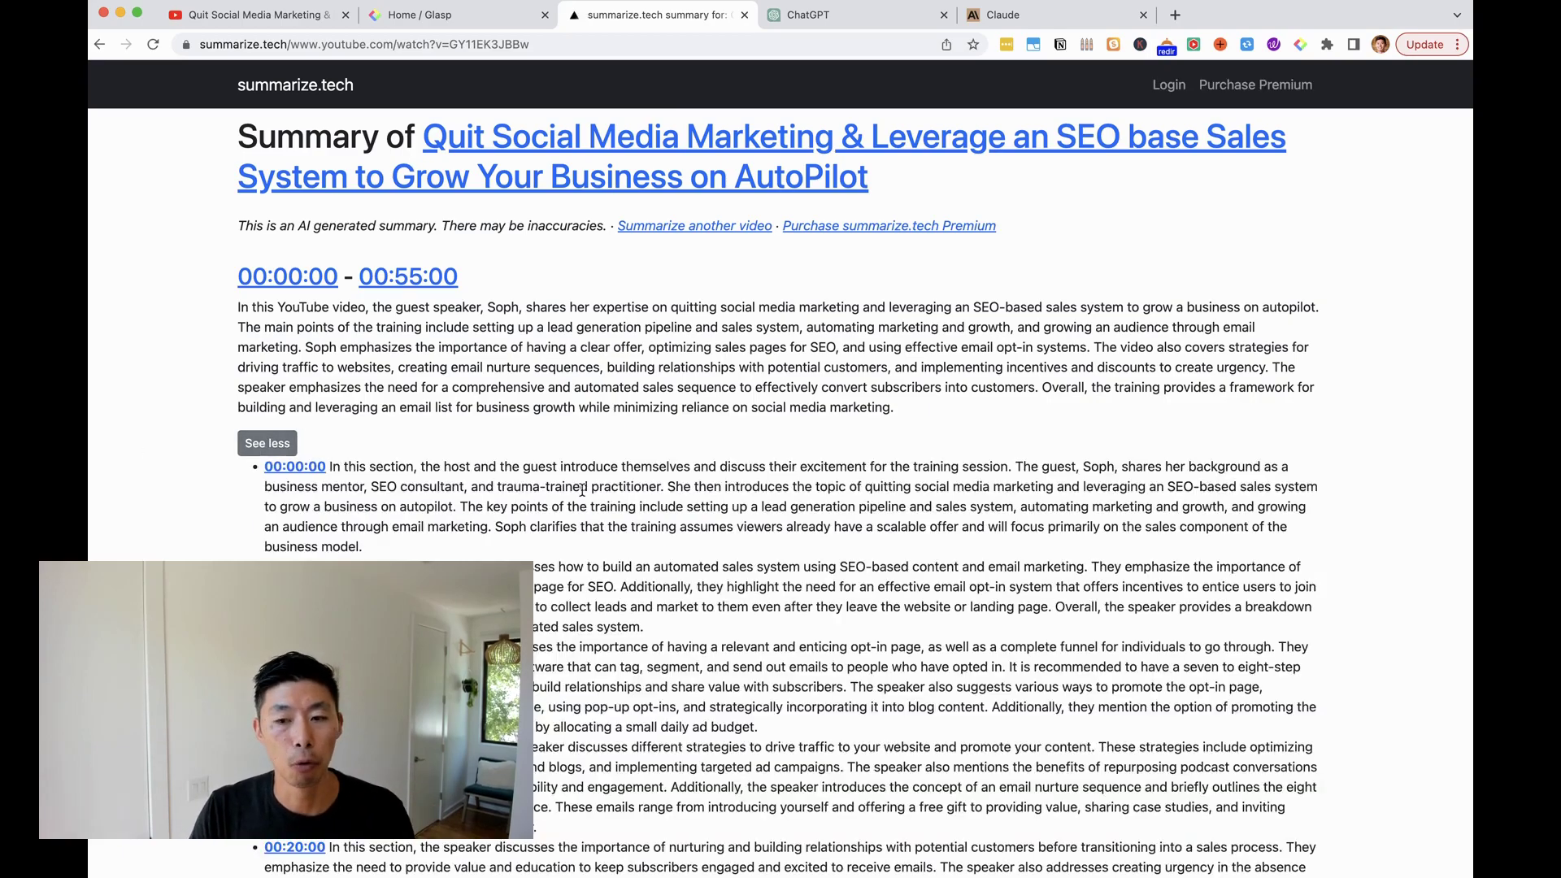
pyautogui.scroll(-8, 583, 490)
pyautogui.scroll(-1, 582, 490)
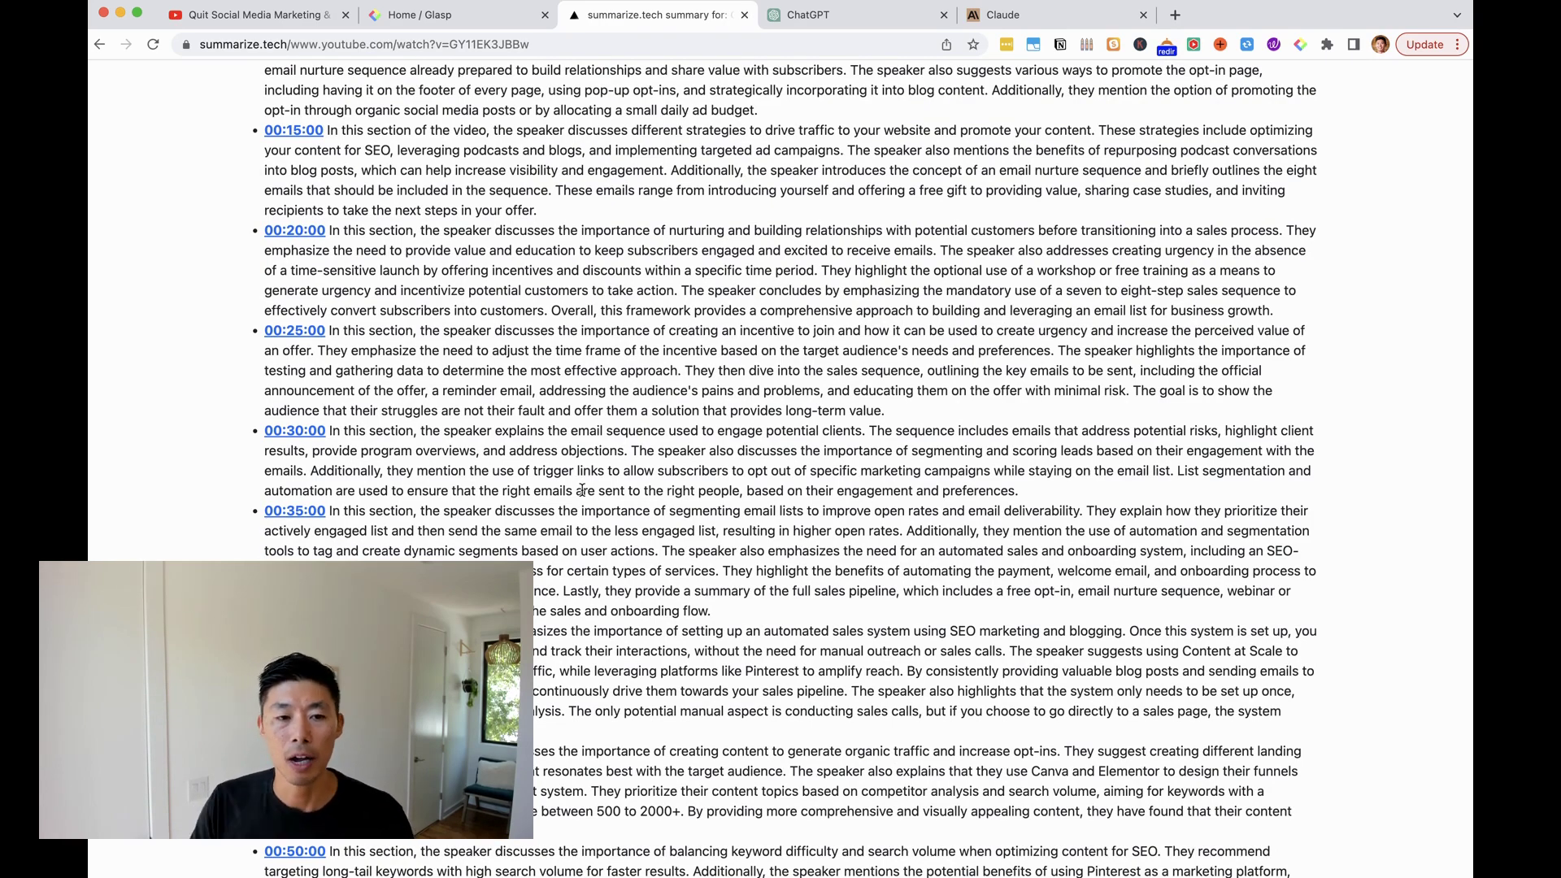
pyautogui.scroll(5, 791, 231)
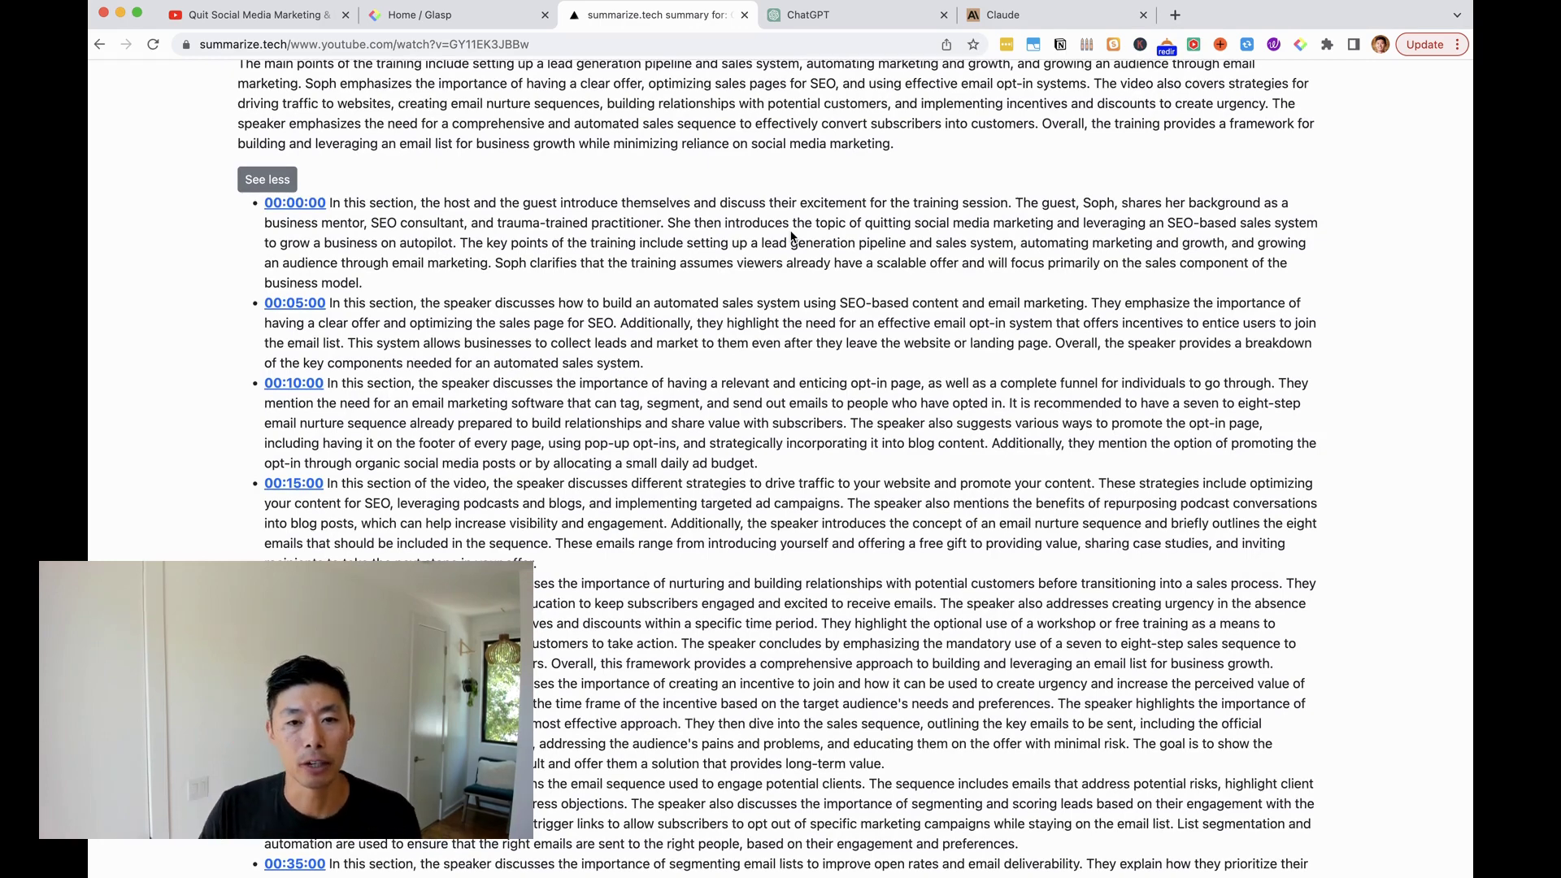
pyautogui.scroll(3, 613, 243)
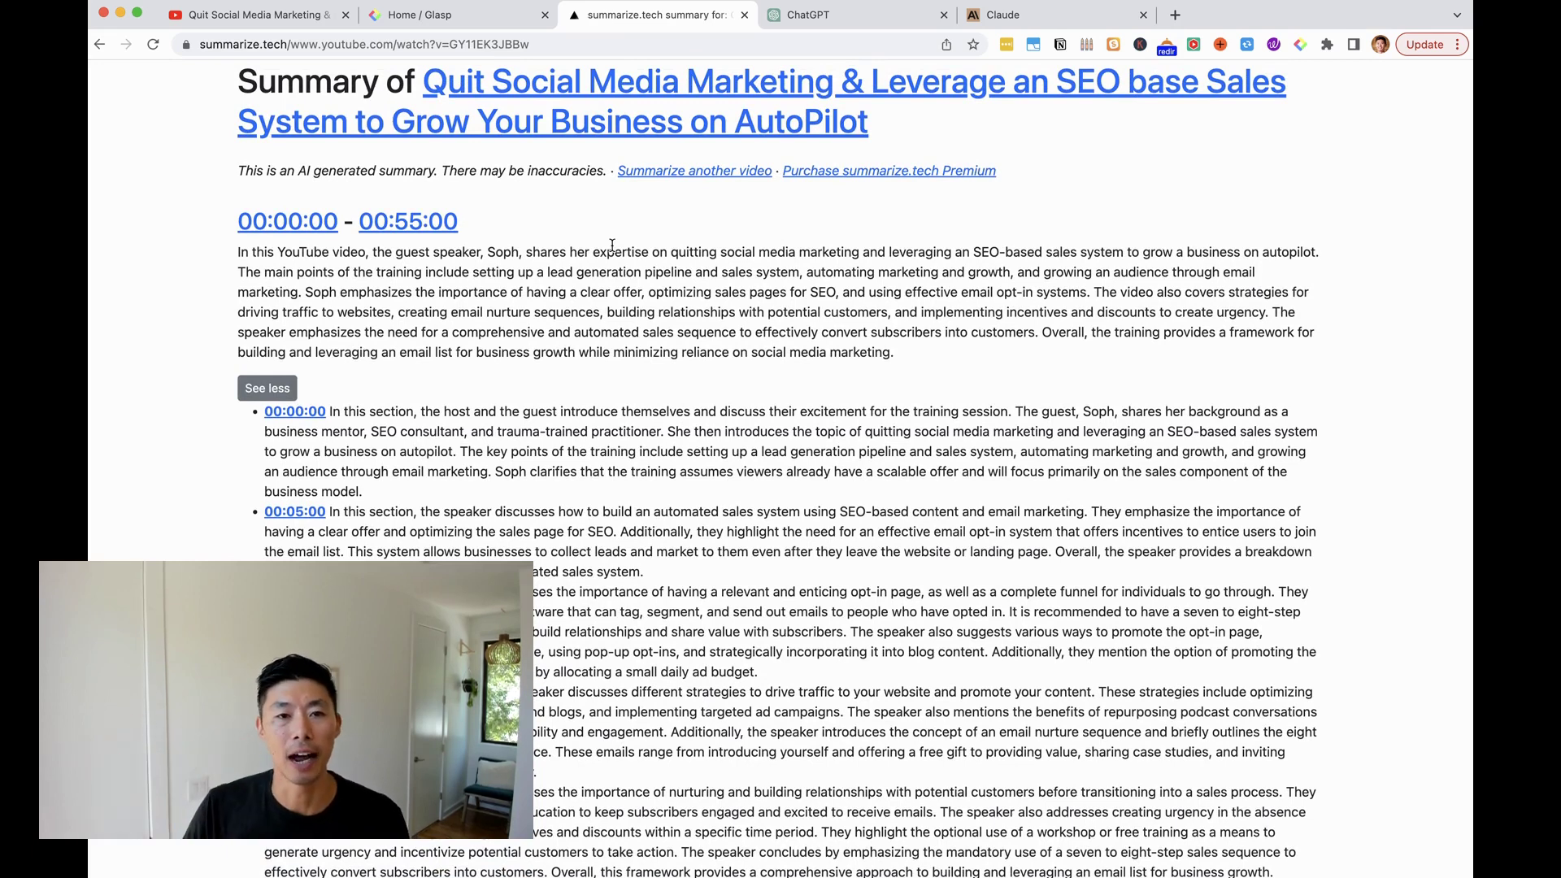
pyautogui.click(350, 19)
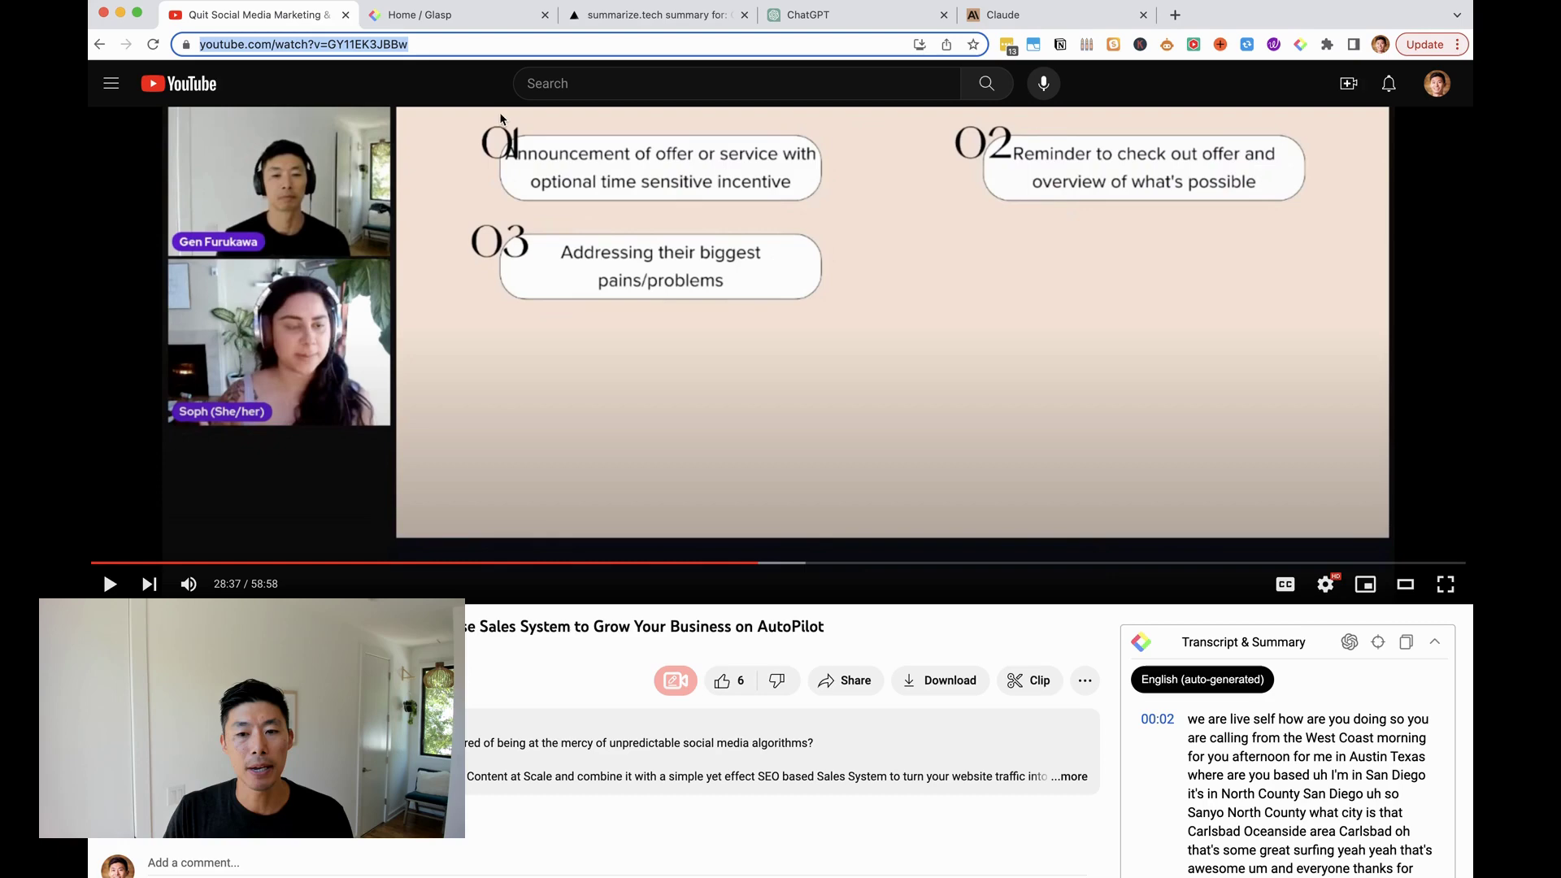
# - Switch to Claude and start a new chat on the Meet Claude page
pyautogui.click(1042, 24)
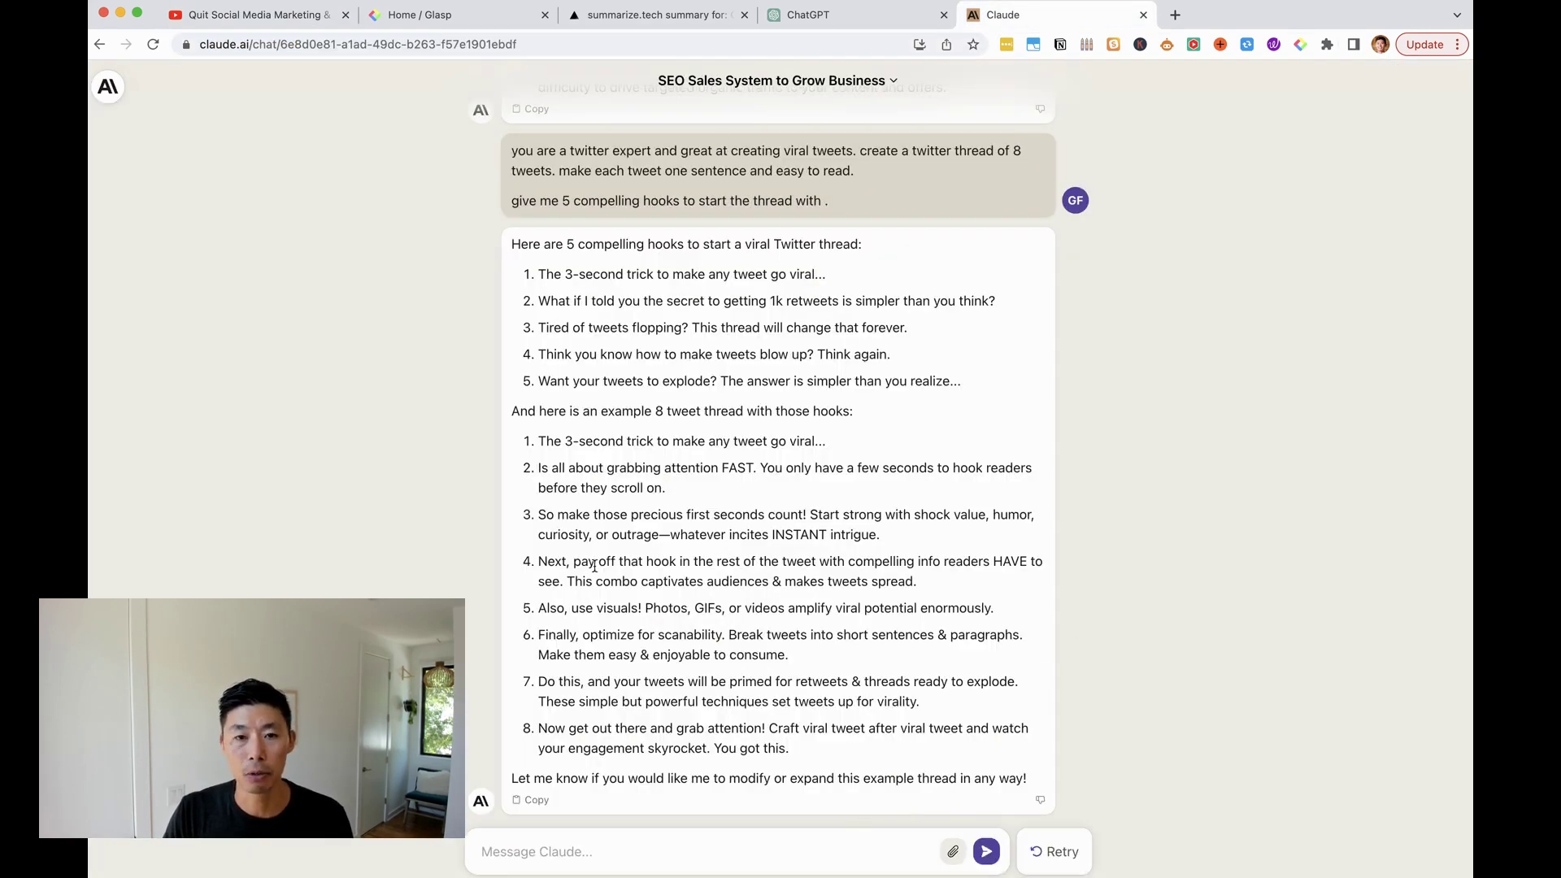
pyautogui.press('super+bracketleft')
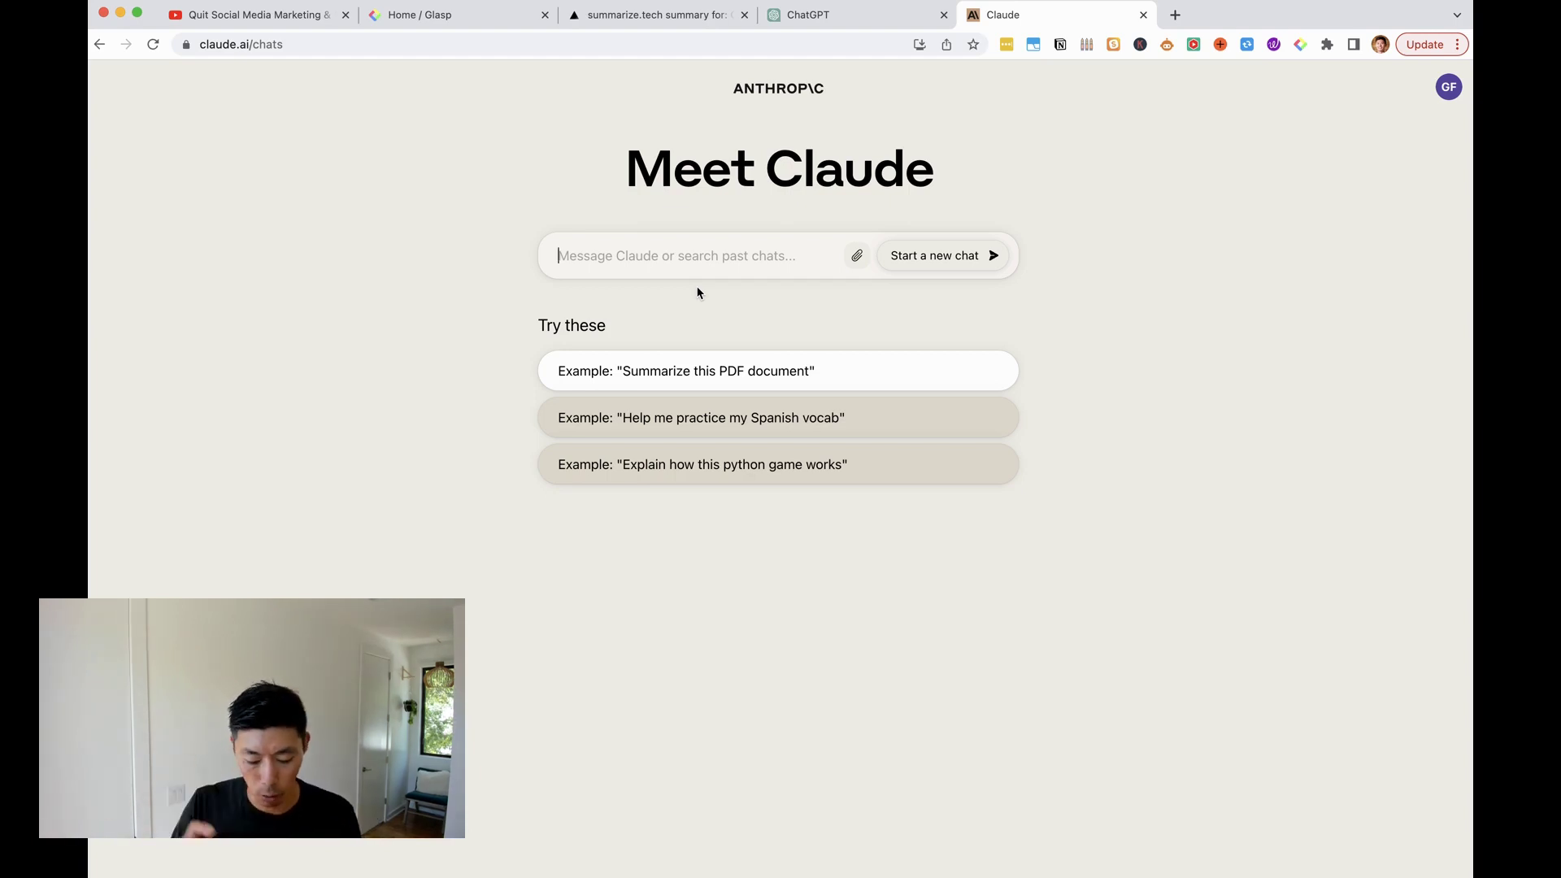
# - Ask Claude, with the pasted transcript, for timestamped "content at scale" mentions plus one sentence using it
pyautogui.write('you are a yo')
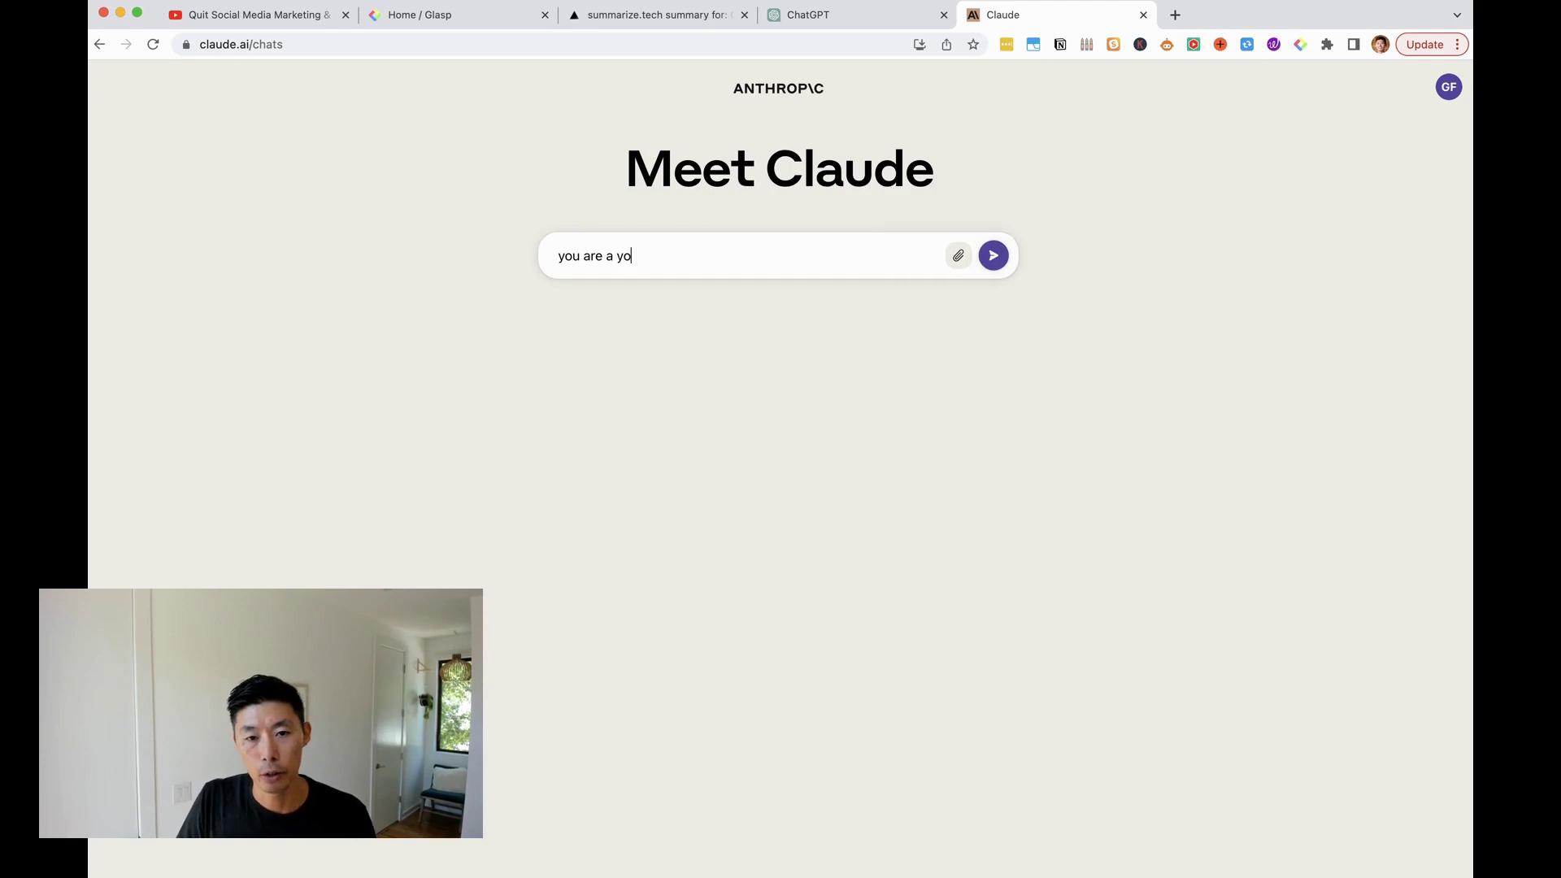
pyautogui.write('utube expert an')
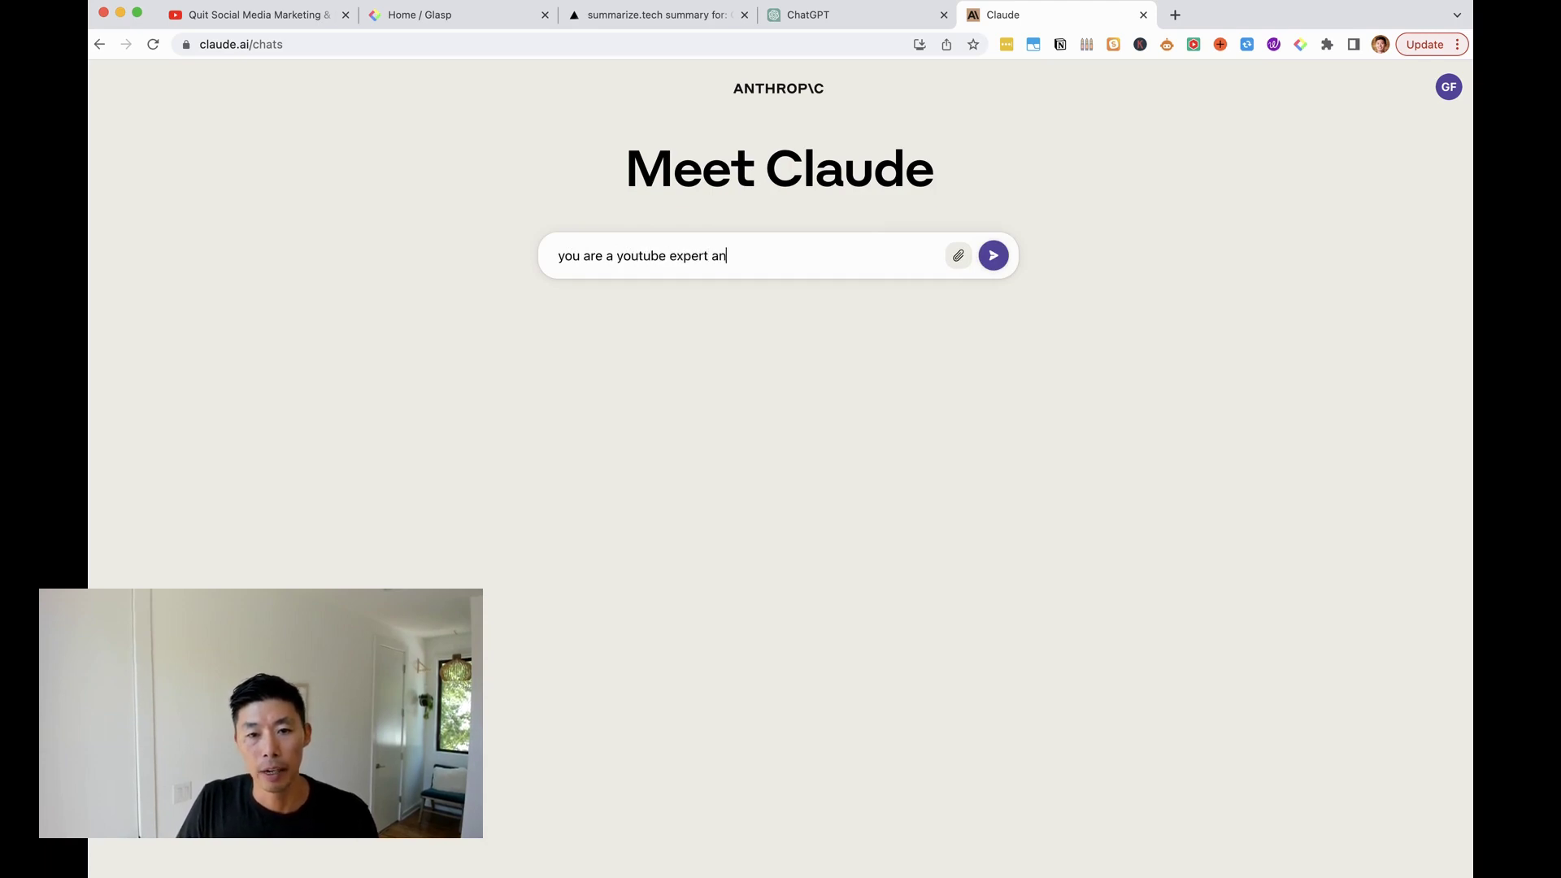
pyautogui.write('d copywriting ')
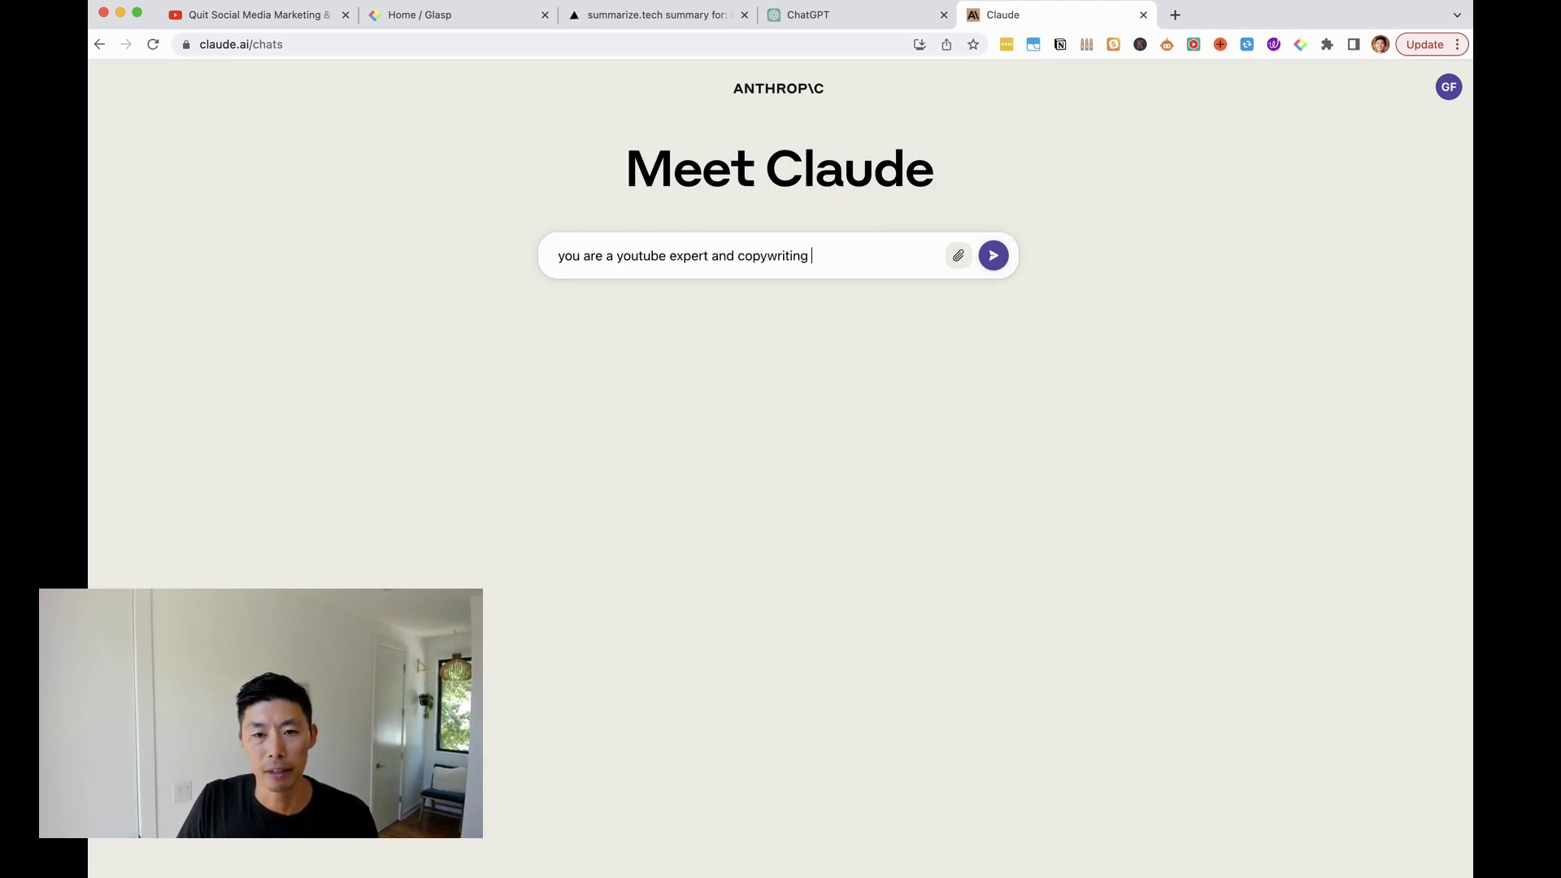
pyautogui.write('expert. find all')
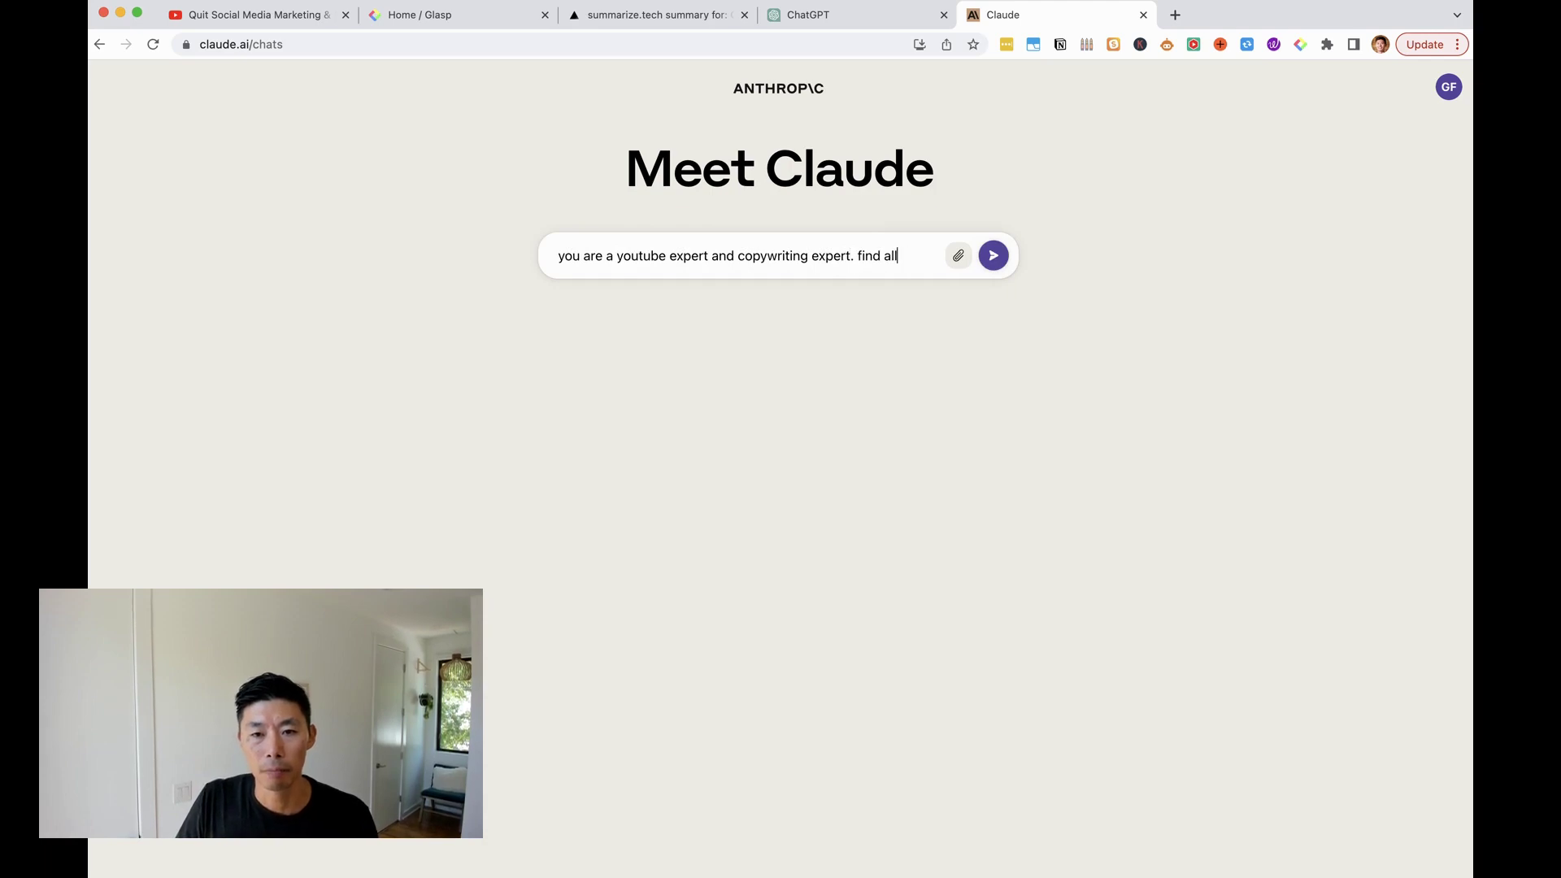
pyautogui.write(' mentions of "')
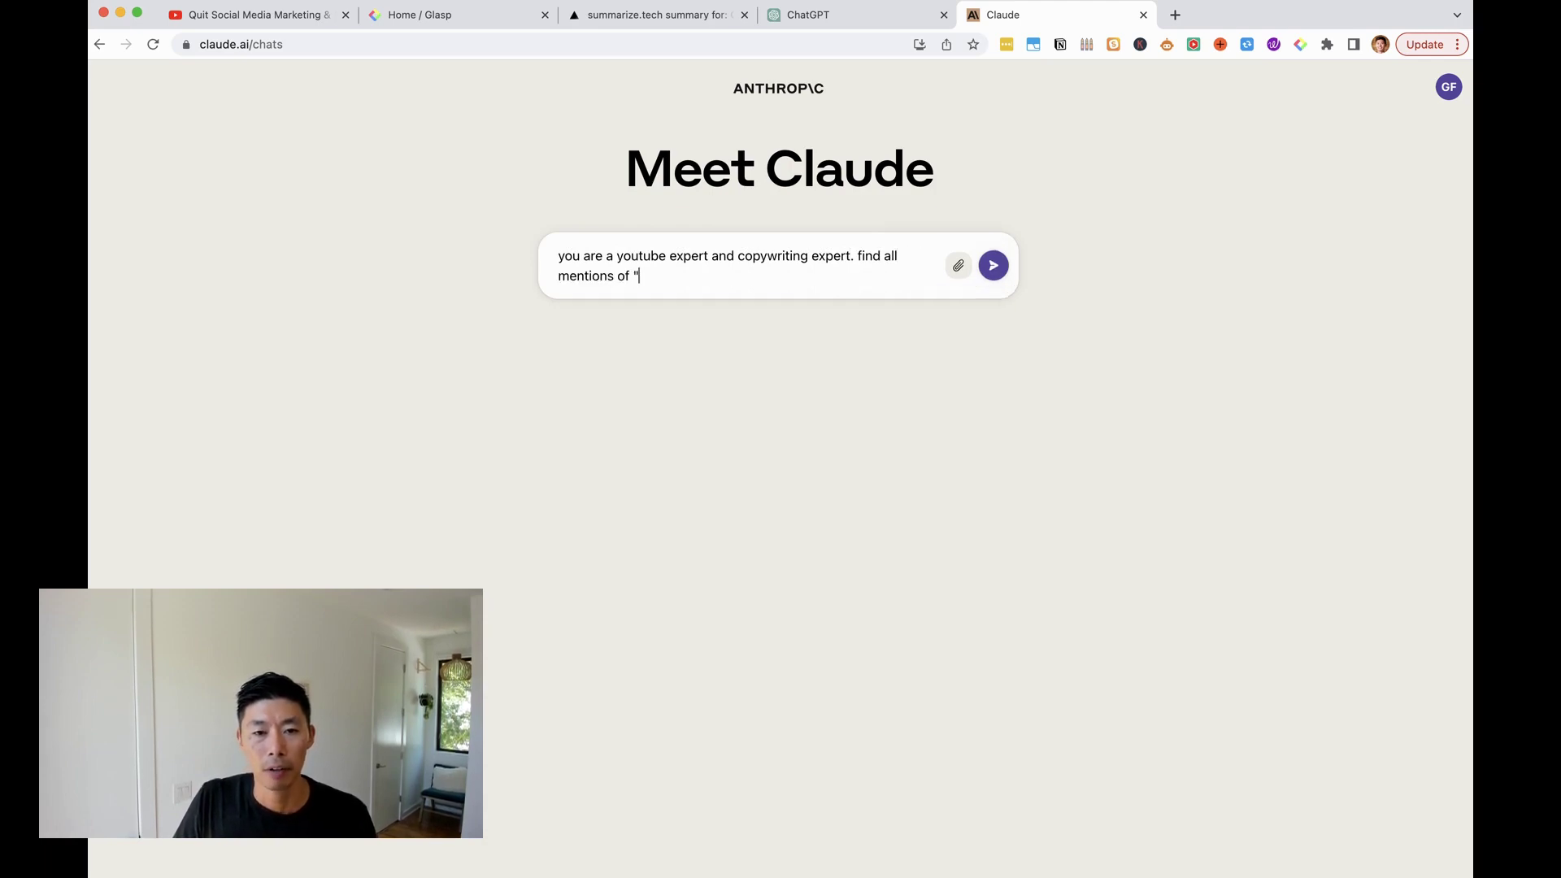
pyautogui.write('content at scale"')
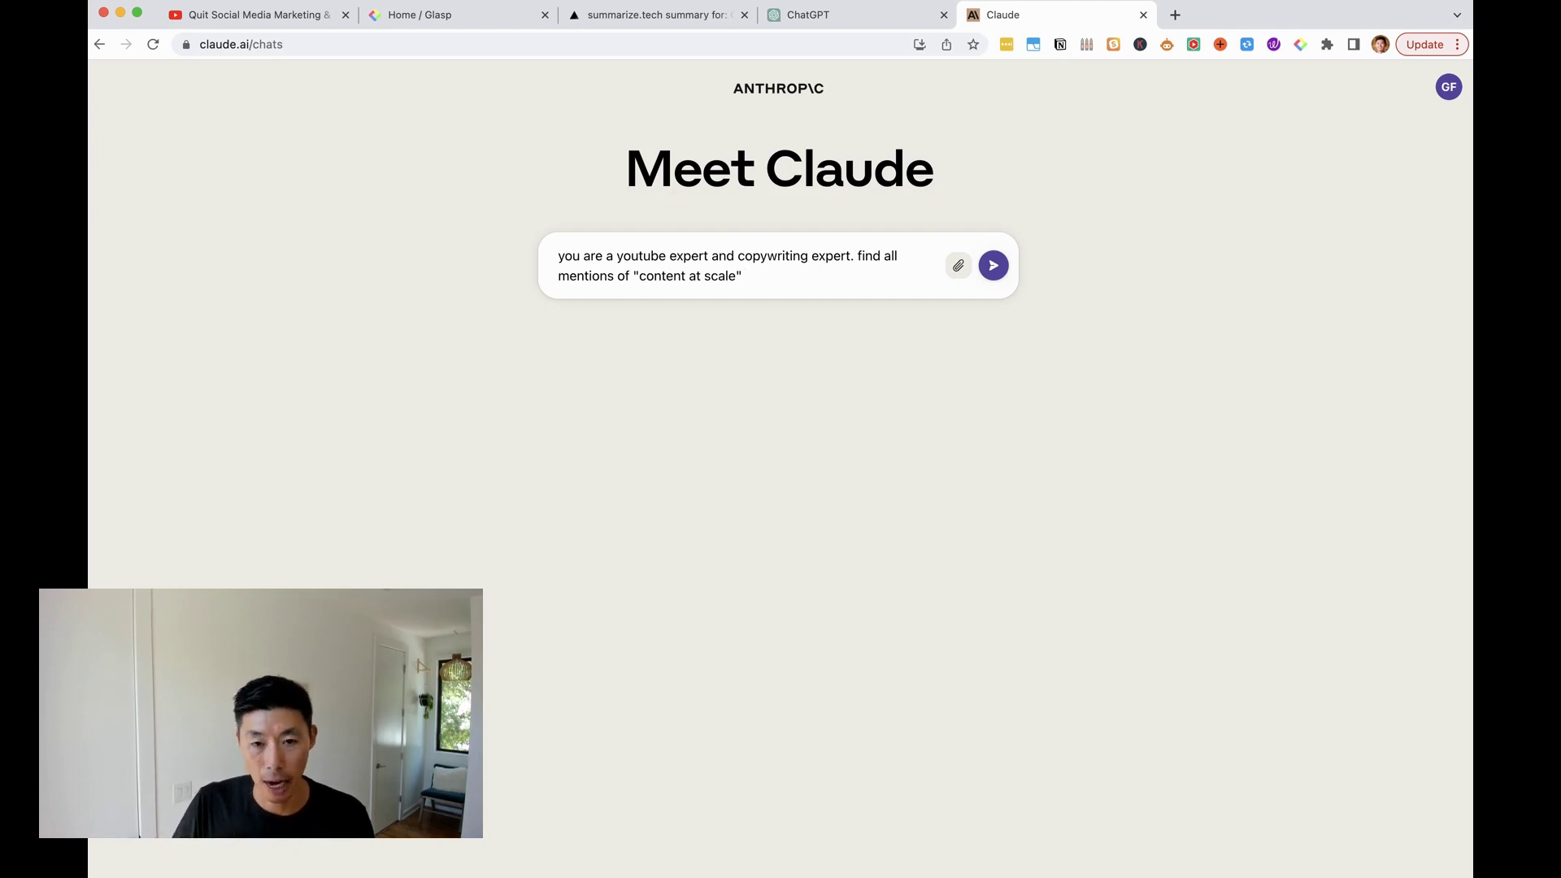
pyautogui.write('and give me the ')
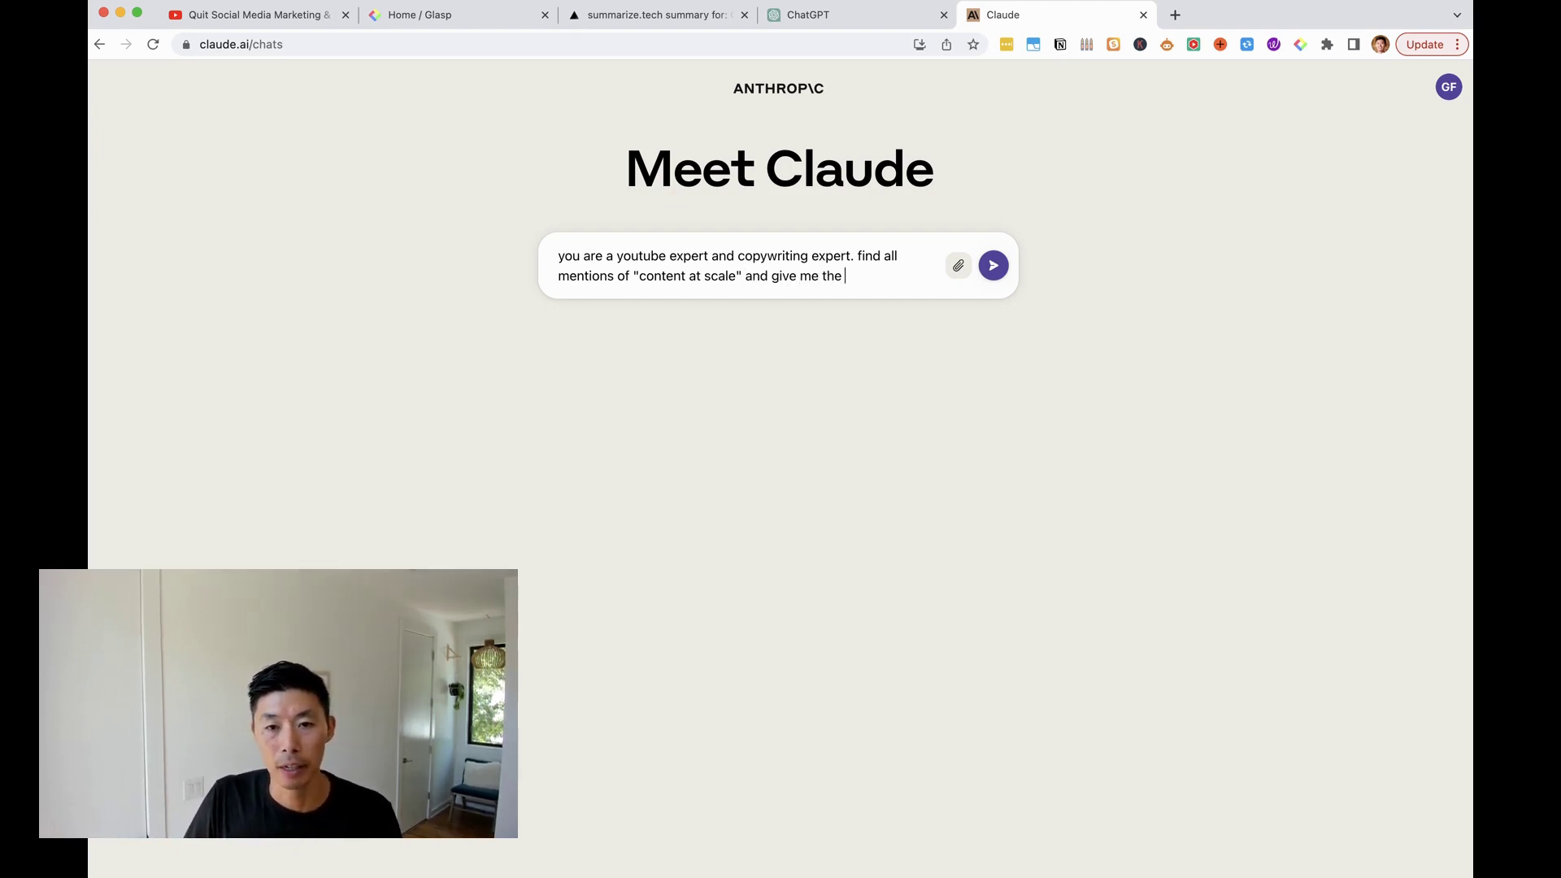
pyautogui.write('timestamps. ')
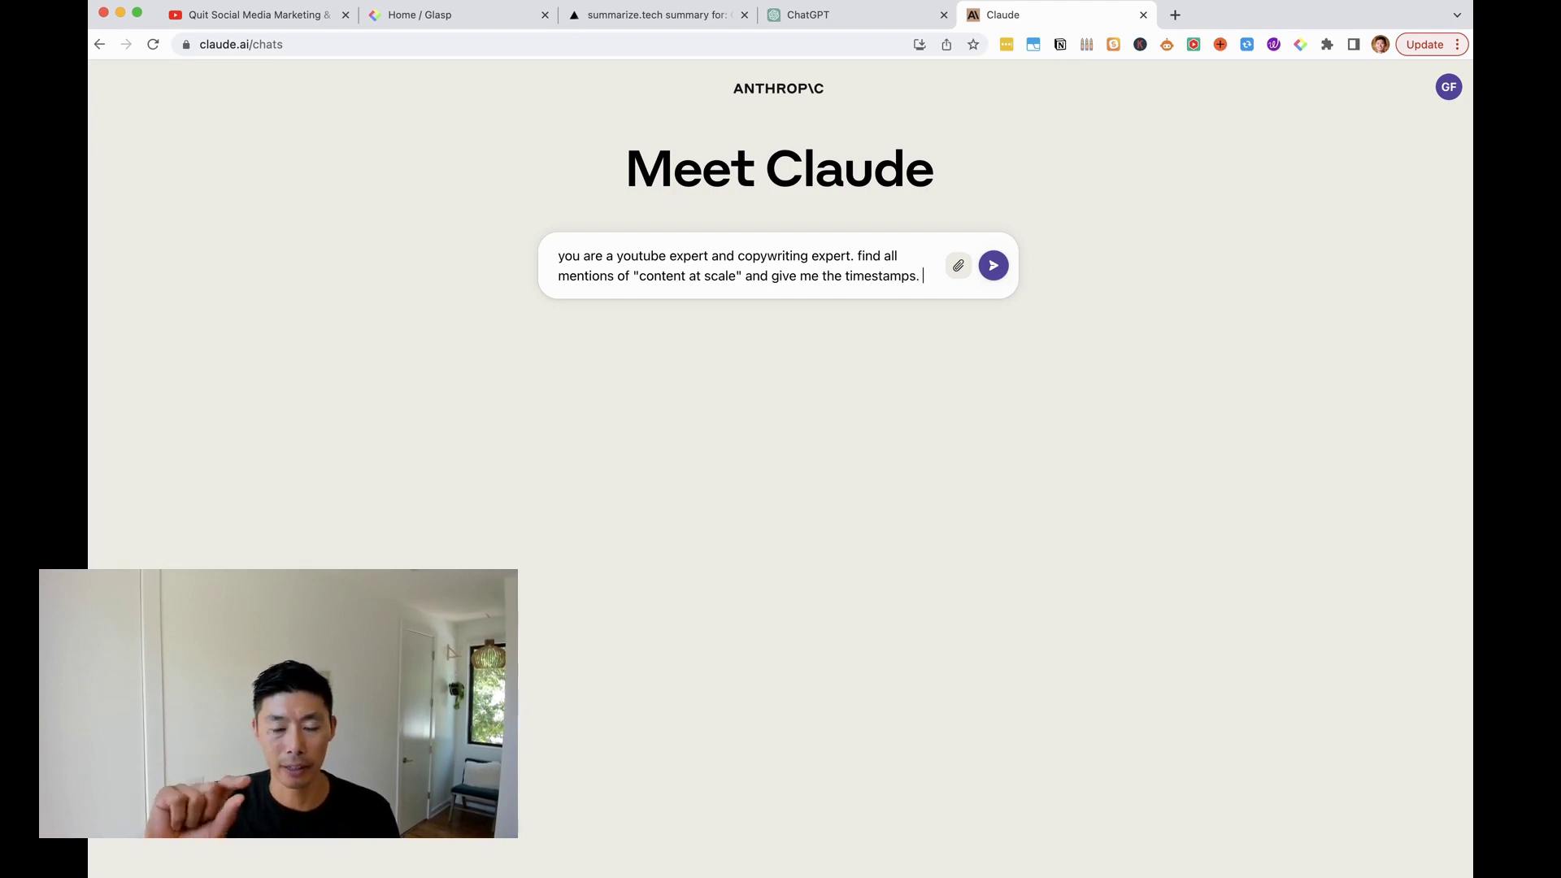
pyautogui.write('give ')
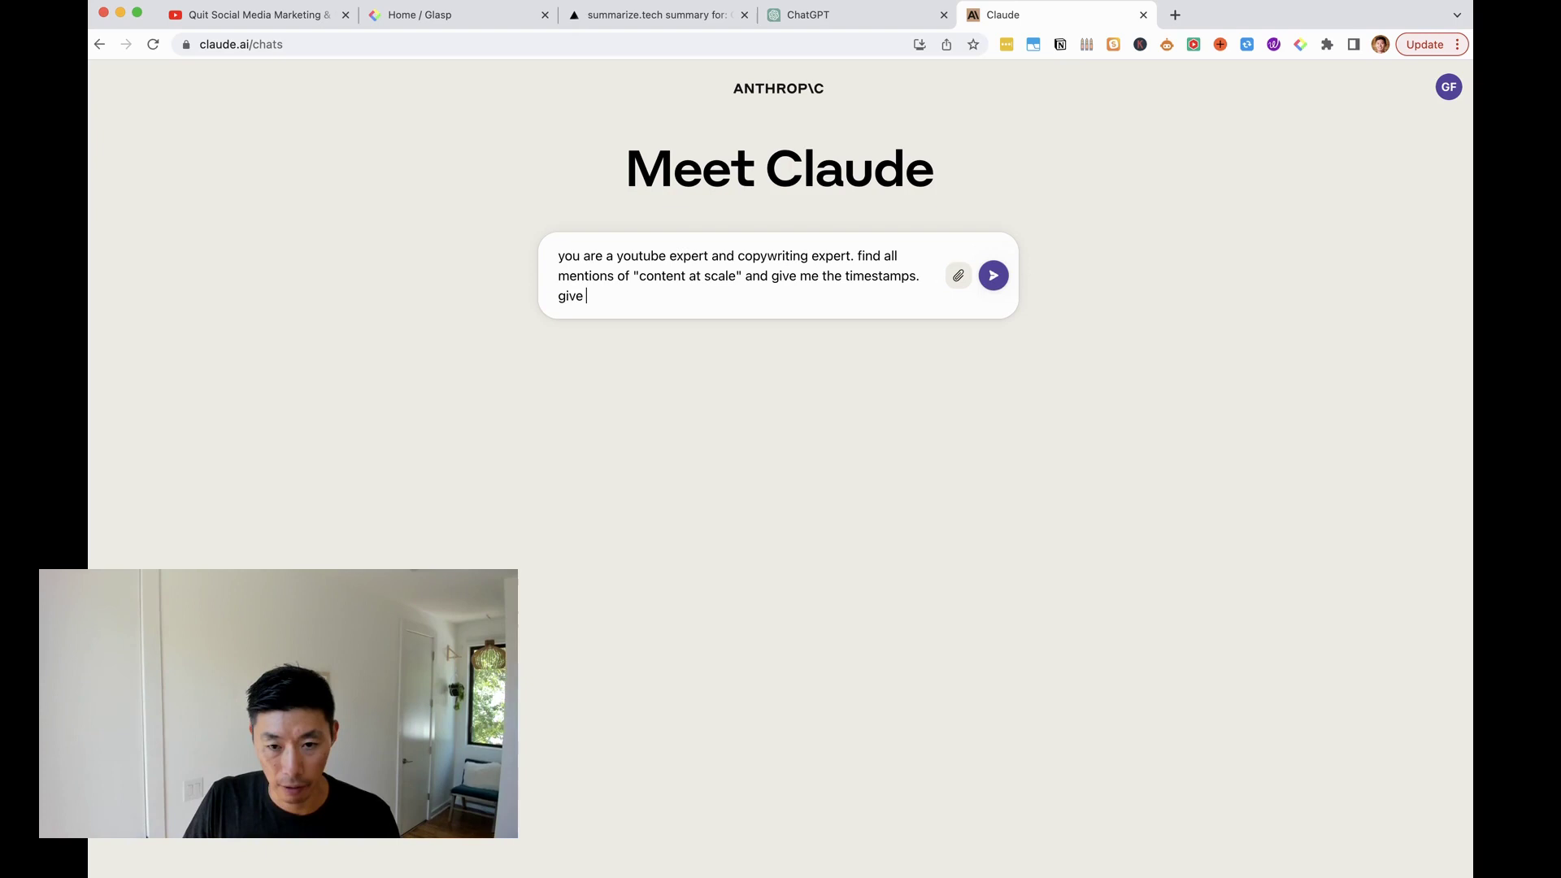
pyautogui.write('me one sentence ')
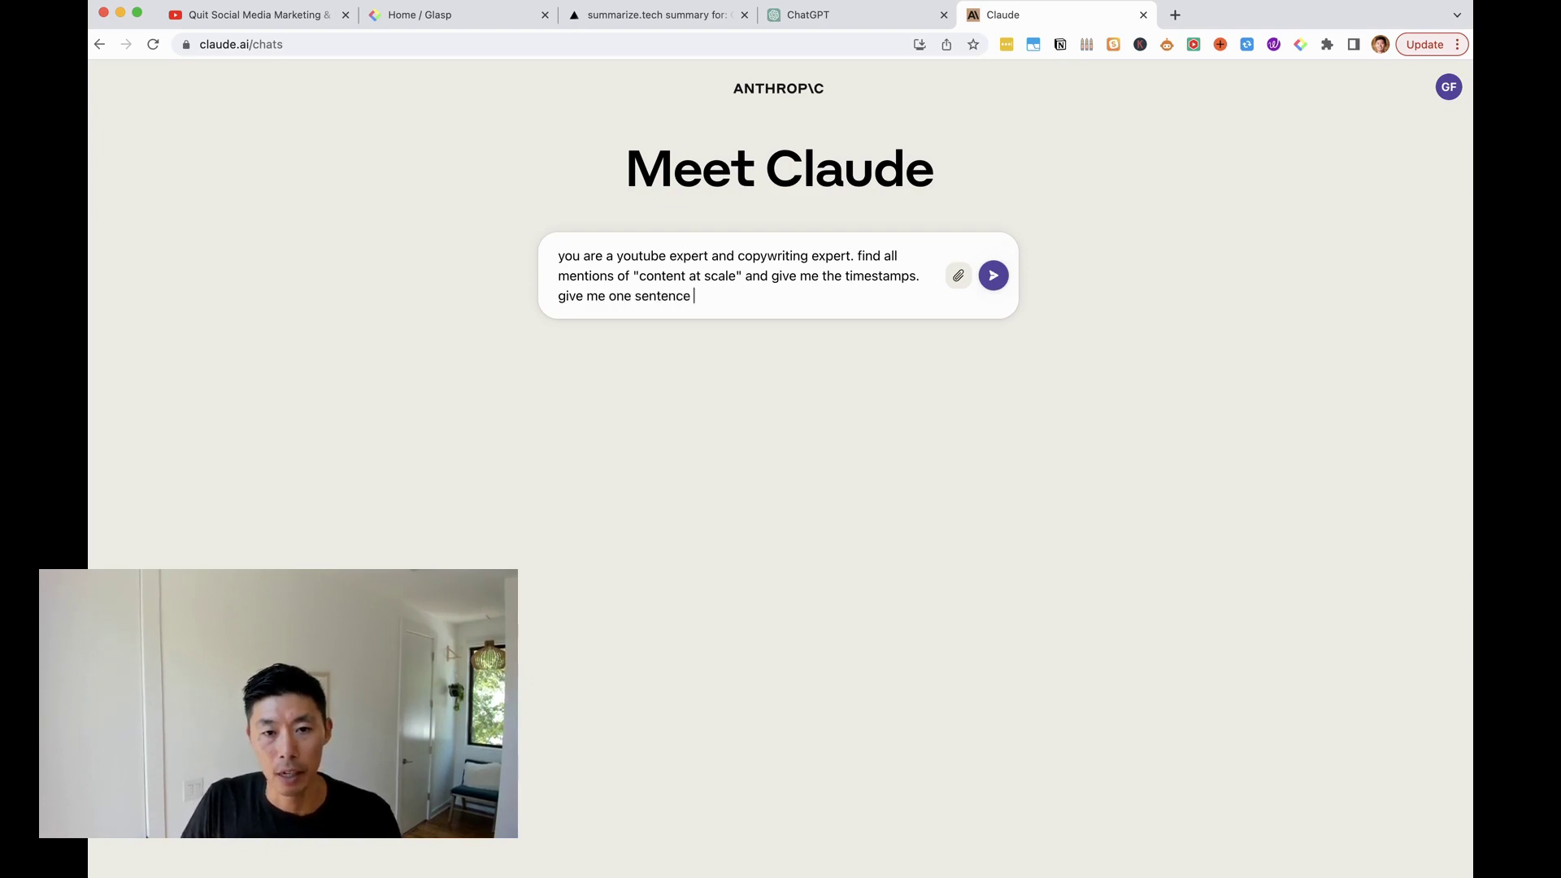
pyautogui.write('that mentions "con')
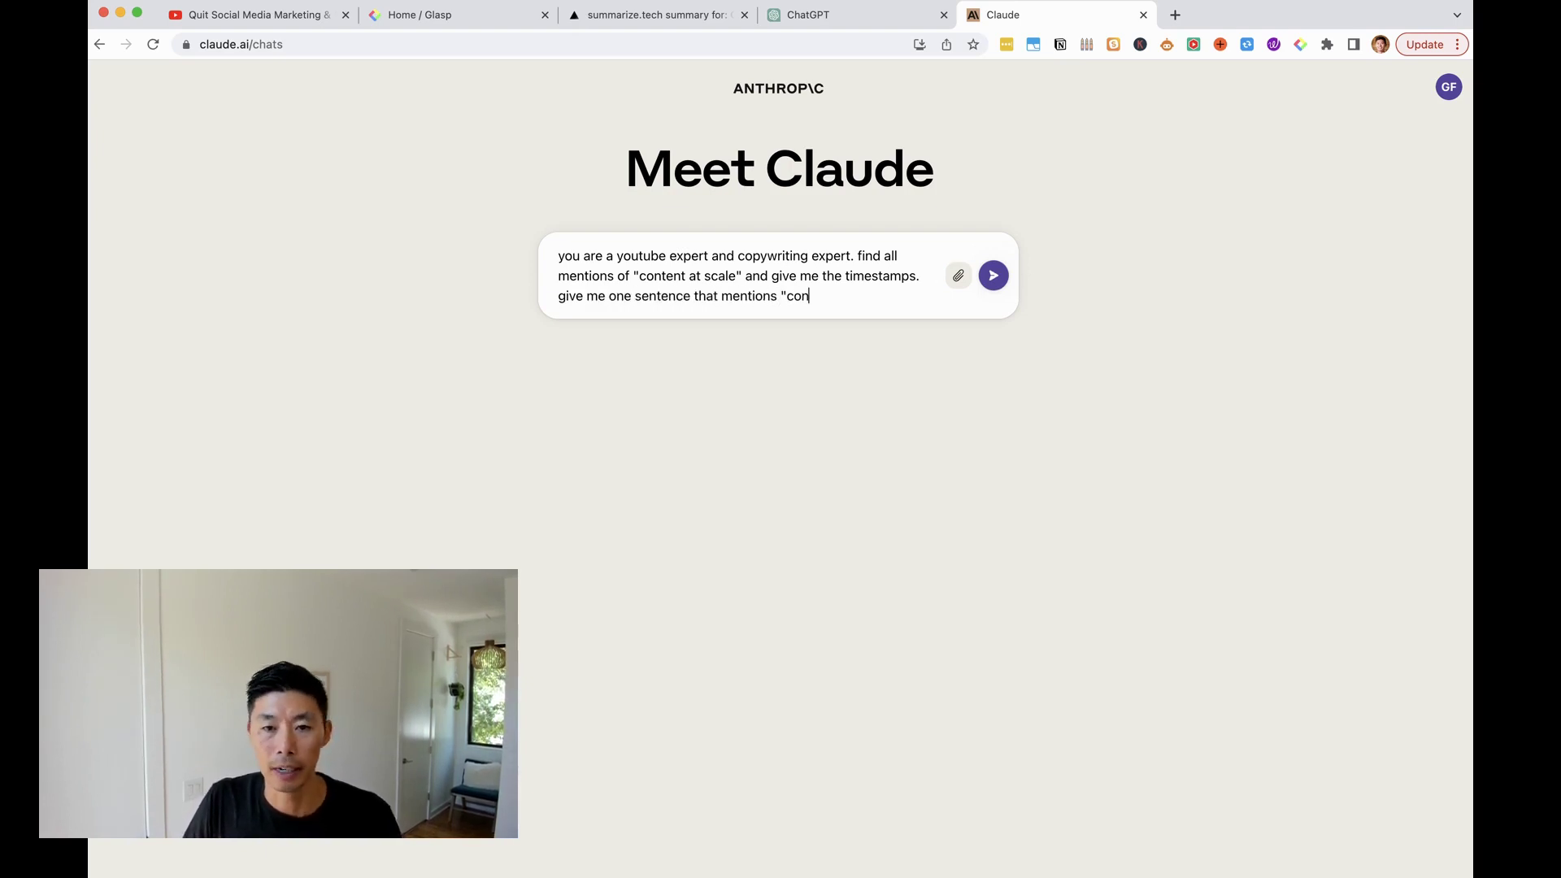
pyautogui.write('tent at scale"')
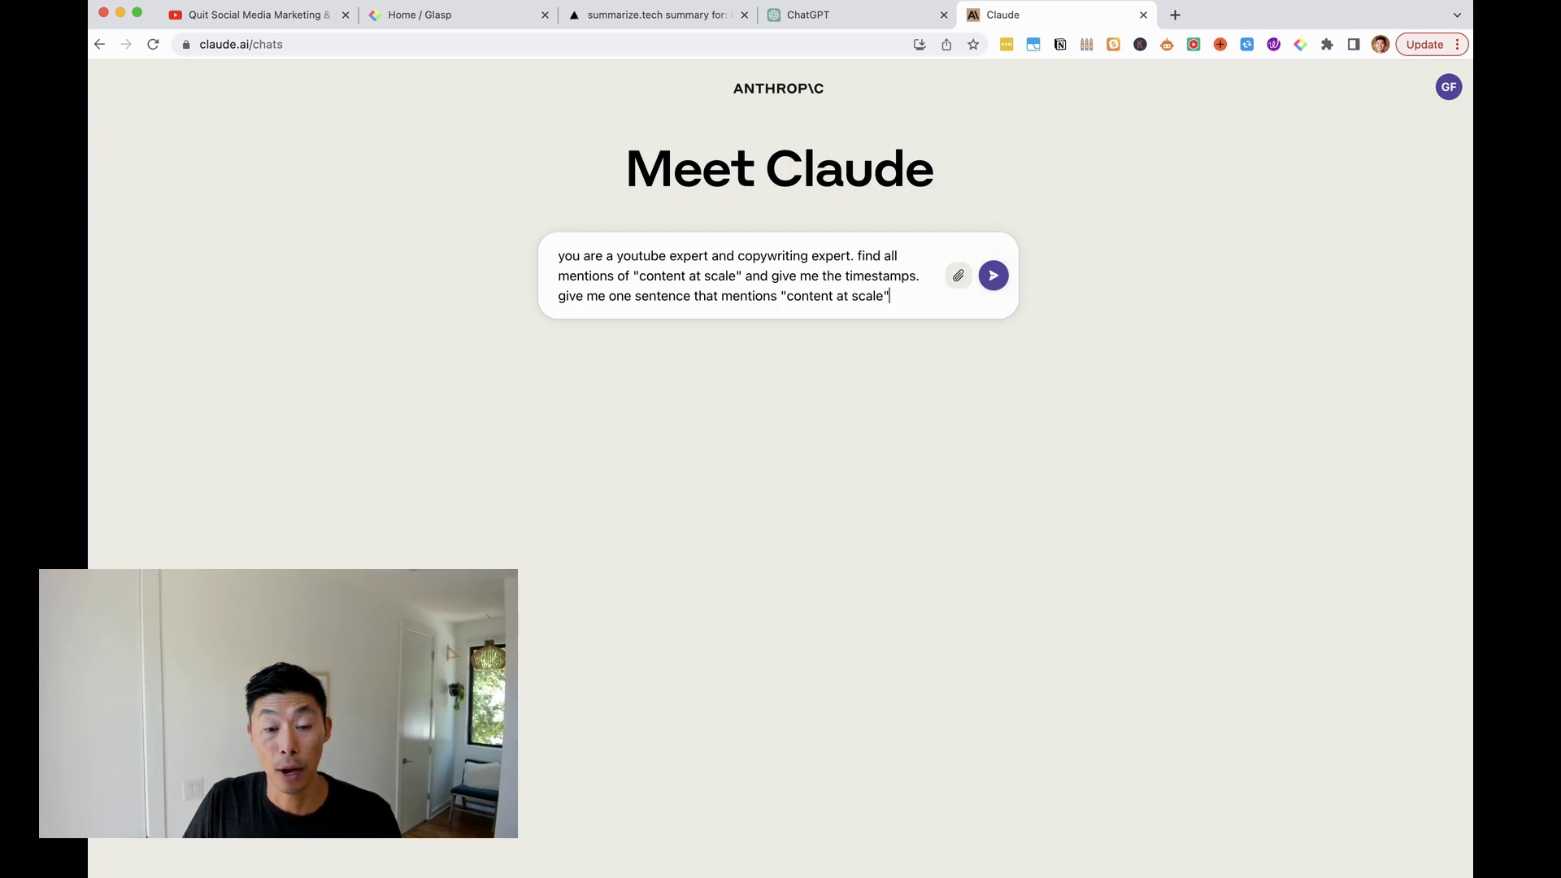
pyautogui.hotkey('shift', 'Return')
pyautogui.hotkey('shift', 'Return')
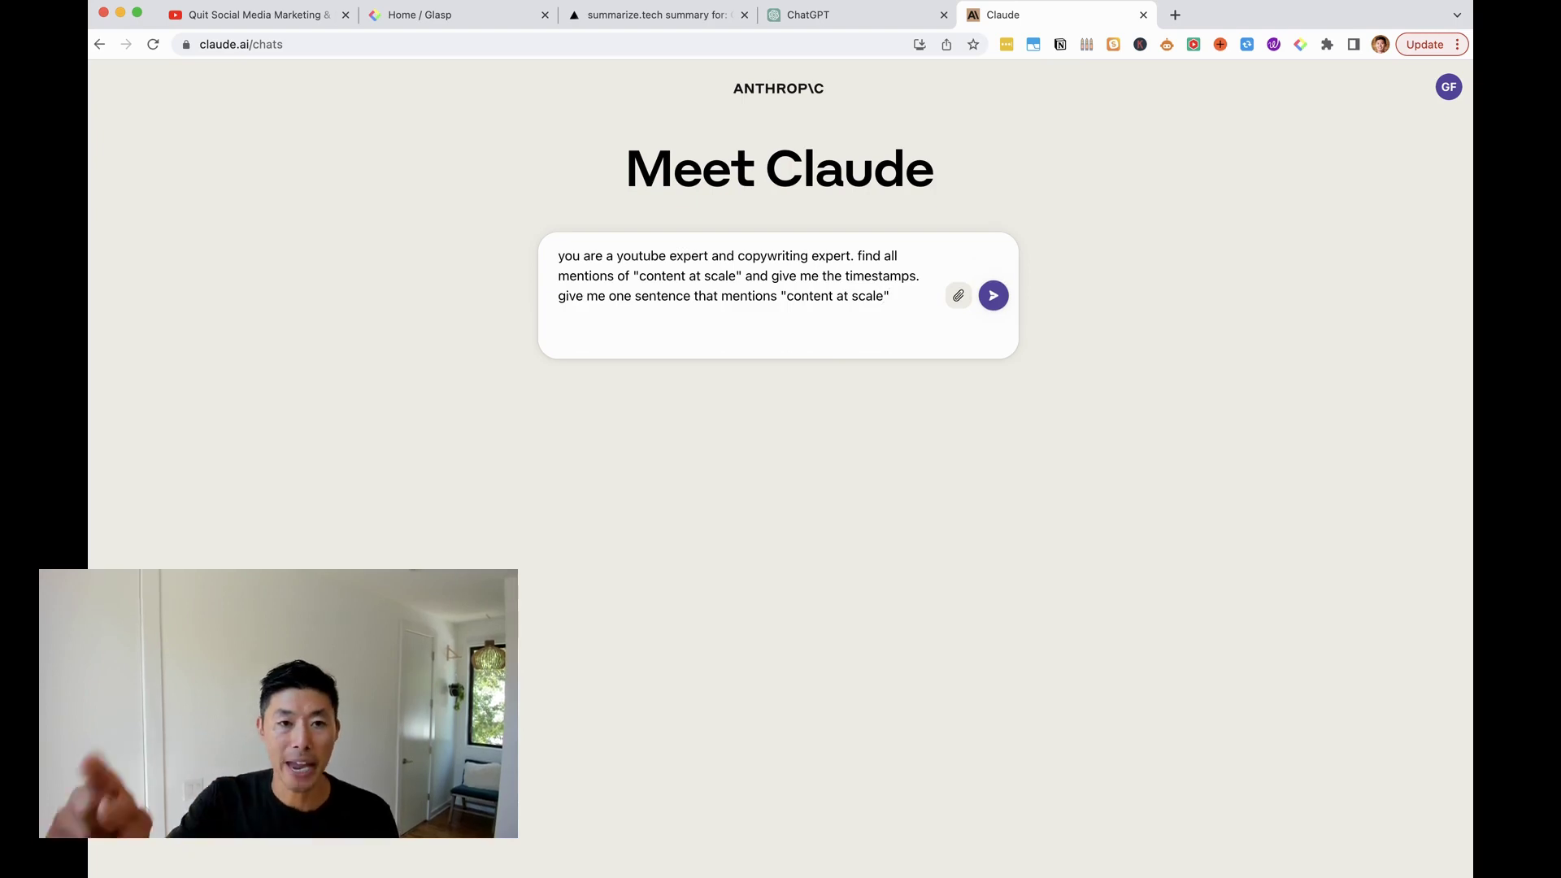
pyautogui.press('super+v')
pyautogui.press('Return')
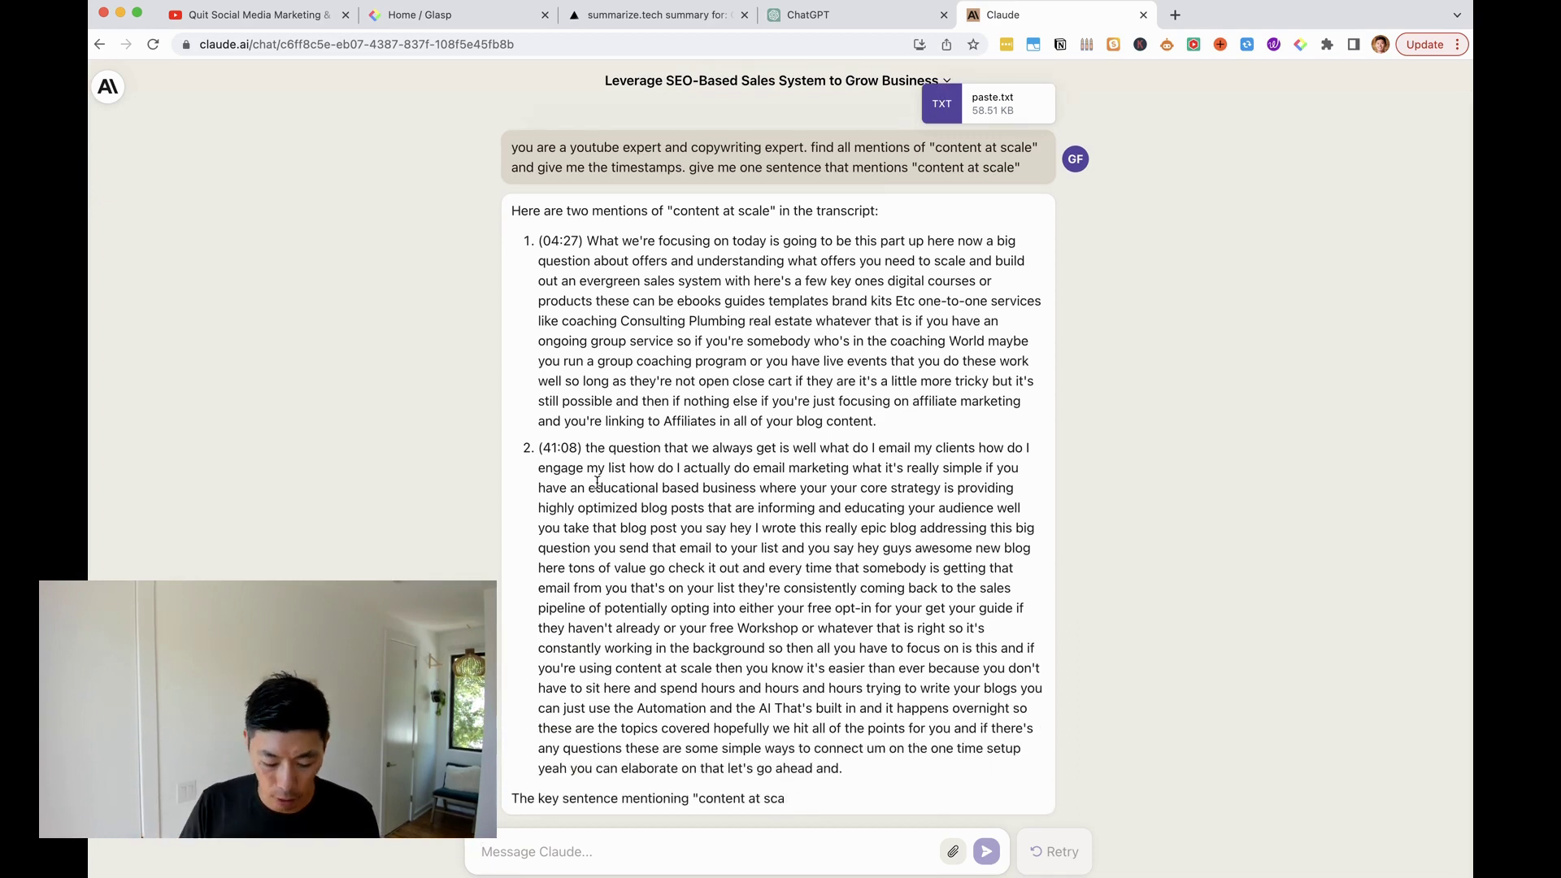
# - Ask Claude, as a YouTube copywriting expert, for 5 curiosity-inducing, CTR-boosting titles from the transcript
pyautogui.write('you are a')
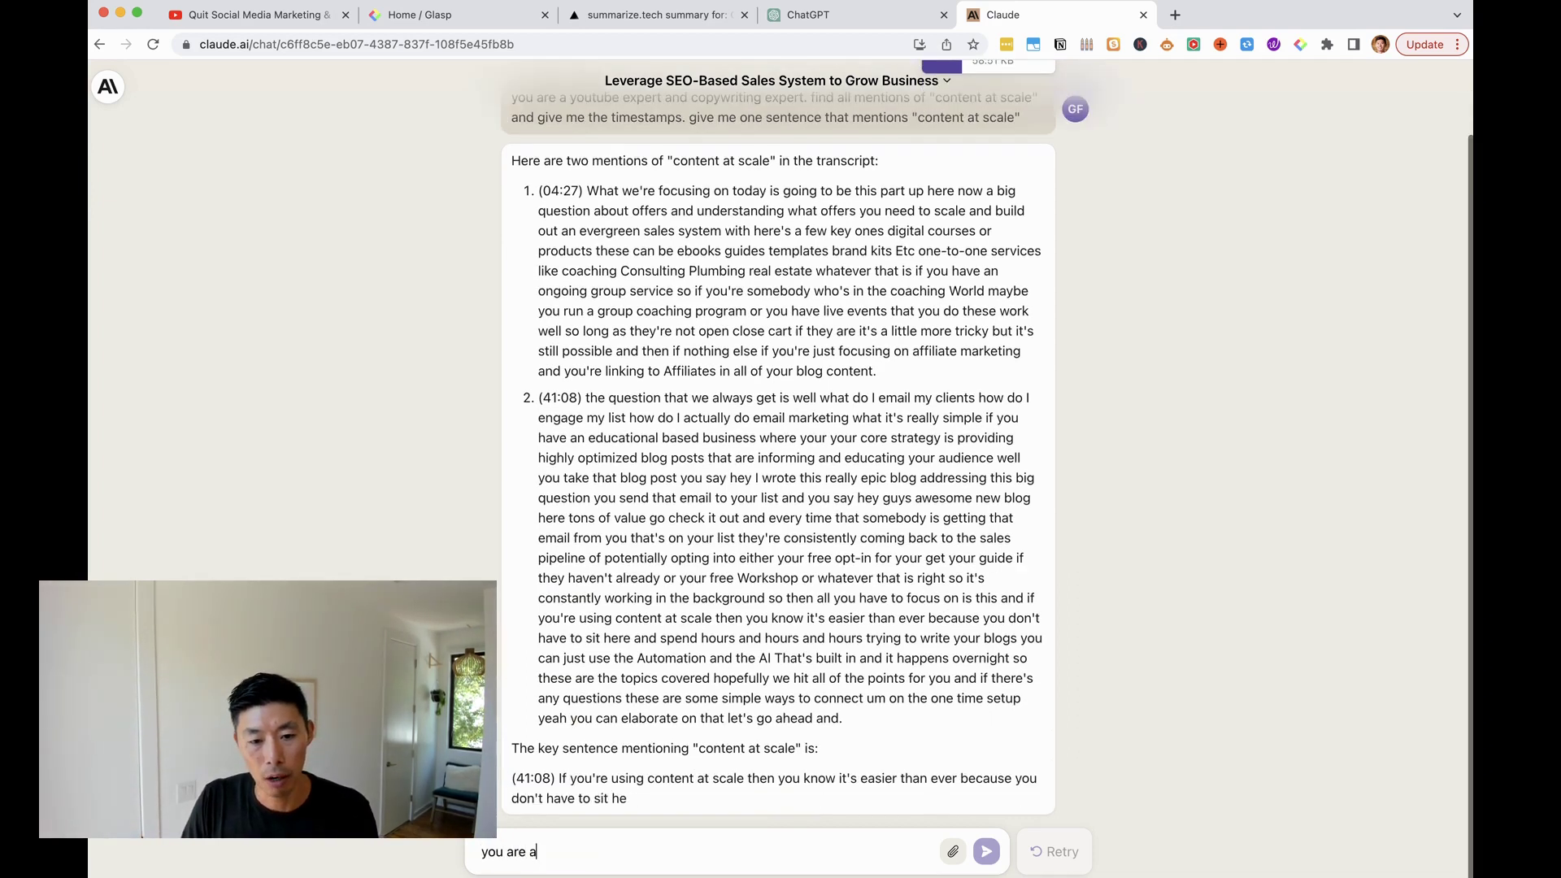
pyautogui.write(' youtube ex')
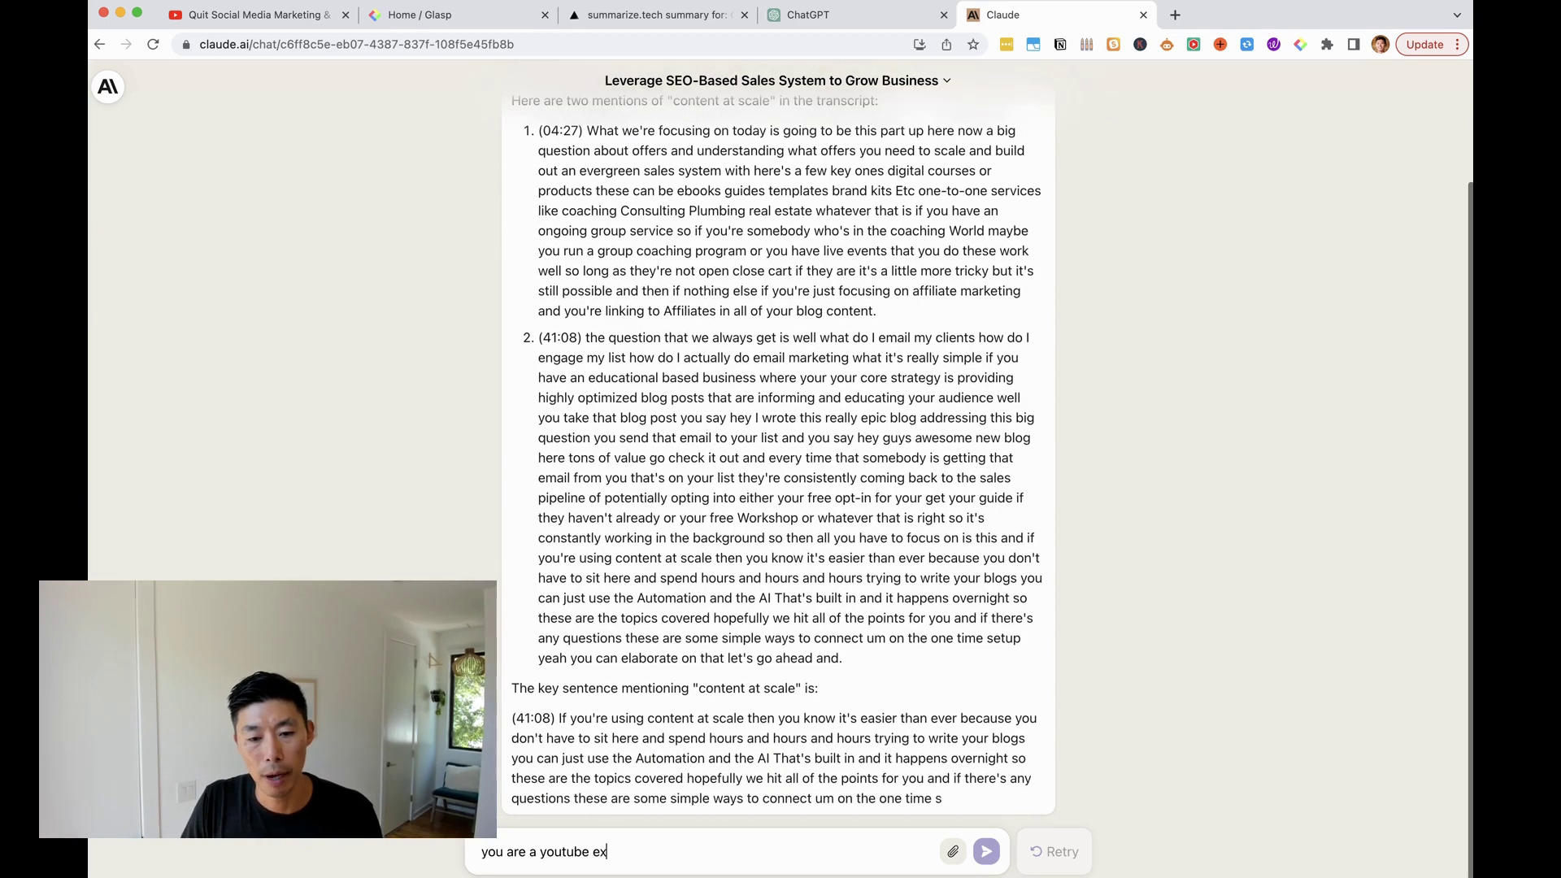
pyautogui.write('pert and co')
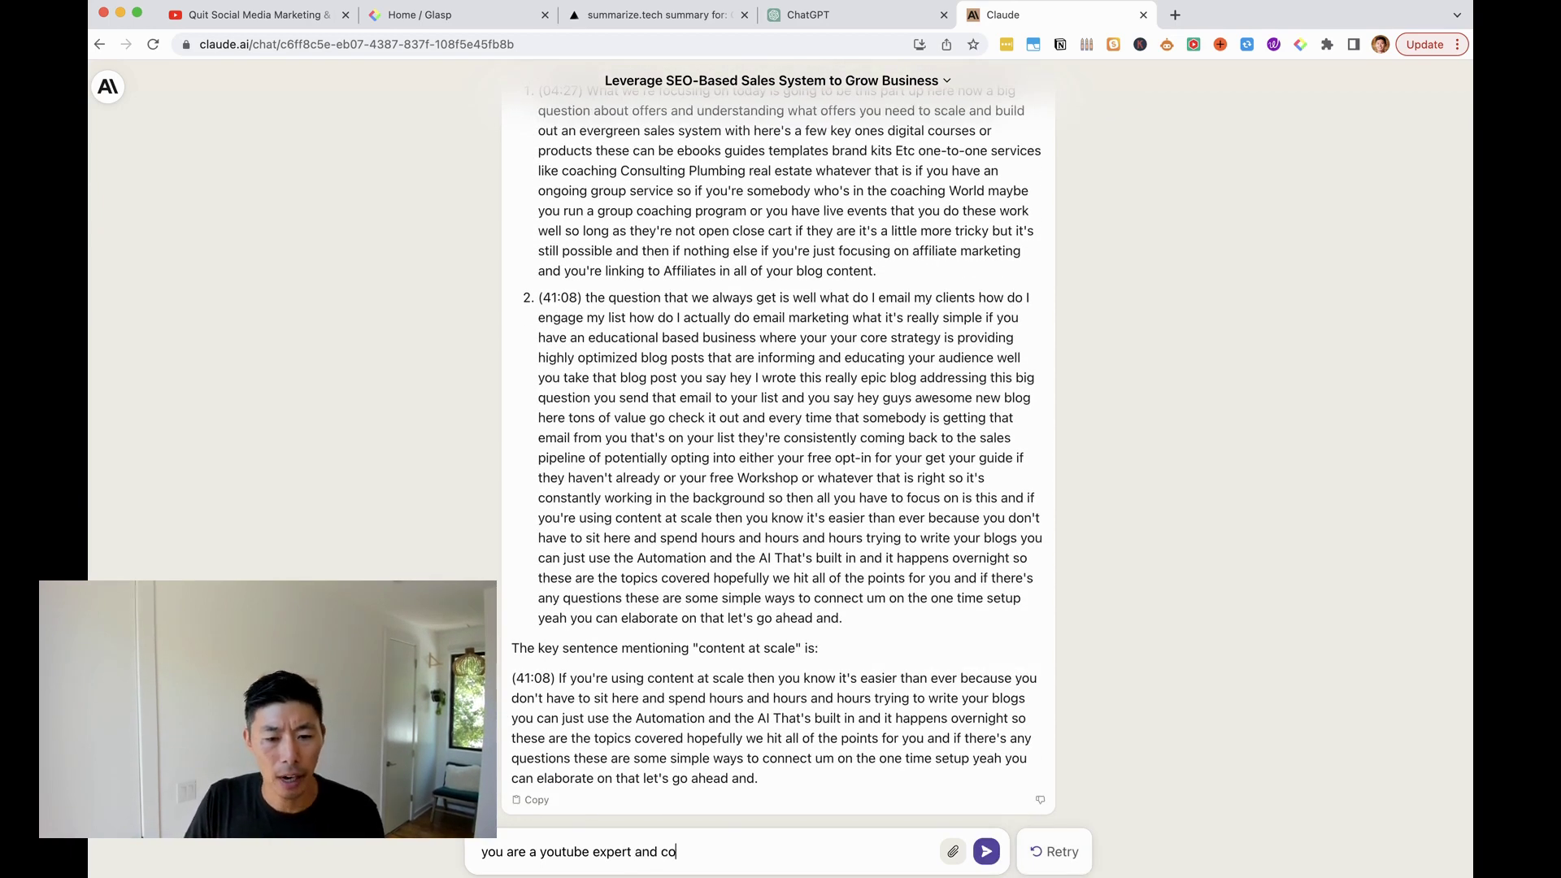
pyautogui.write('pywriting expert.')
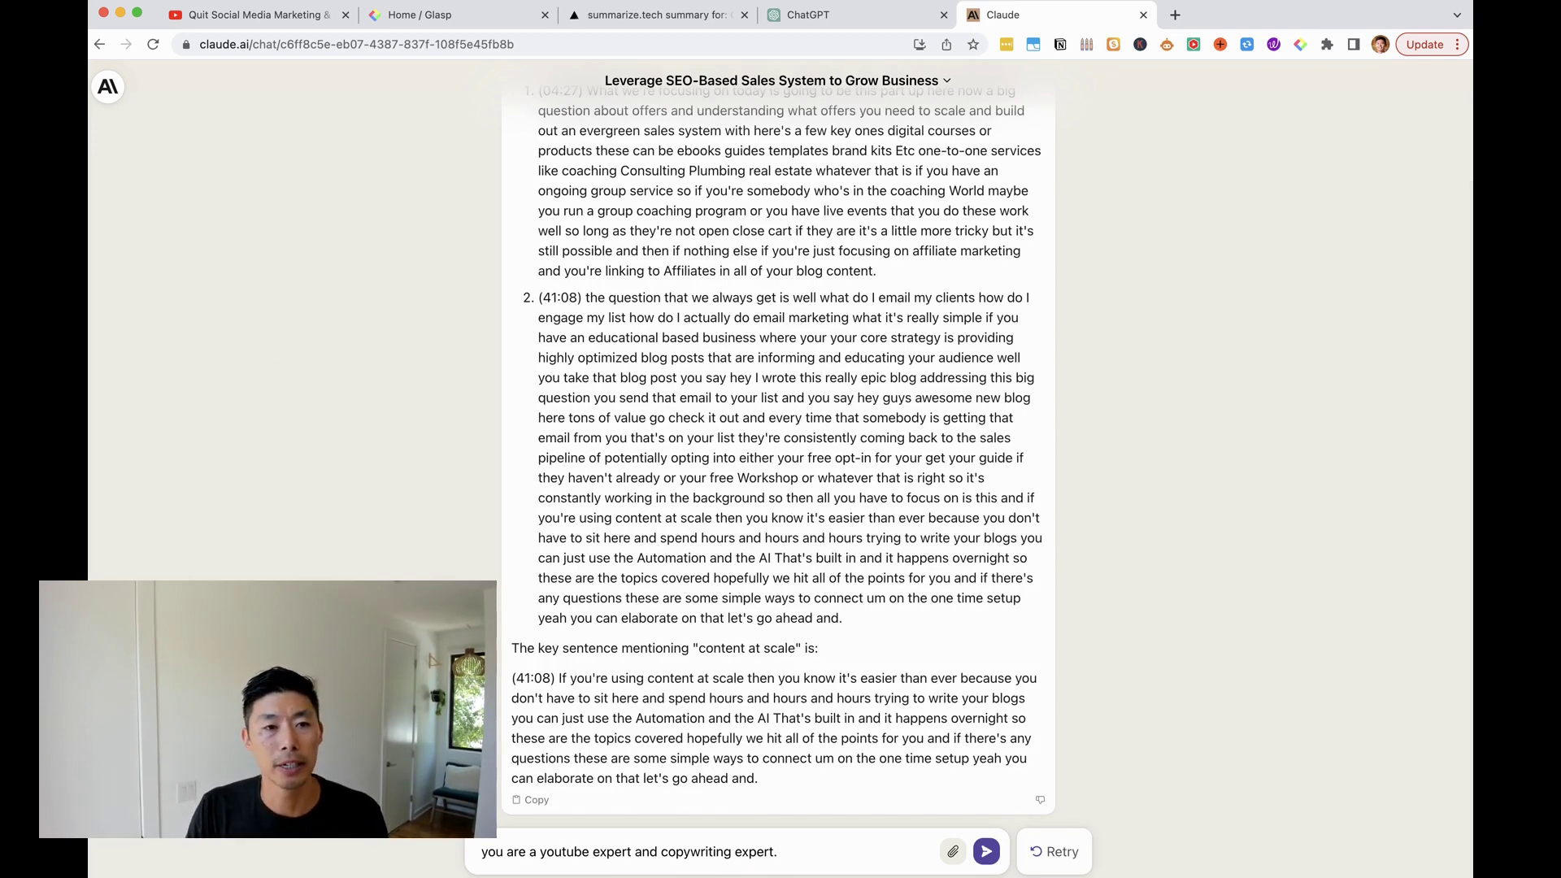
pyautogui.click(229, 15)
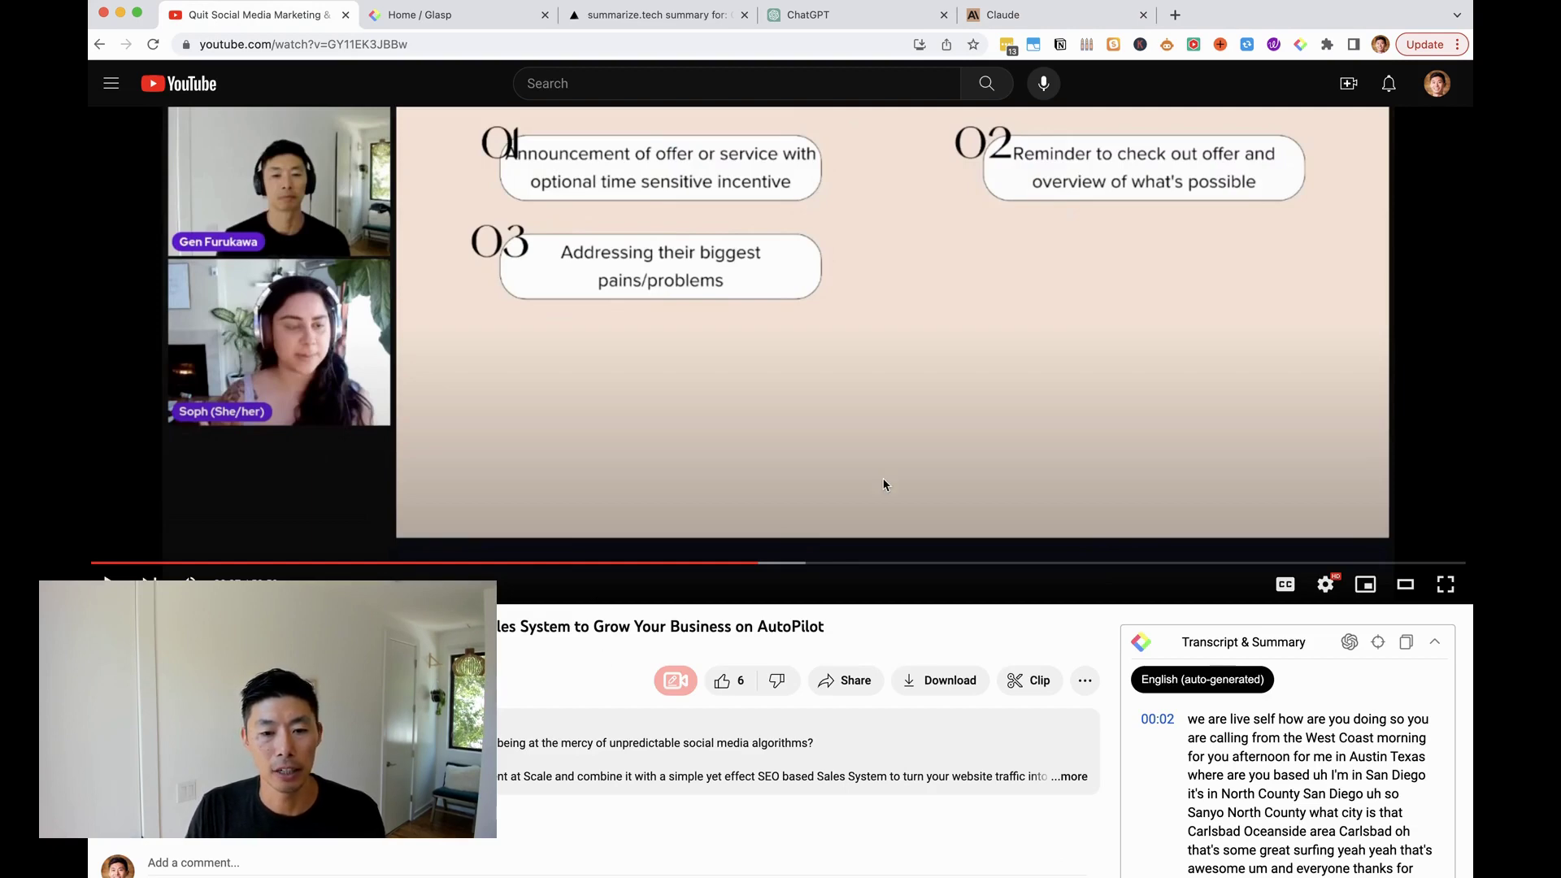
pyautogui.click(1005, 16)
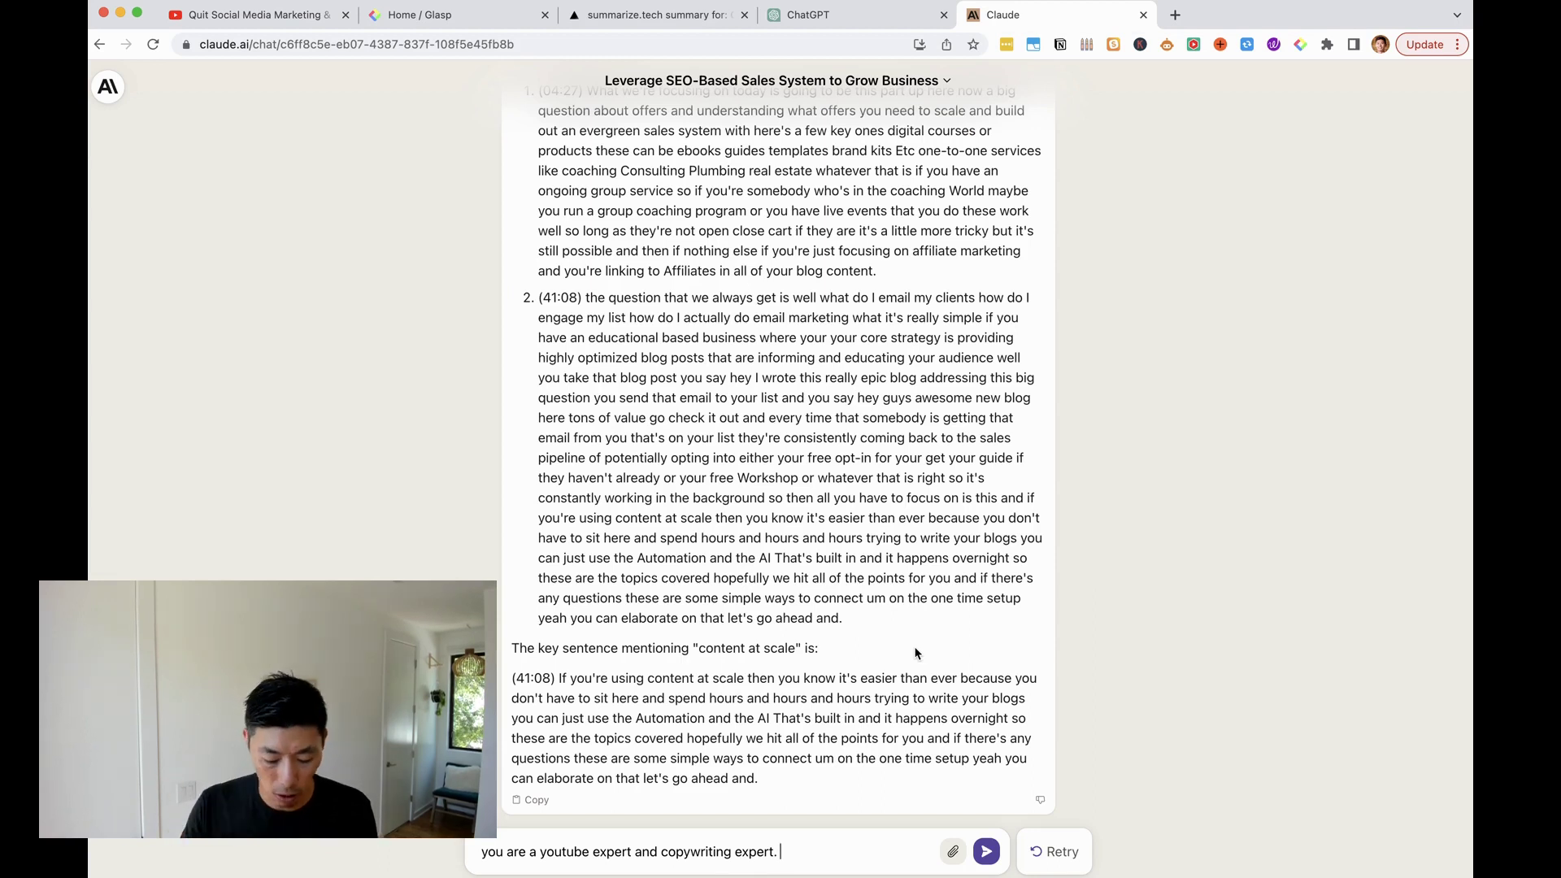
pyautogui.write('base')
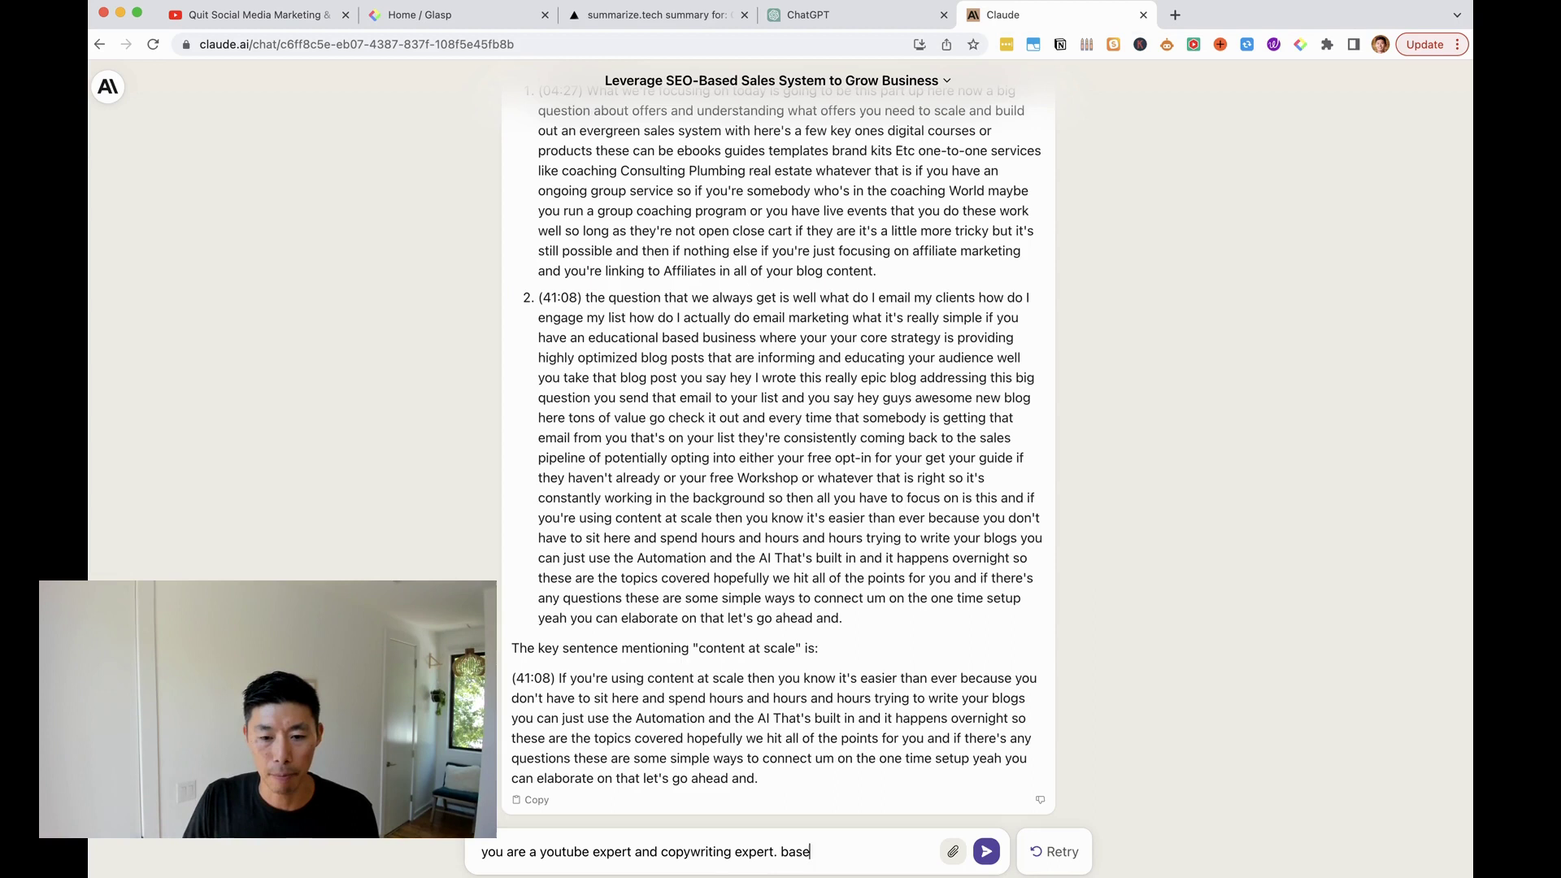
pyautogui.write('d on the transript,')
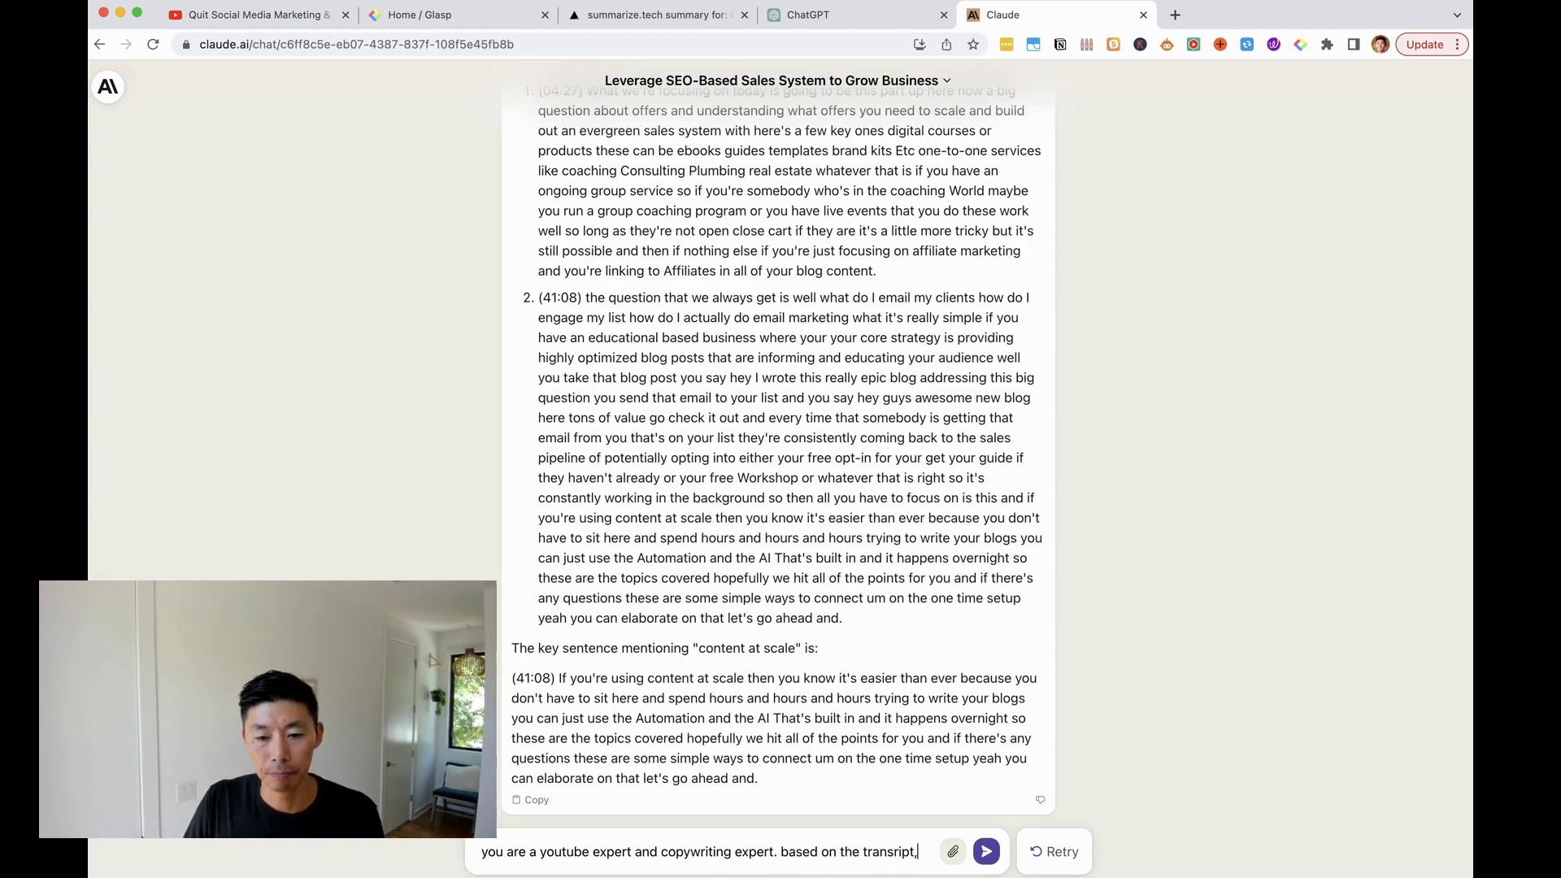
pyautogui.press('BackSpace')
pyautogui.press('BackSpace')
pyautogui.press('BackSpace')
pyautogui.press('BackSpace')
pyautogui.press('BackSpace')
pyautogui.write('cr')
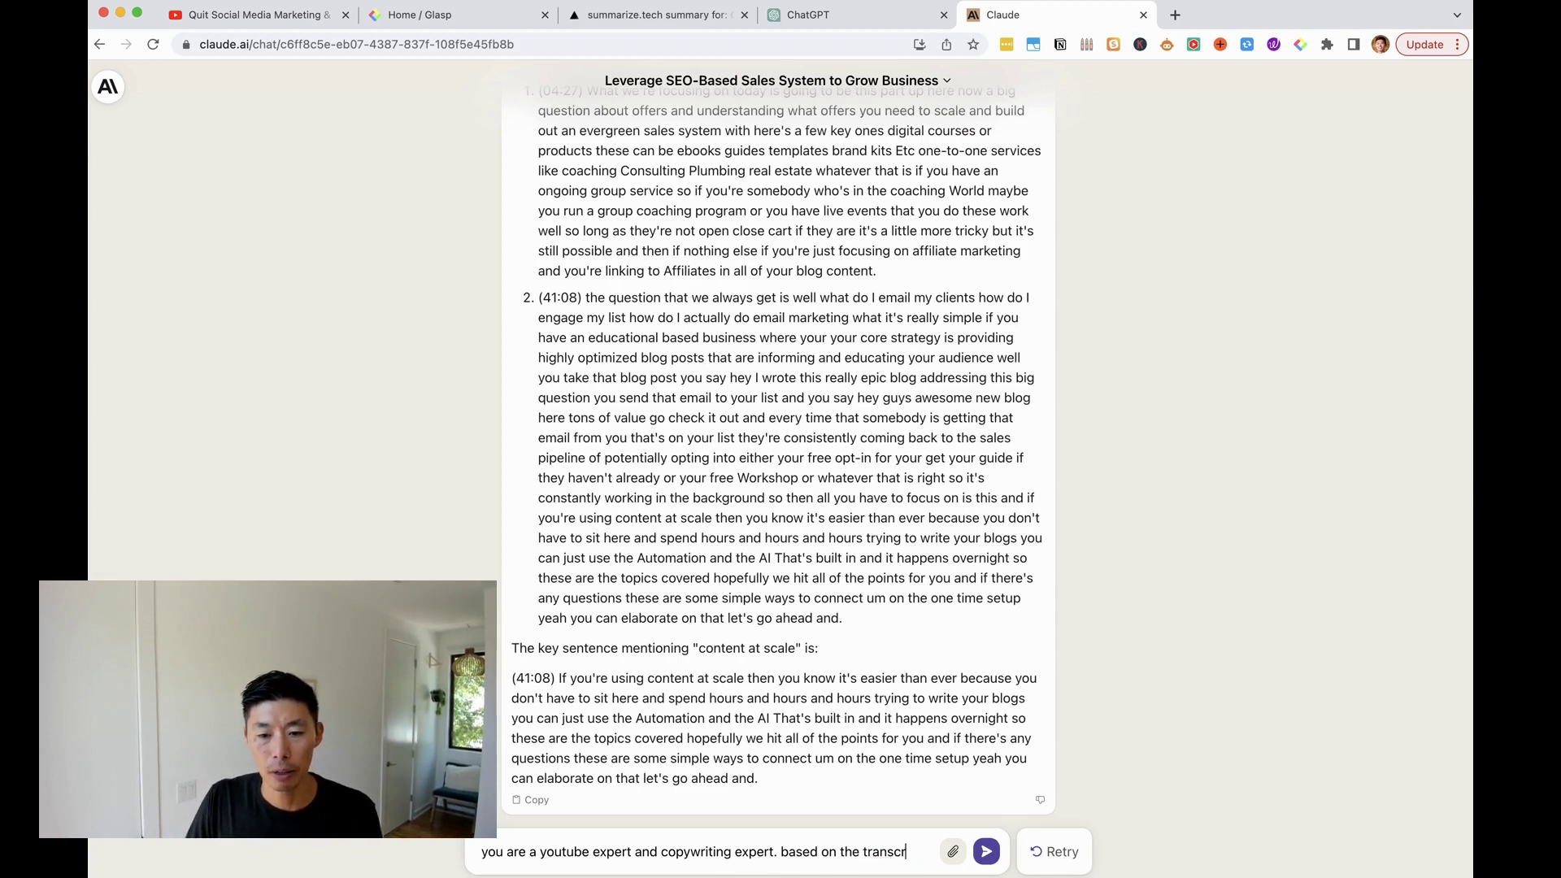
pyautogui.write('ipt, what are 5')
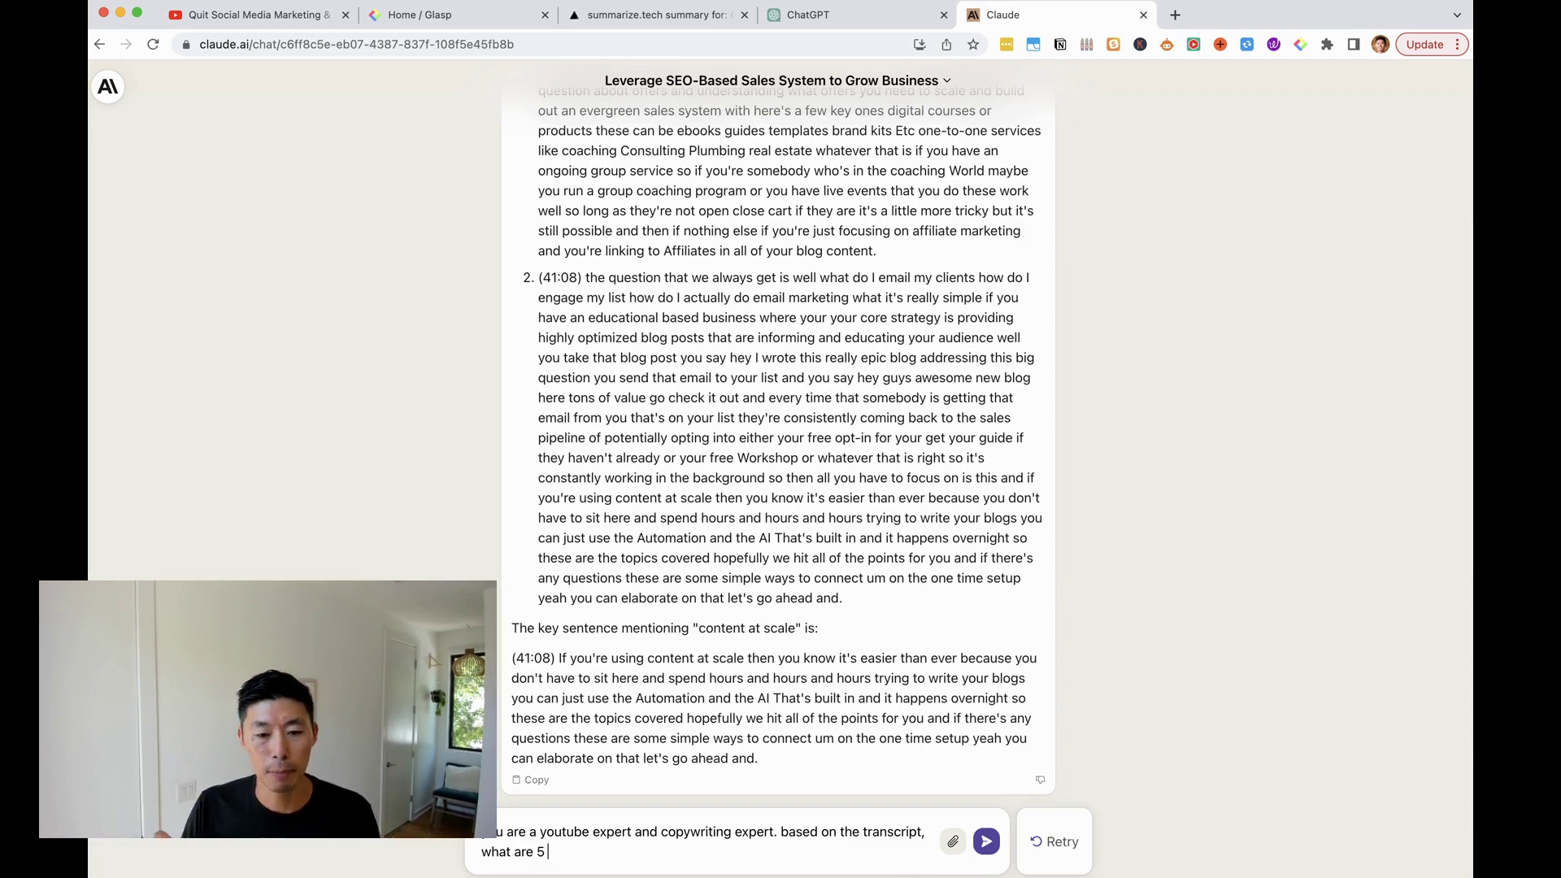
pyautogui.write('curios')
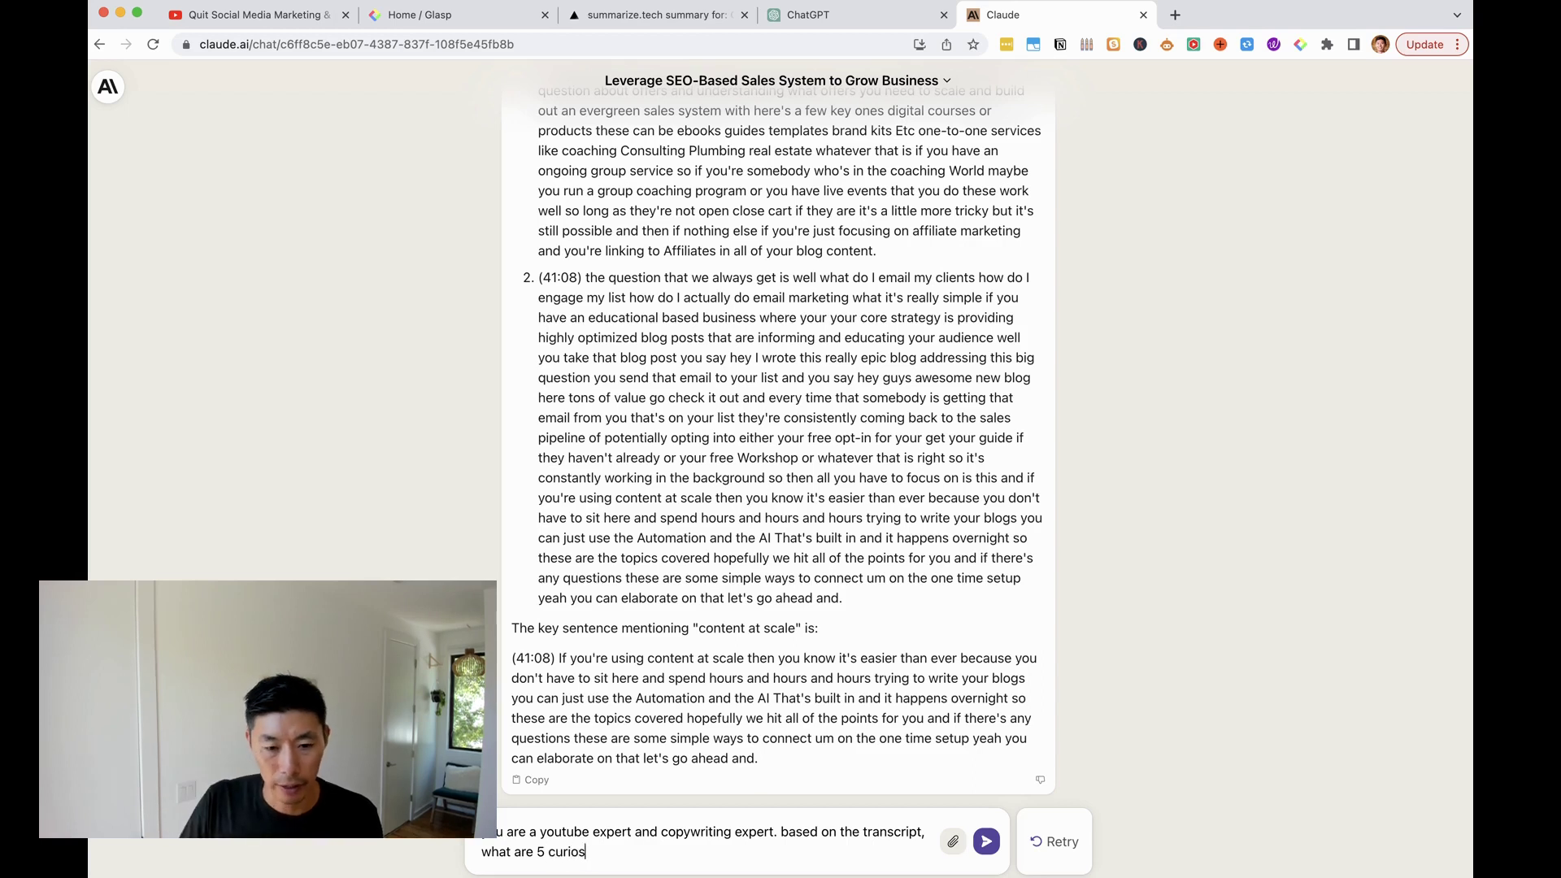
pyautogui.write('ity inducing ti')
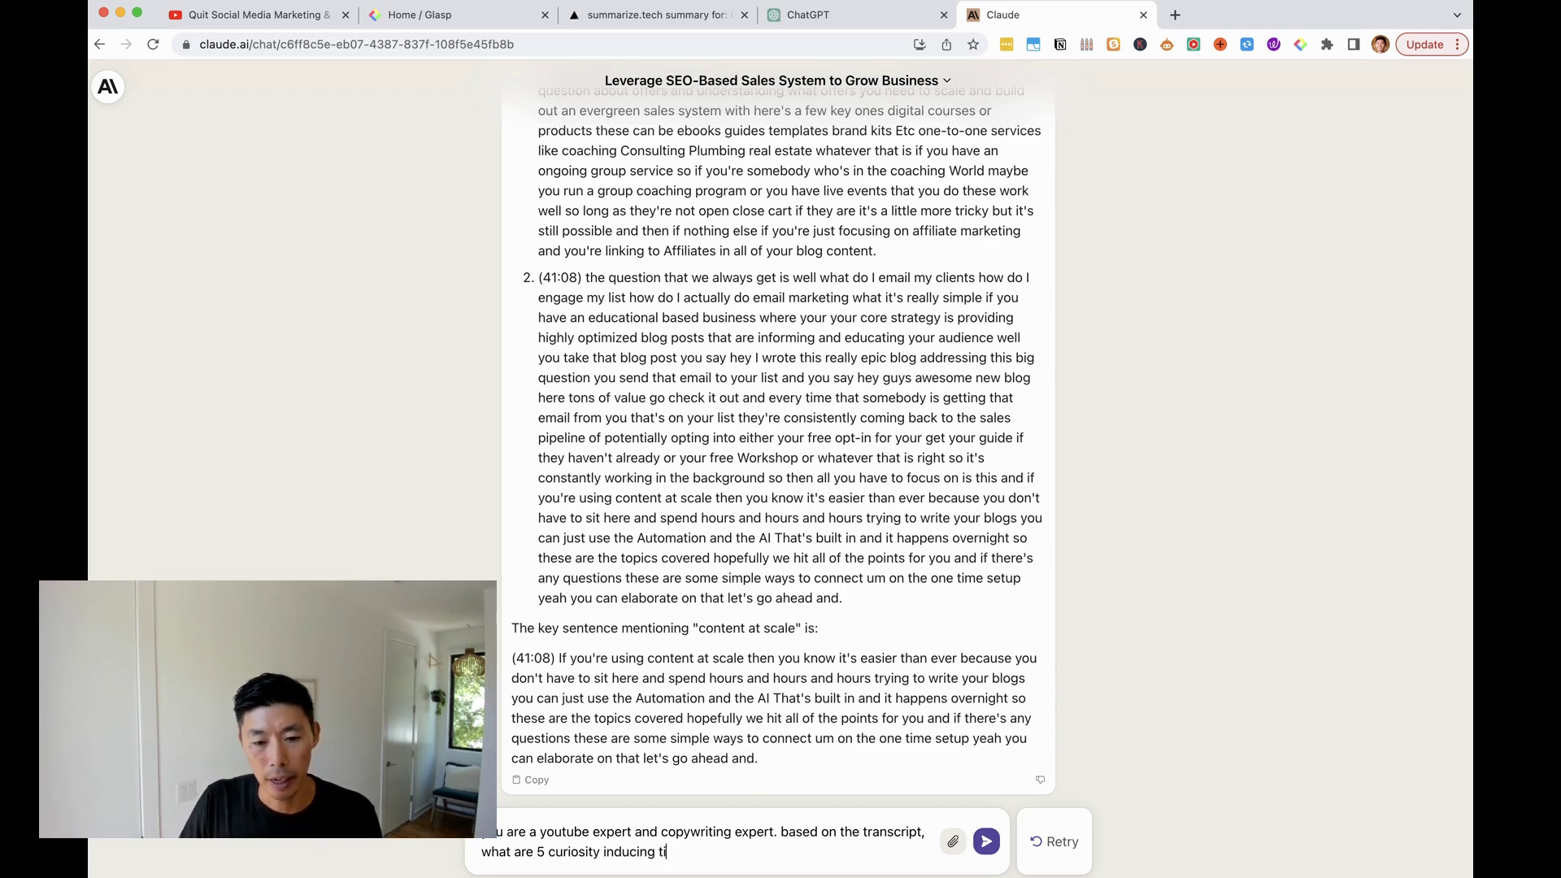
pyautogui.write('tles that will inc')
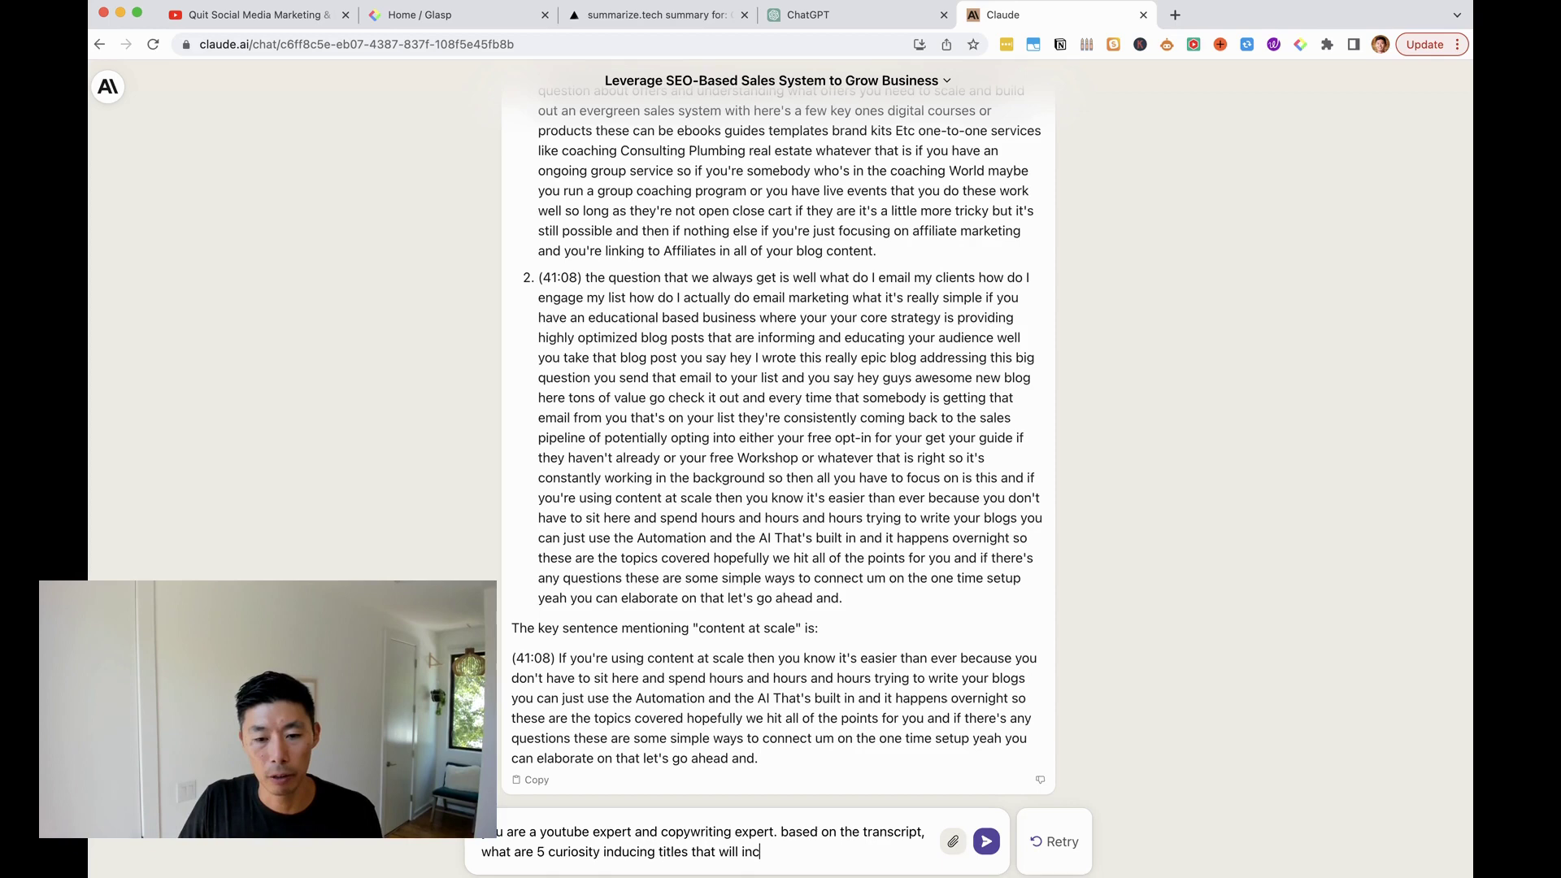
pyautogui.write('rease my CTR')
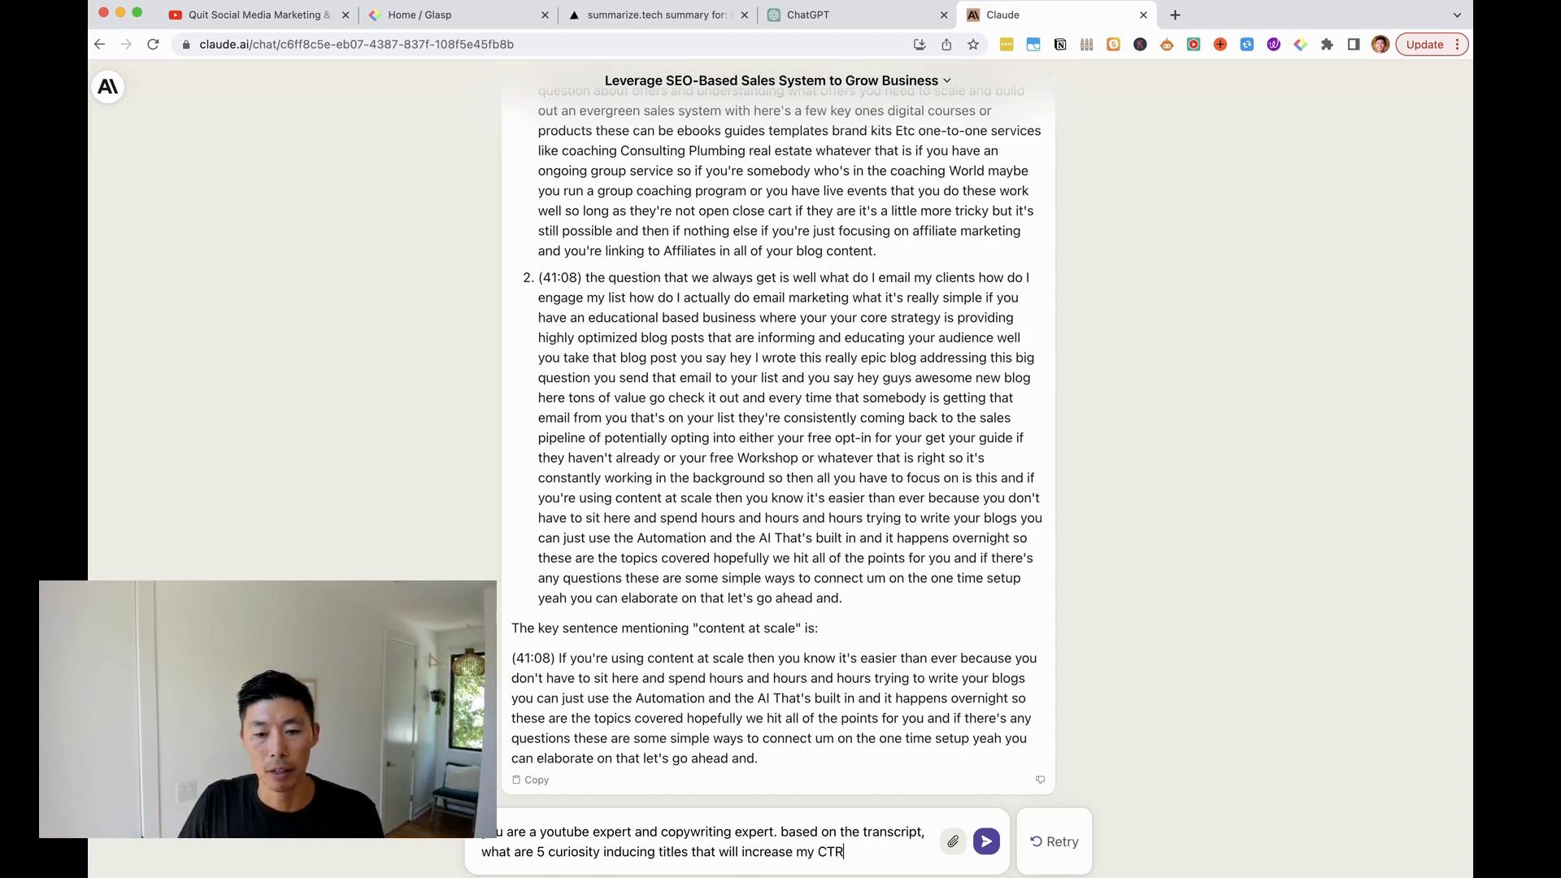
pyautogui.press('Return')
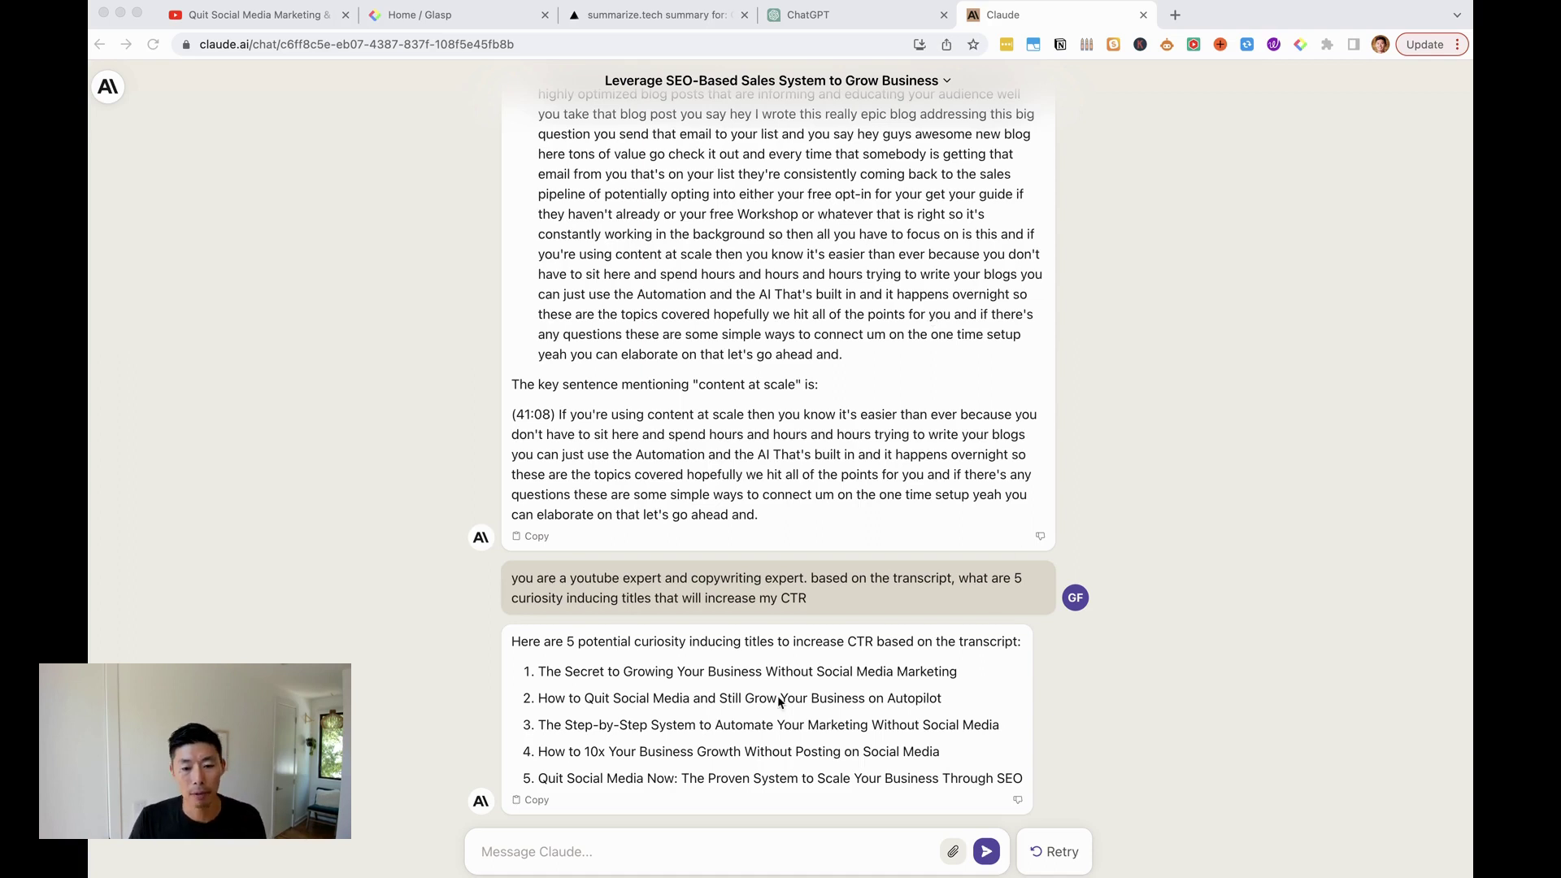
# - Prompt Claude as a viral-Twitter-threads expert for an 8-tweet thread from the transcript with 5 hooks
pyautogui.click(673, 847)
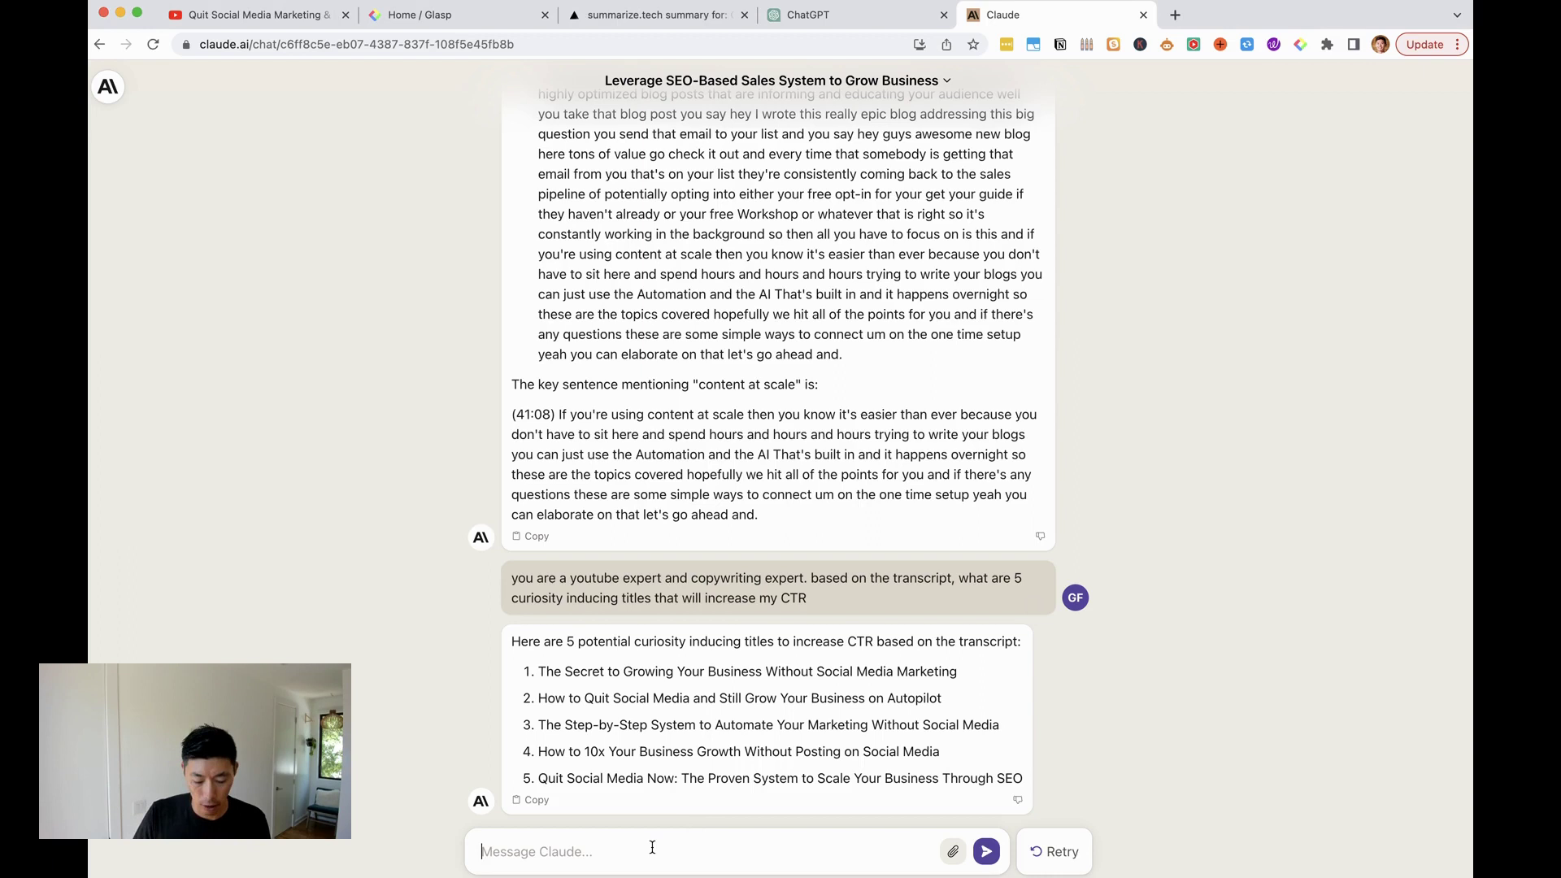
pyautogui.write('you are a')
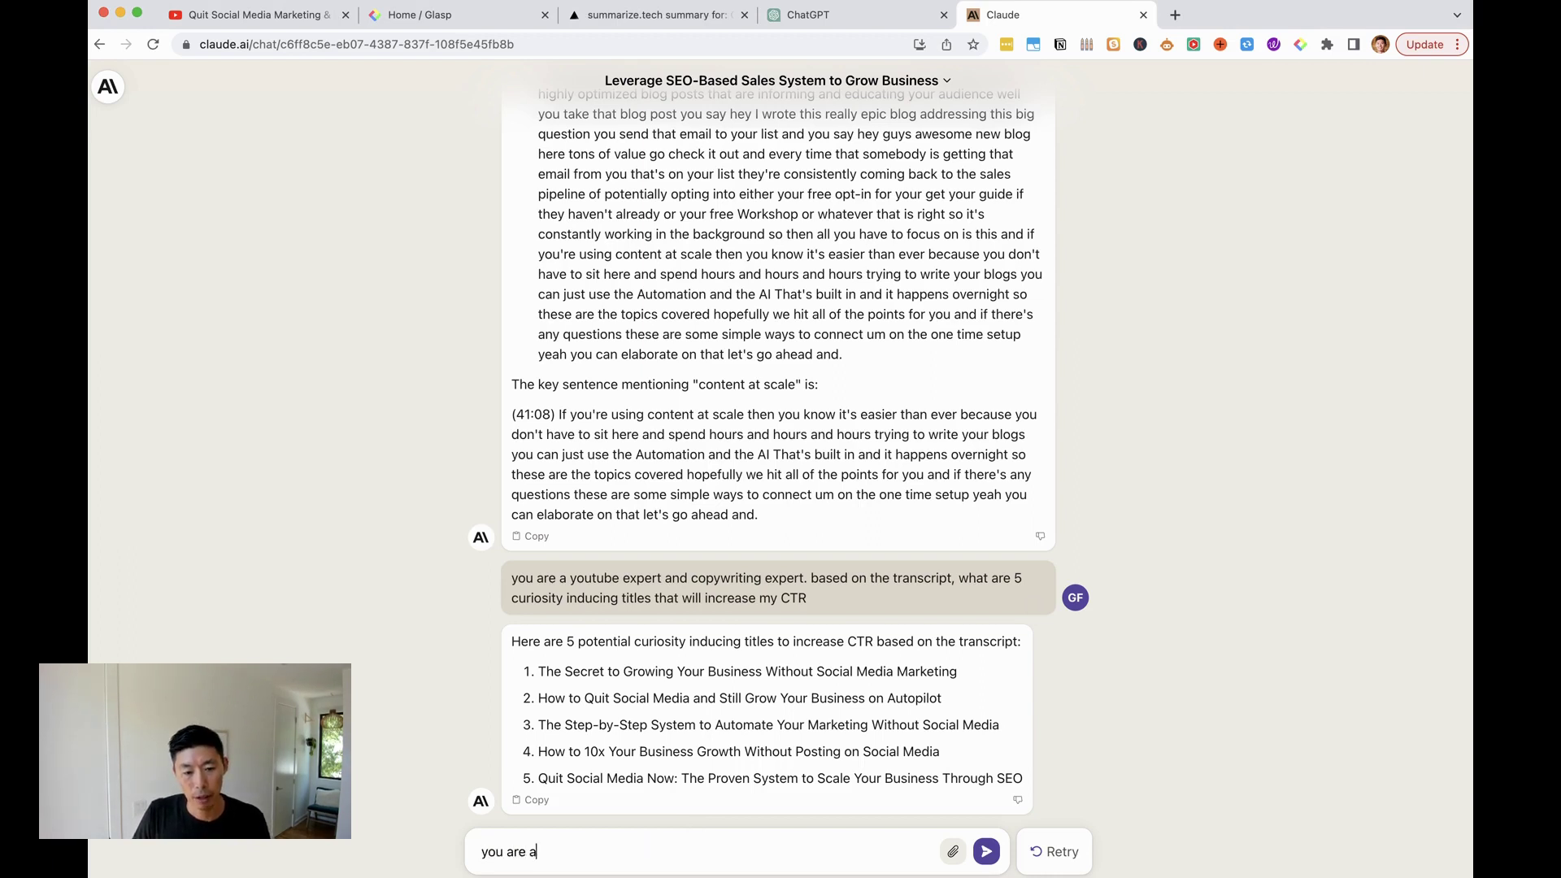
pyautogui.write(' twitter expert and create a')
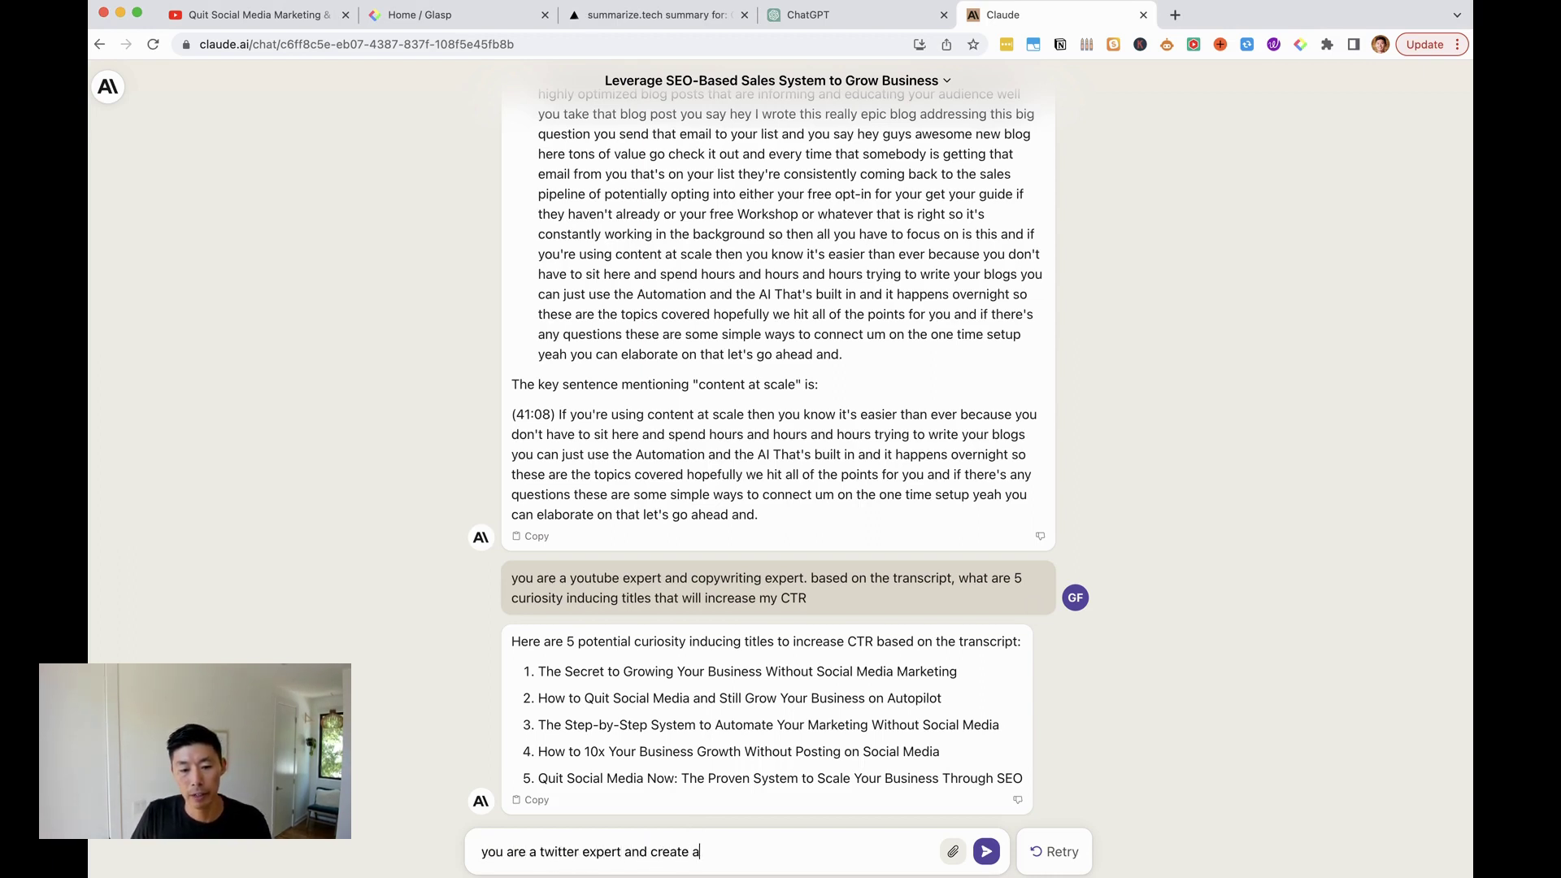
pyautogui.press('BackSpace')
pyautogui.press('BackSpace')
pyautogui.press('BackSpace')
pyautogui.press('BackSpace')
pyautogui.press('BackSpace')
pyautogui.press('BackSpace')
pyautogui.press('BackSpace')
pyautogui.press('BackSpace')
pyautogui.write('great at ')
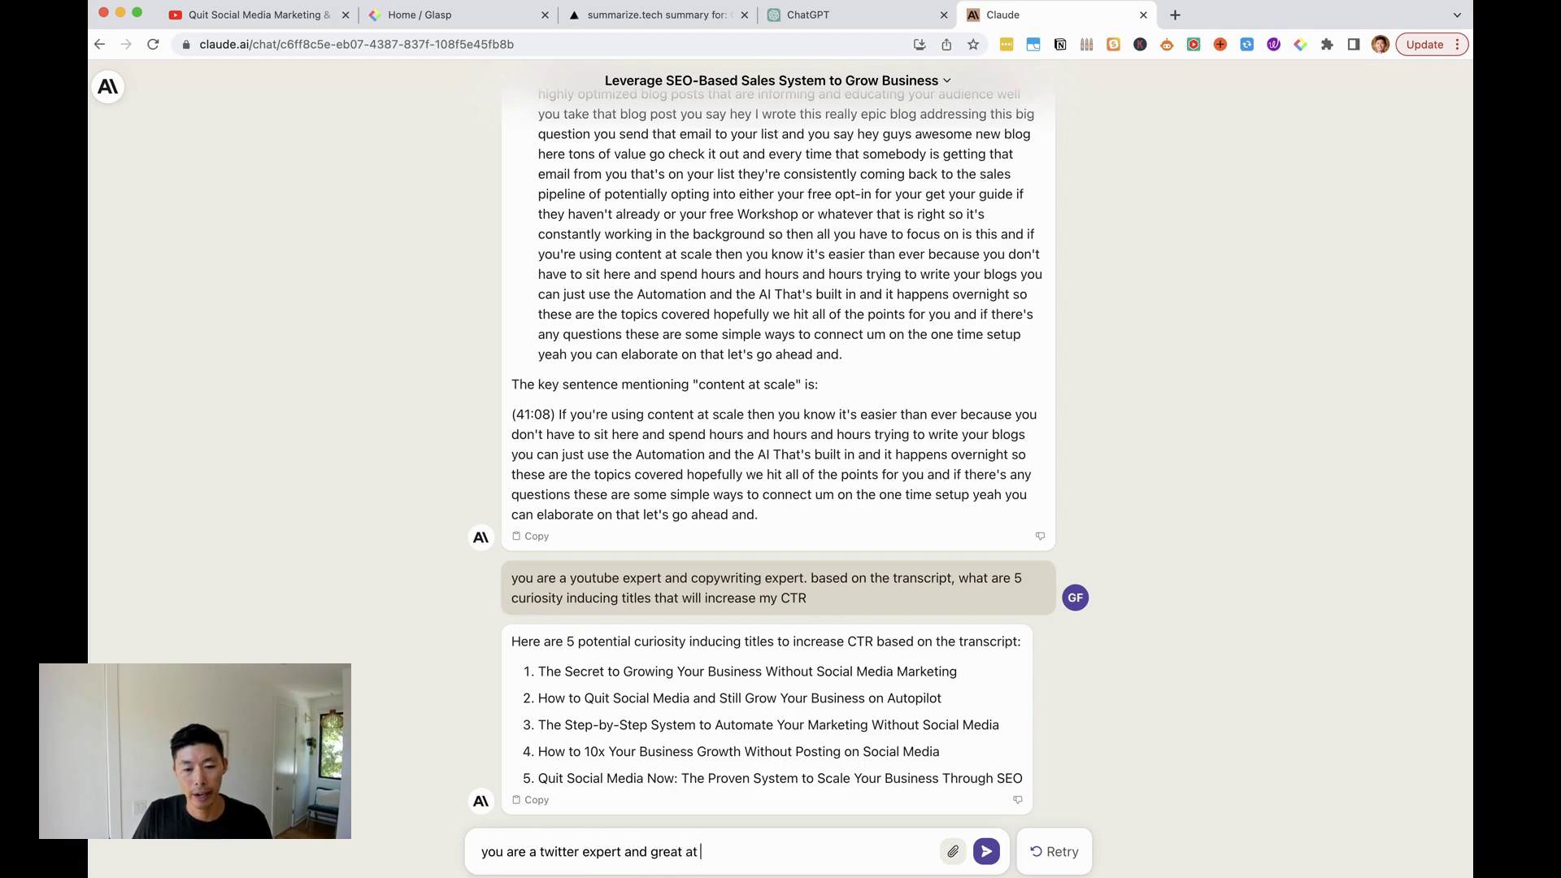
pyautogui.write('vira')
pyautogui.press('BackSpace')
pyautogui.press('BackSpace')
pyautogui.press('BackSpace')
pyautogui.press('BackSpace')
pyautogui.write('vir')
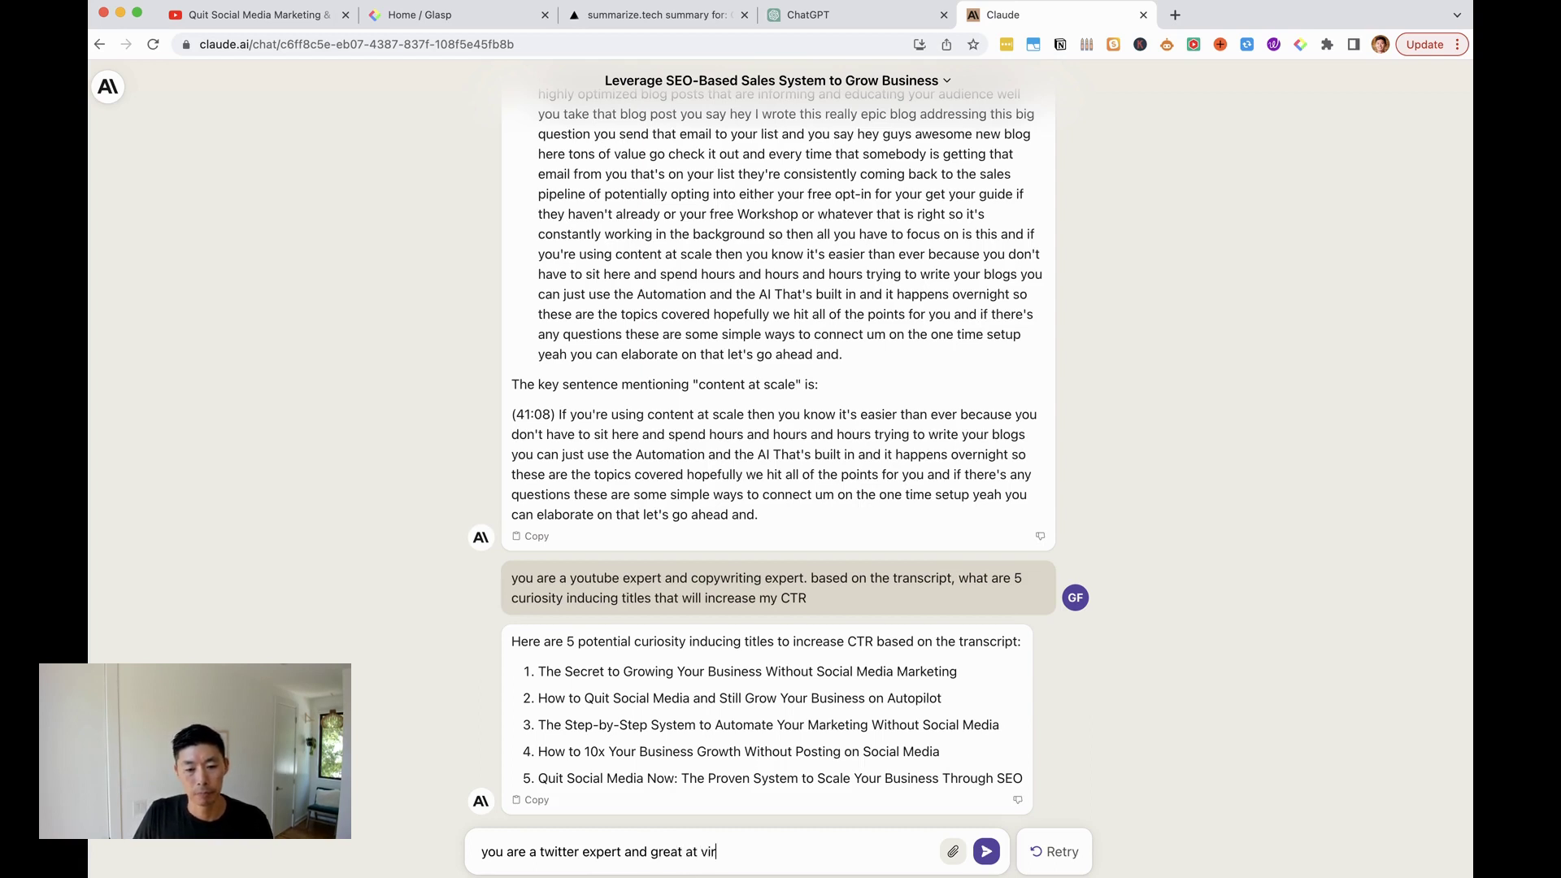
pyautogui.write('al twitter threads')
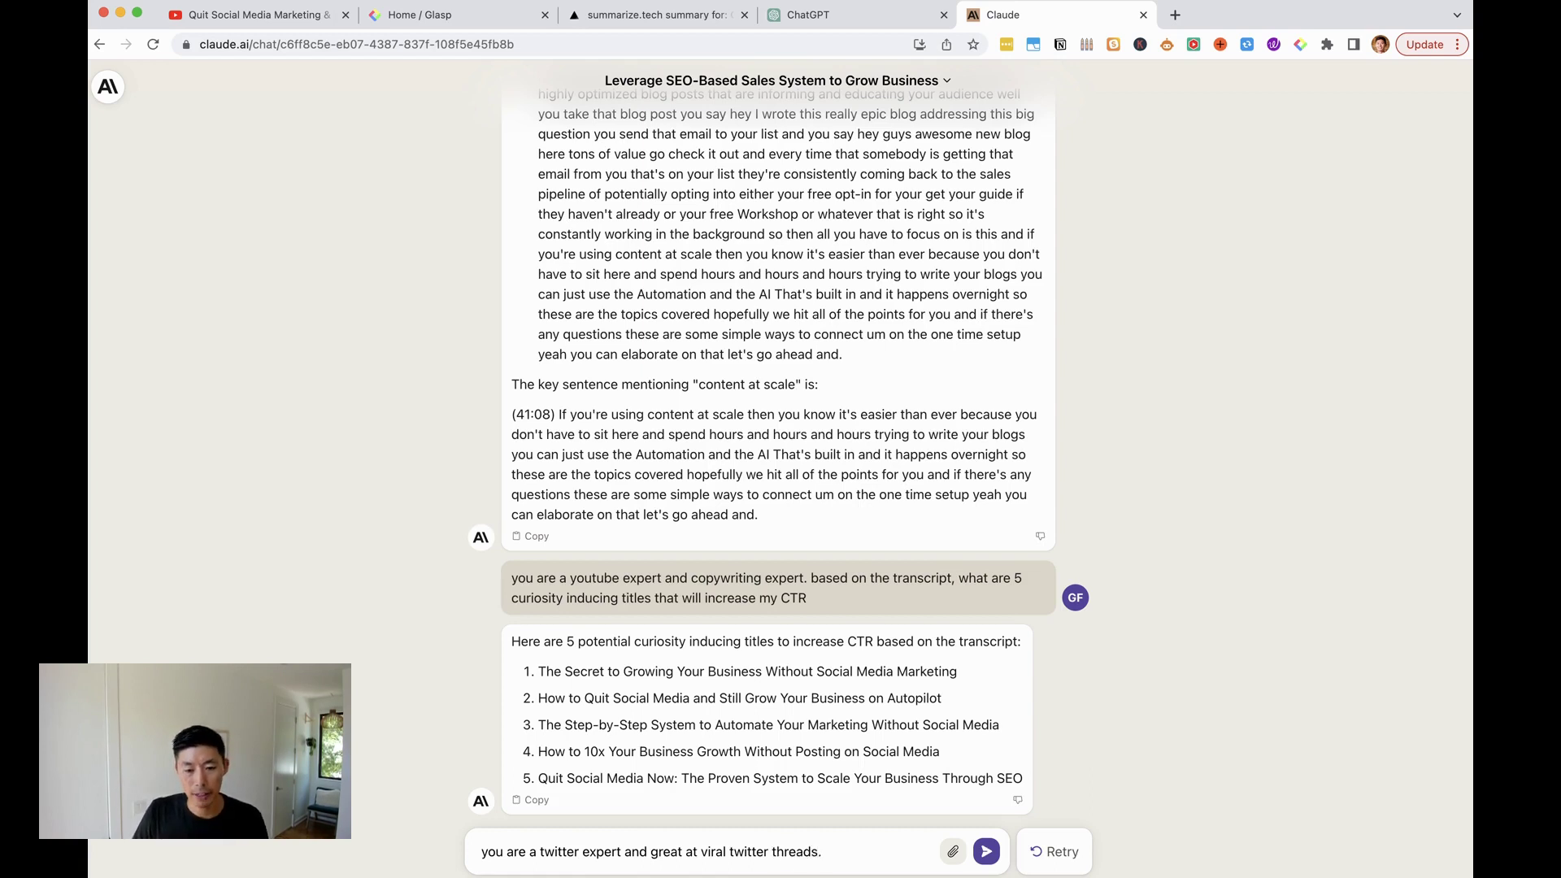
pyautogui.write('. create a ')
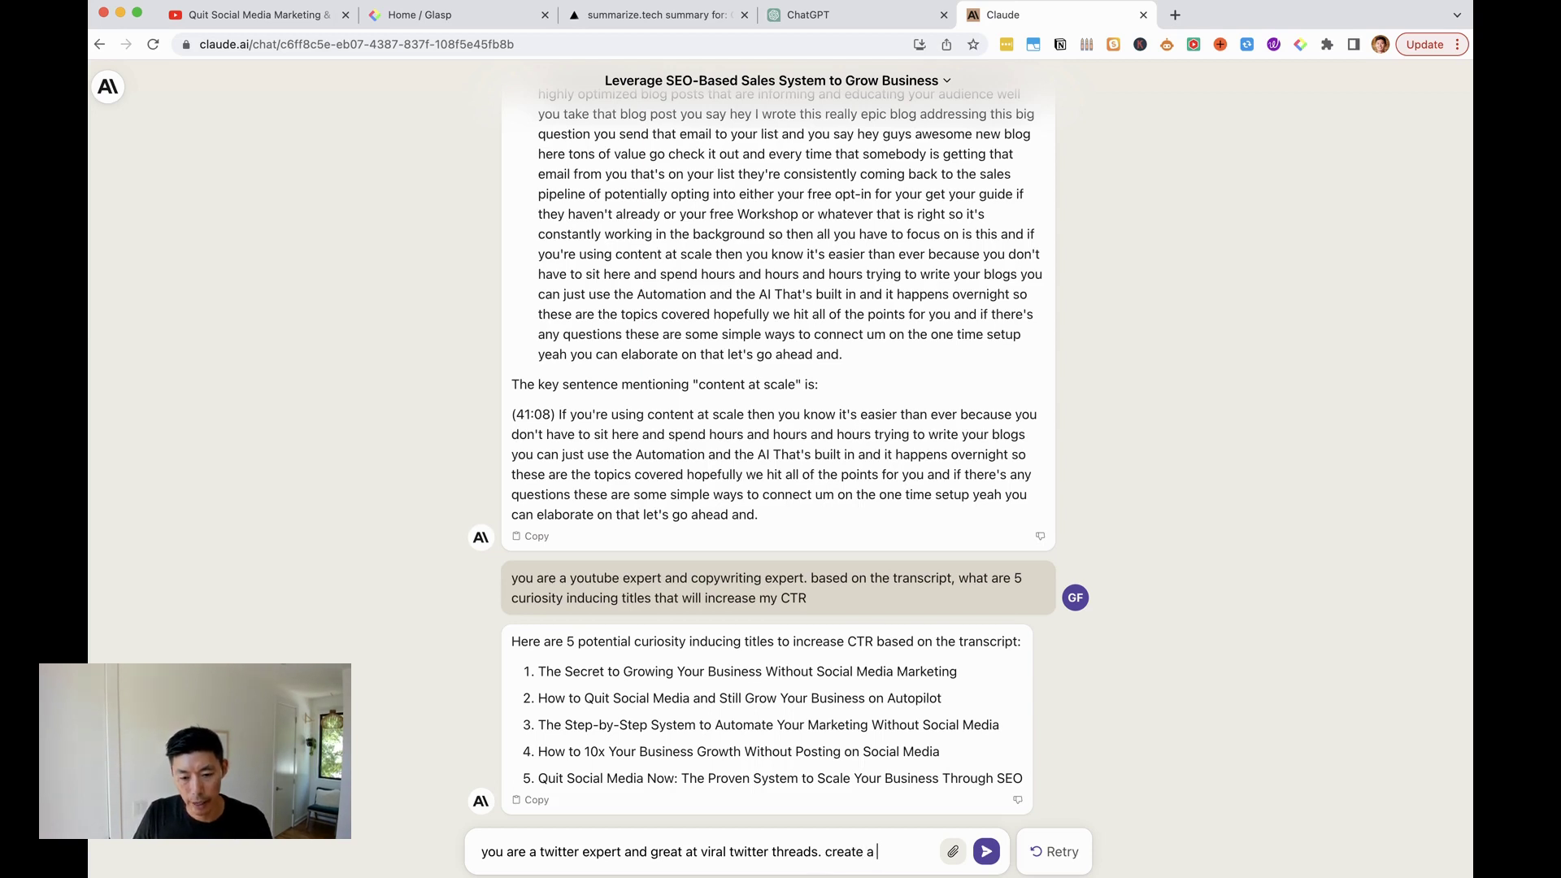
pyautogui.write('twitter thread ')
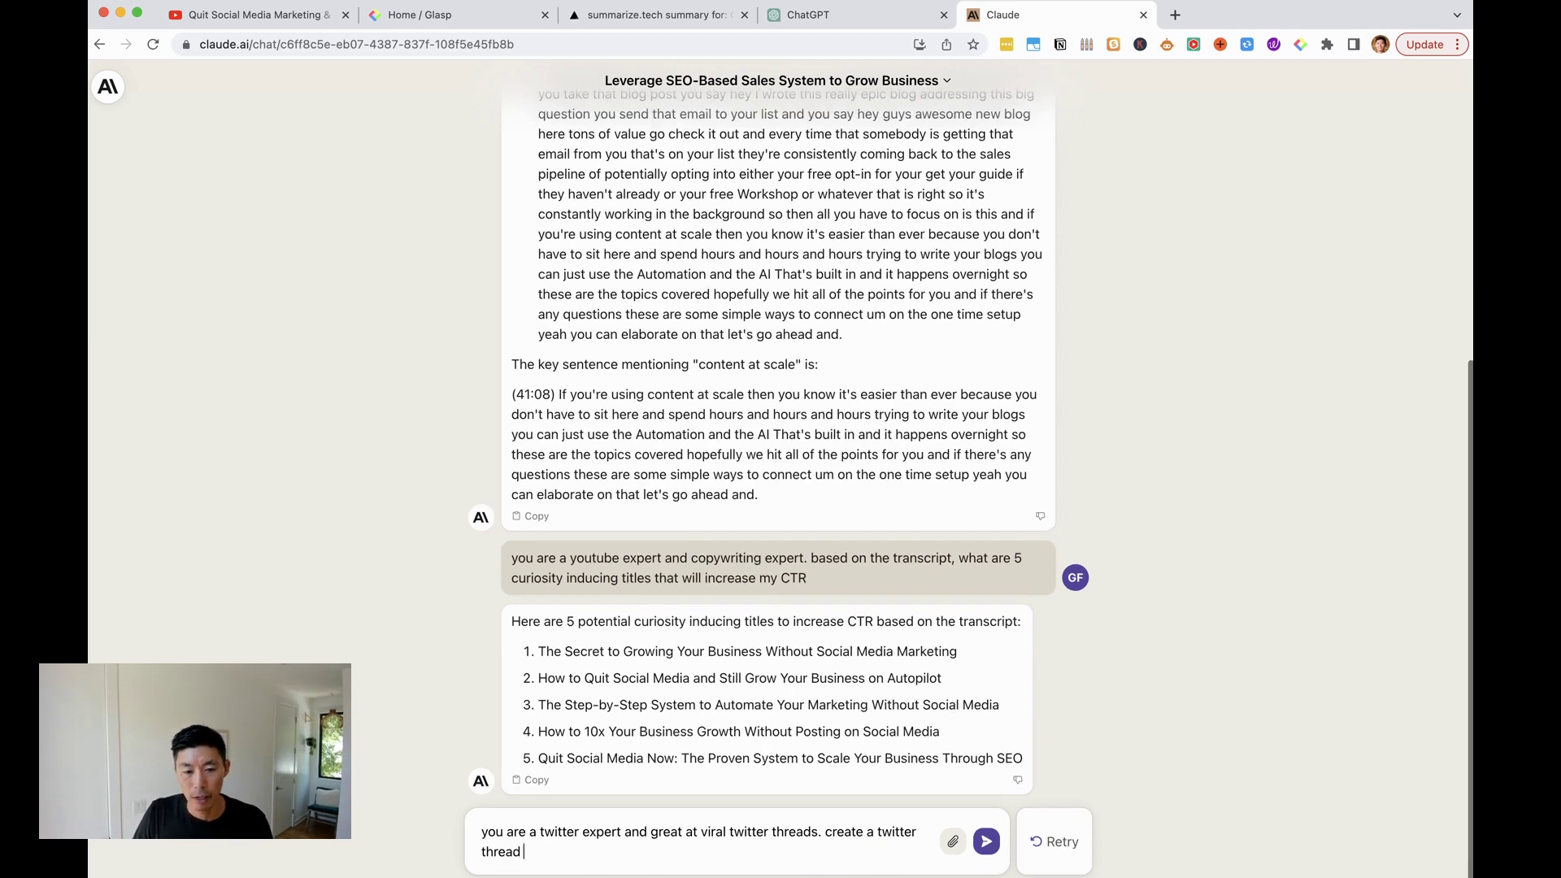
pyautogui.write('base')
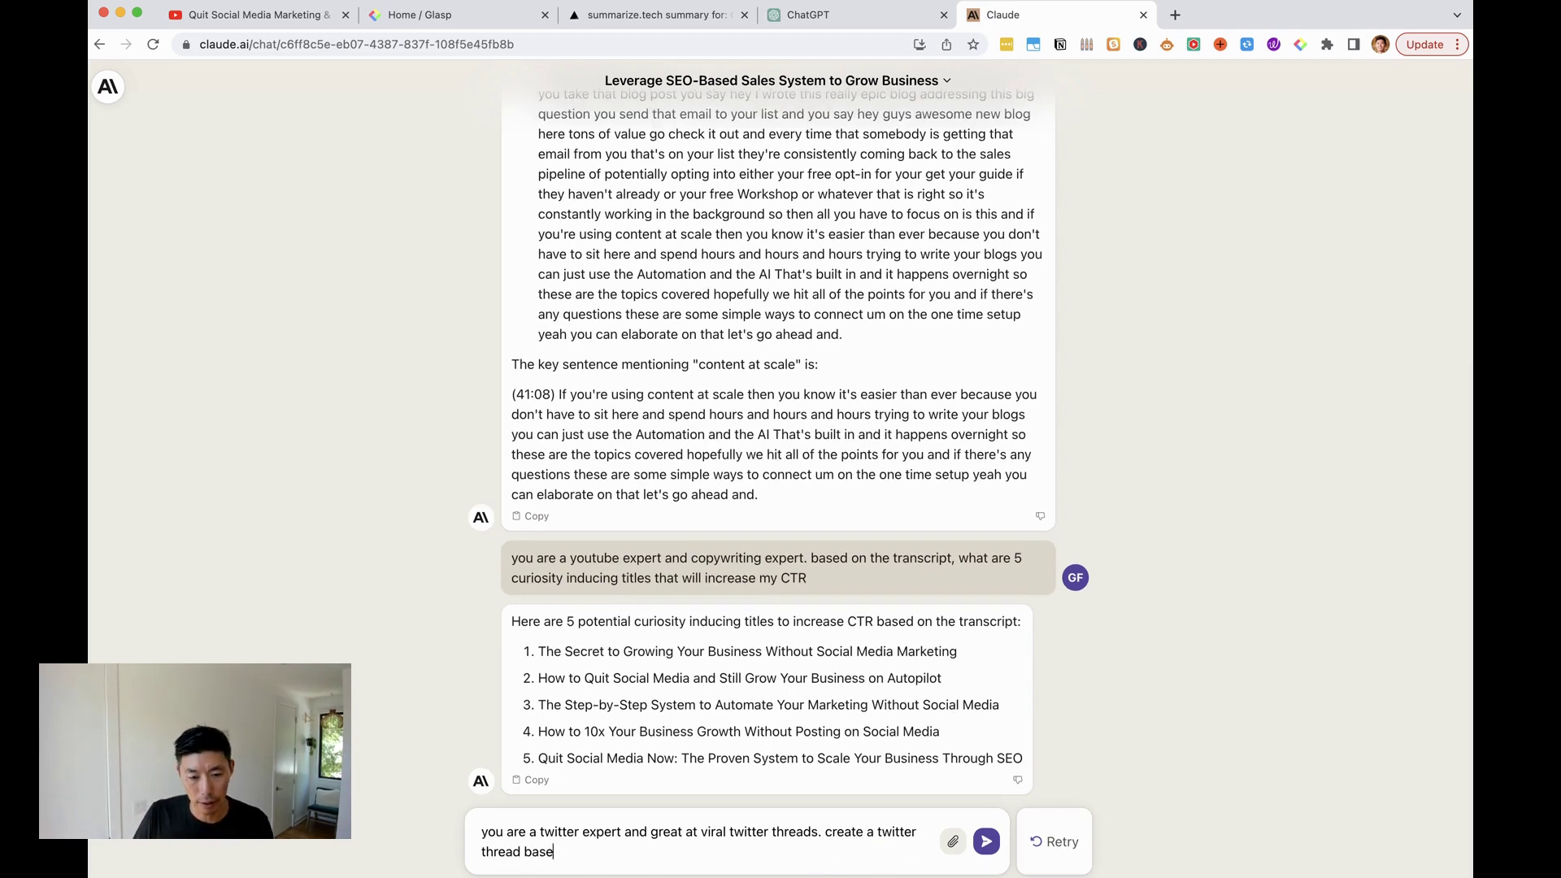
pyautogui.write('d on the t')
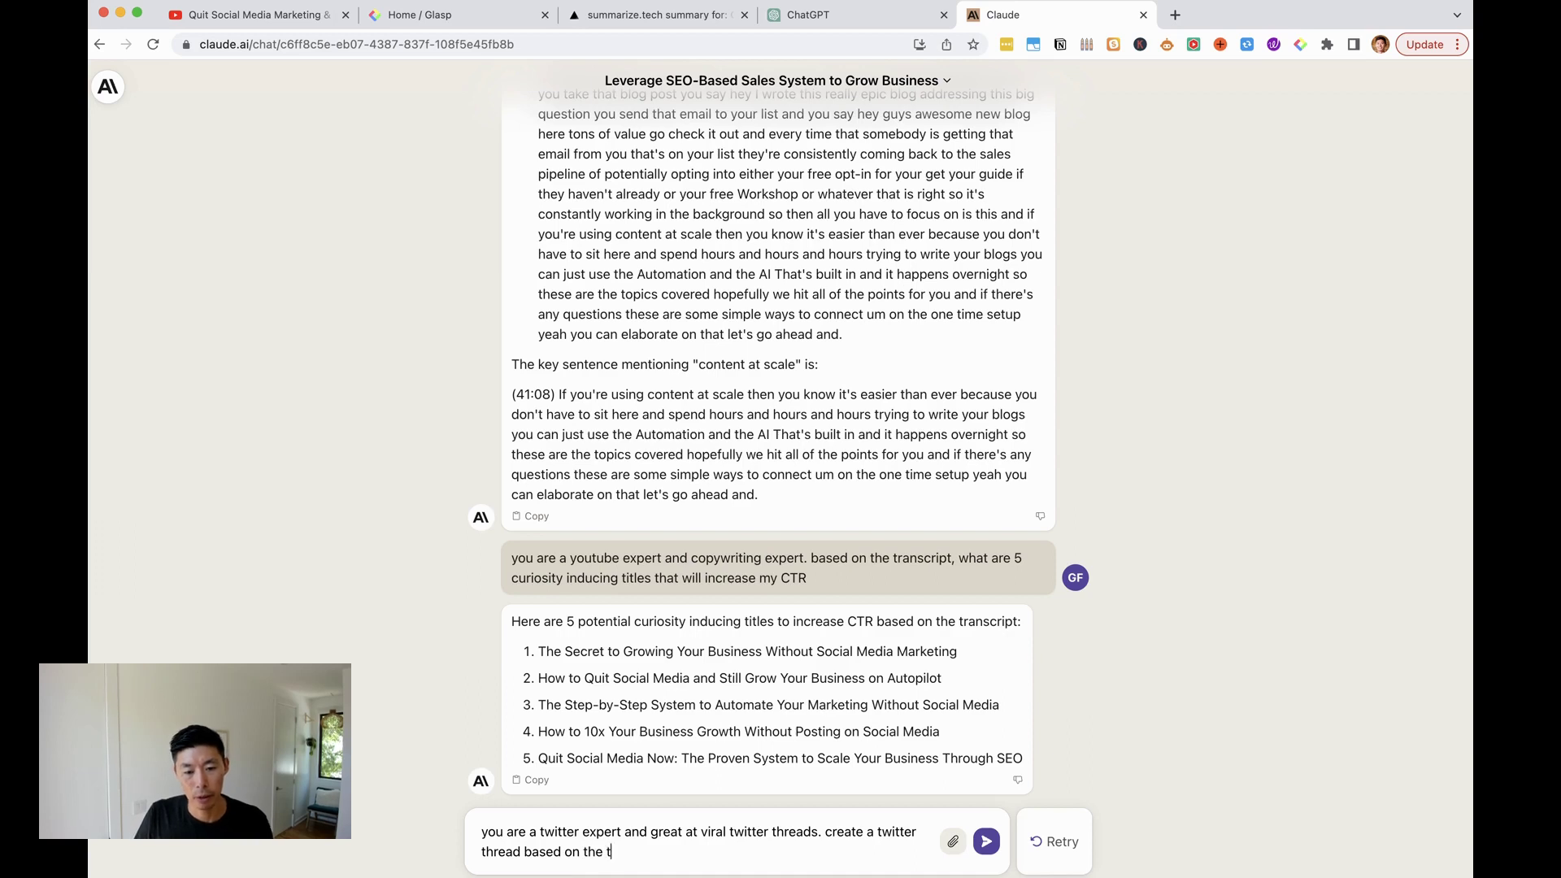
pyautogui.write('ranscript ')
pyautogui.write('I gav')
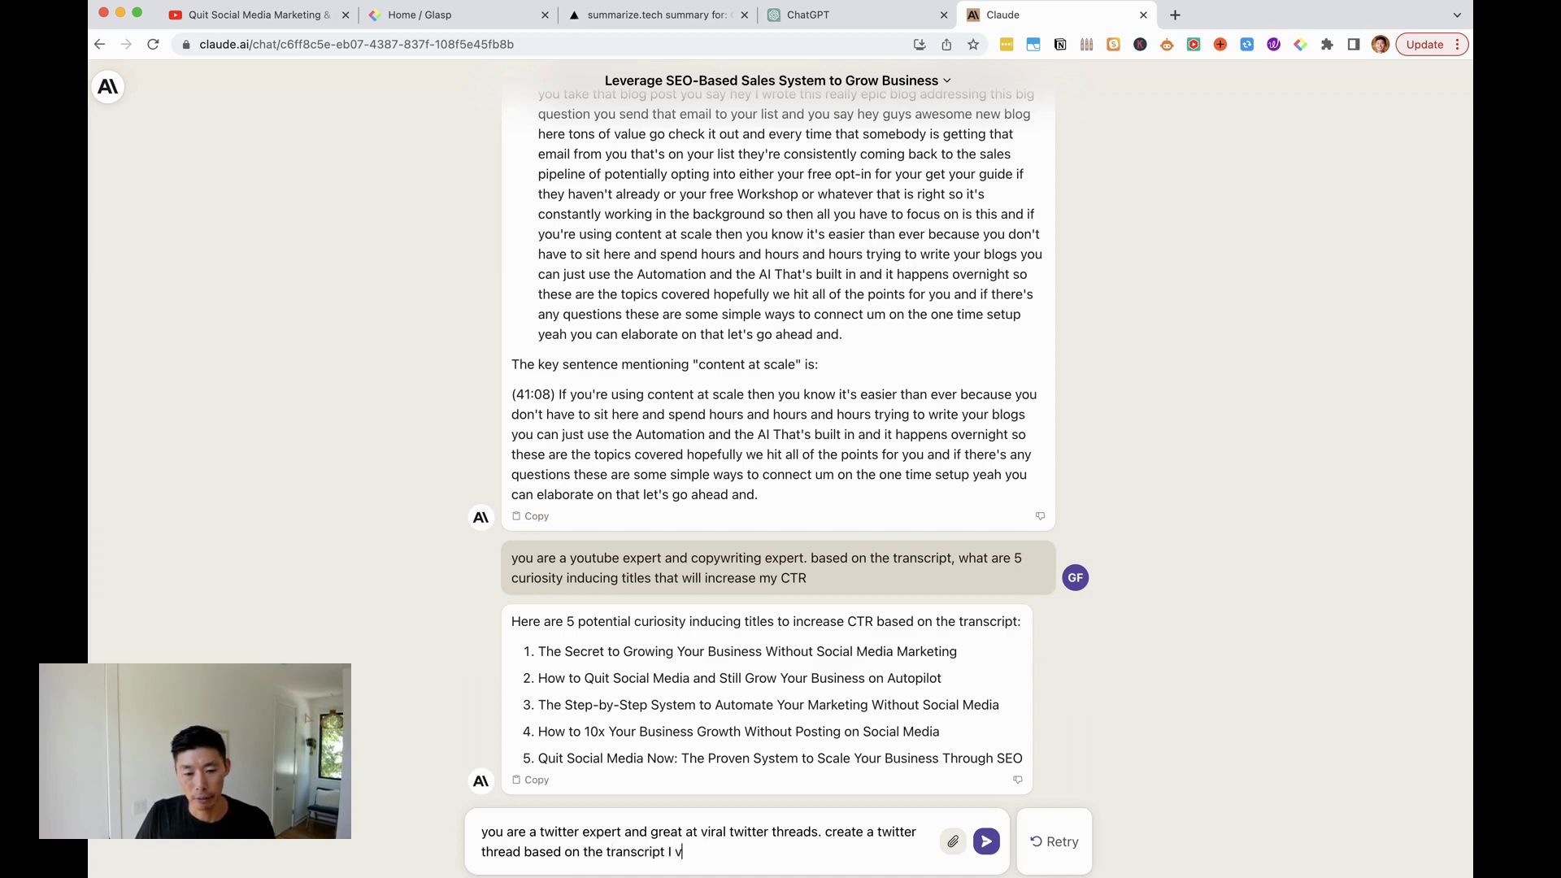
pyautogui.press('BackSpace')
pyautogui.write('gave you. ')
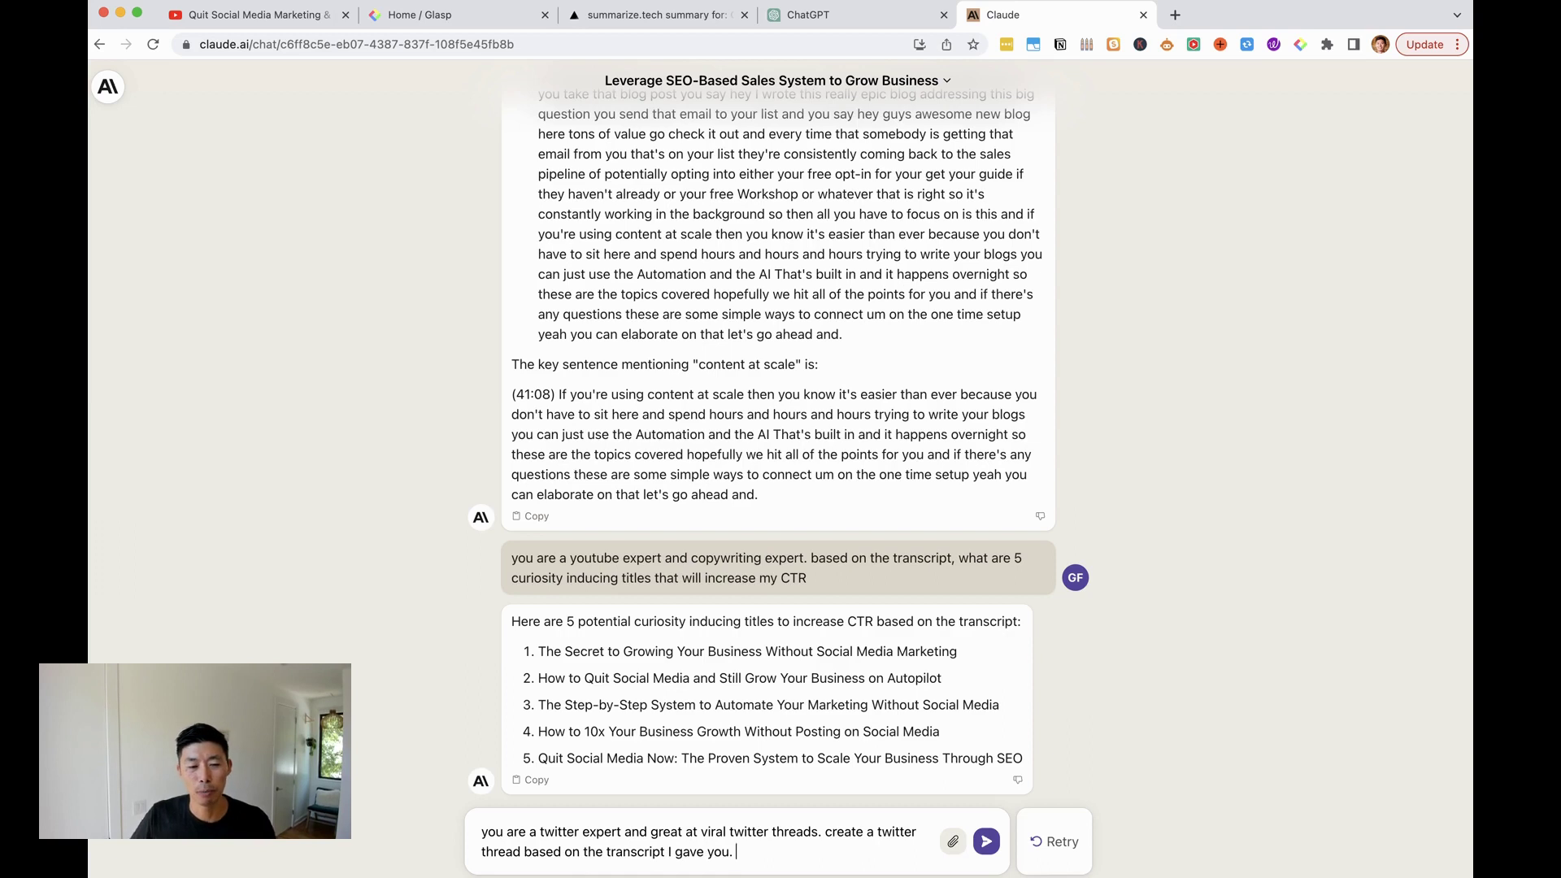
pyautogui.write('make it ')
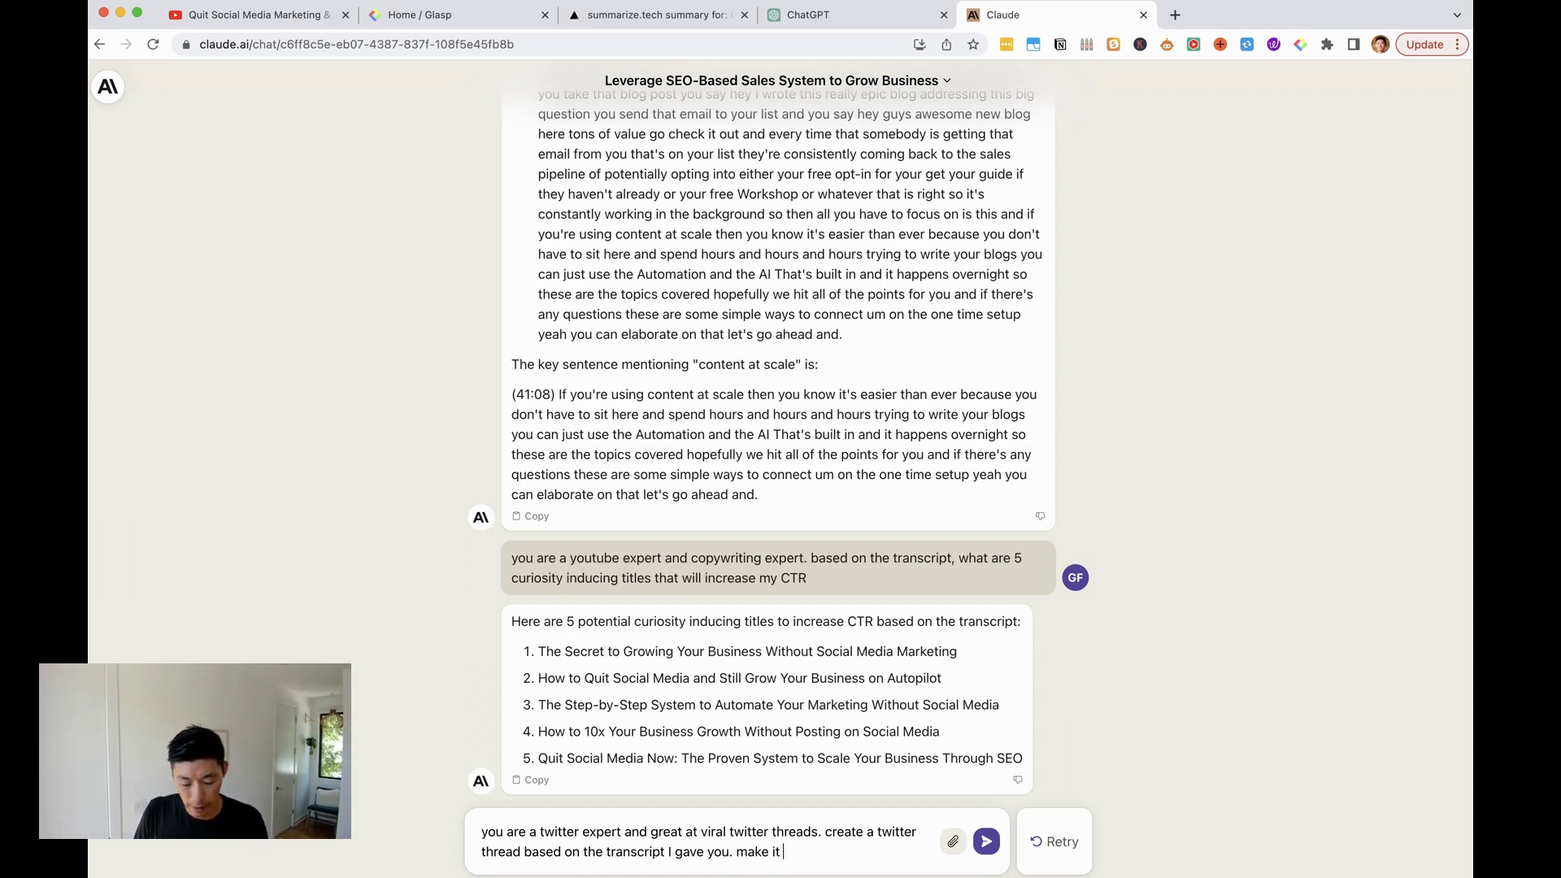
pyautogui.write('8 tweets')
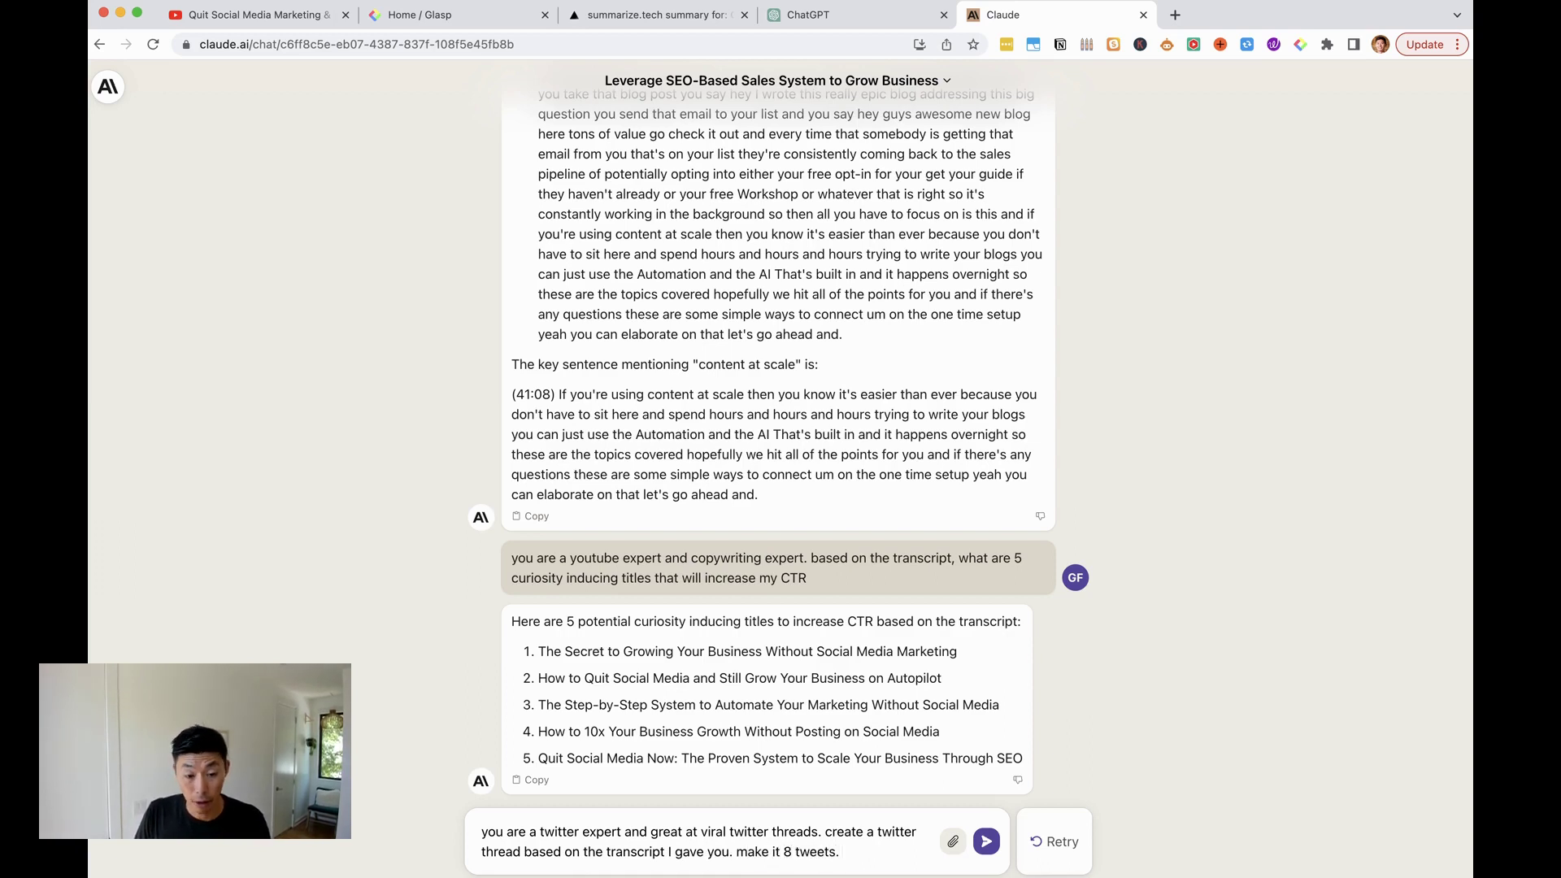
pyautogui.write('. ')
pyautogui.write('give me ')
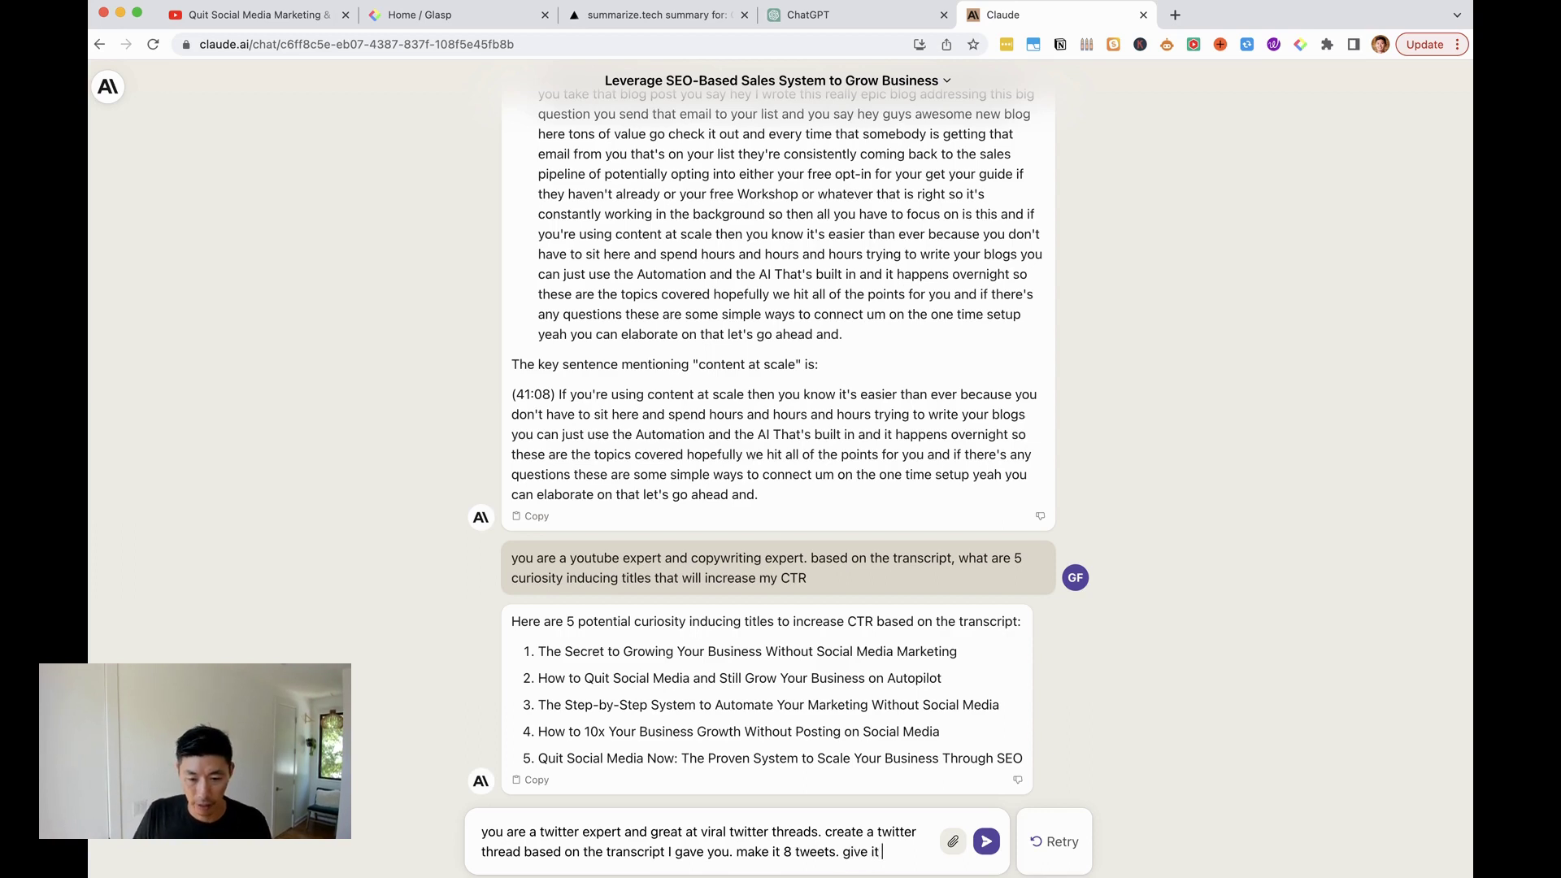
pyautogui.write('54')
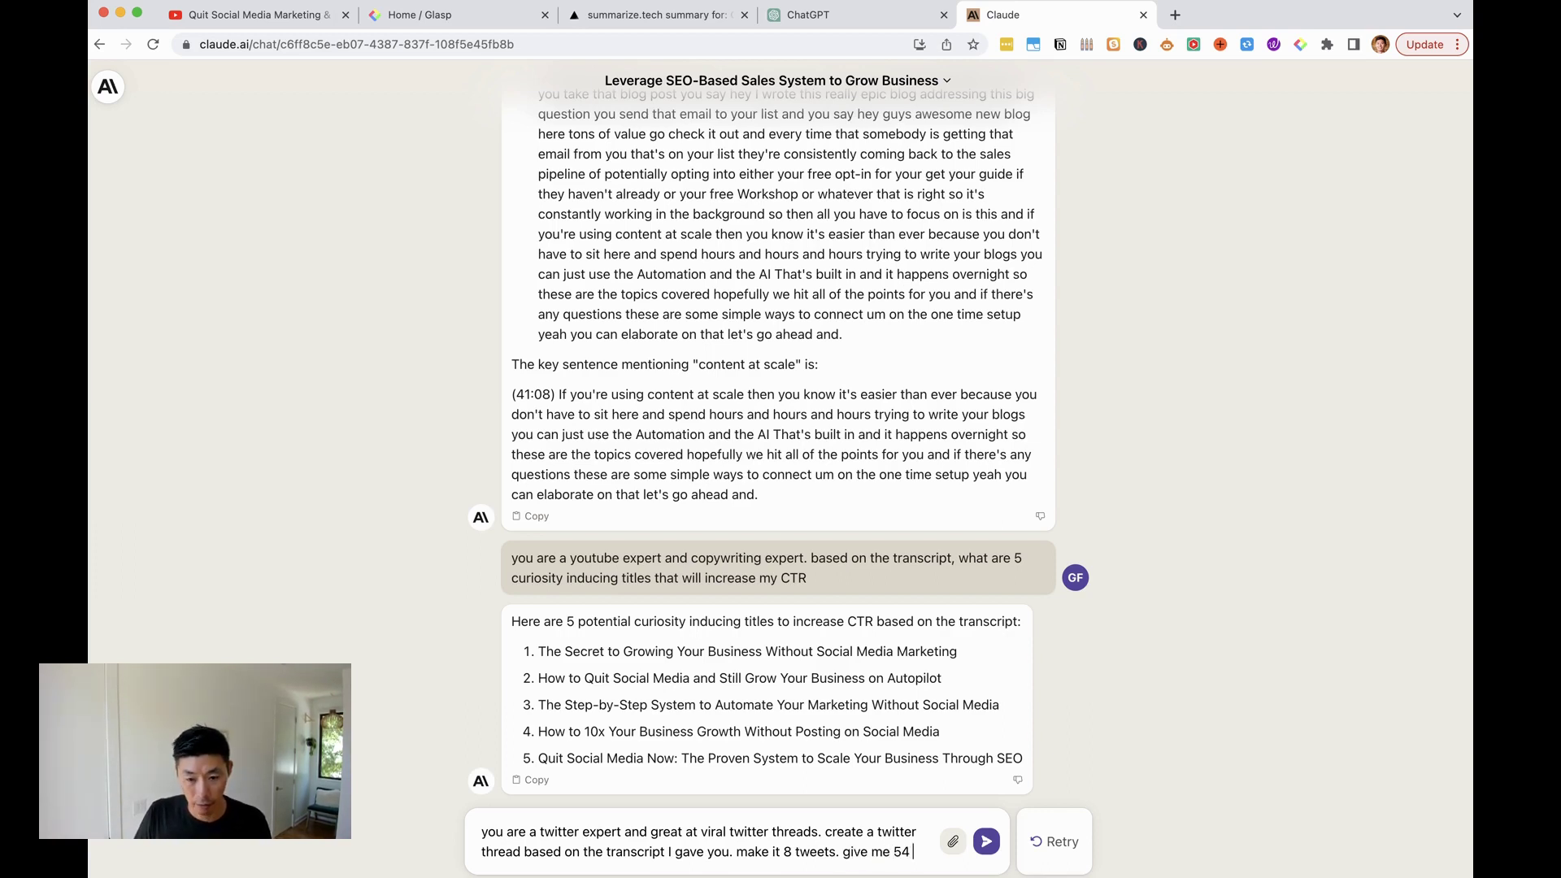
pyautogui.press('BackSpace')
pyautogui.write(' compelling ')
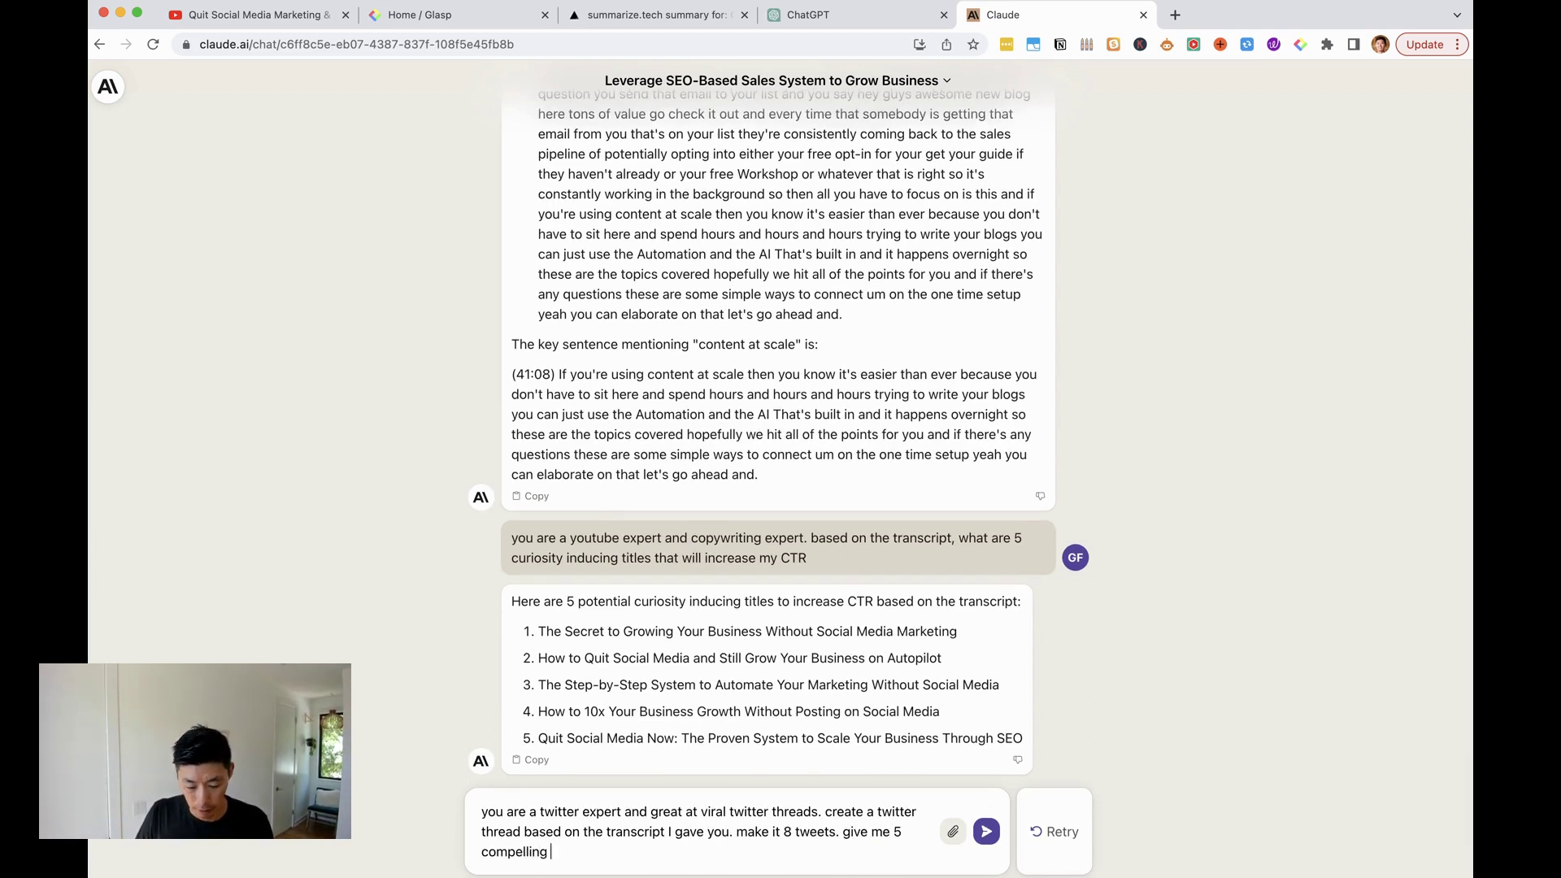
pyautogui.write('hooks to start')
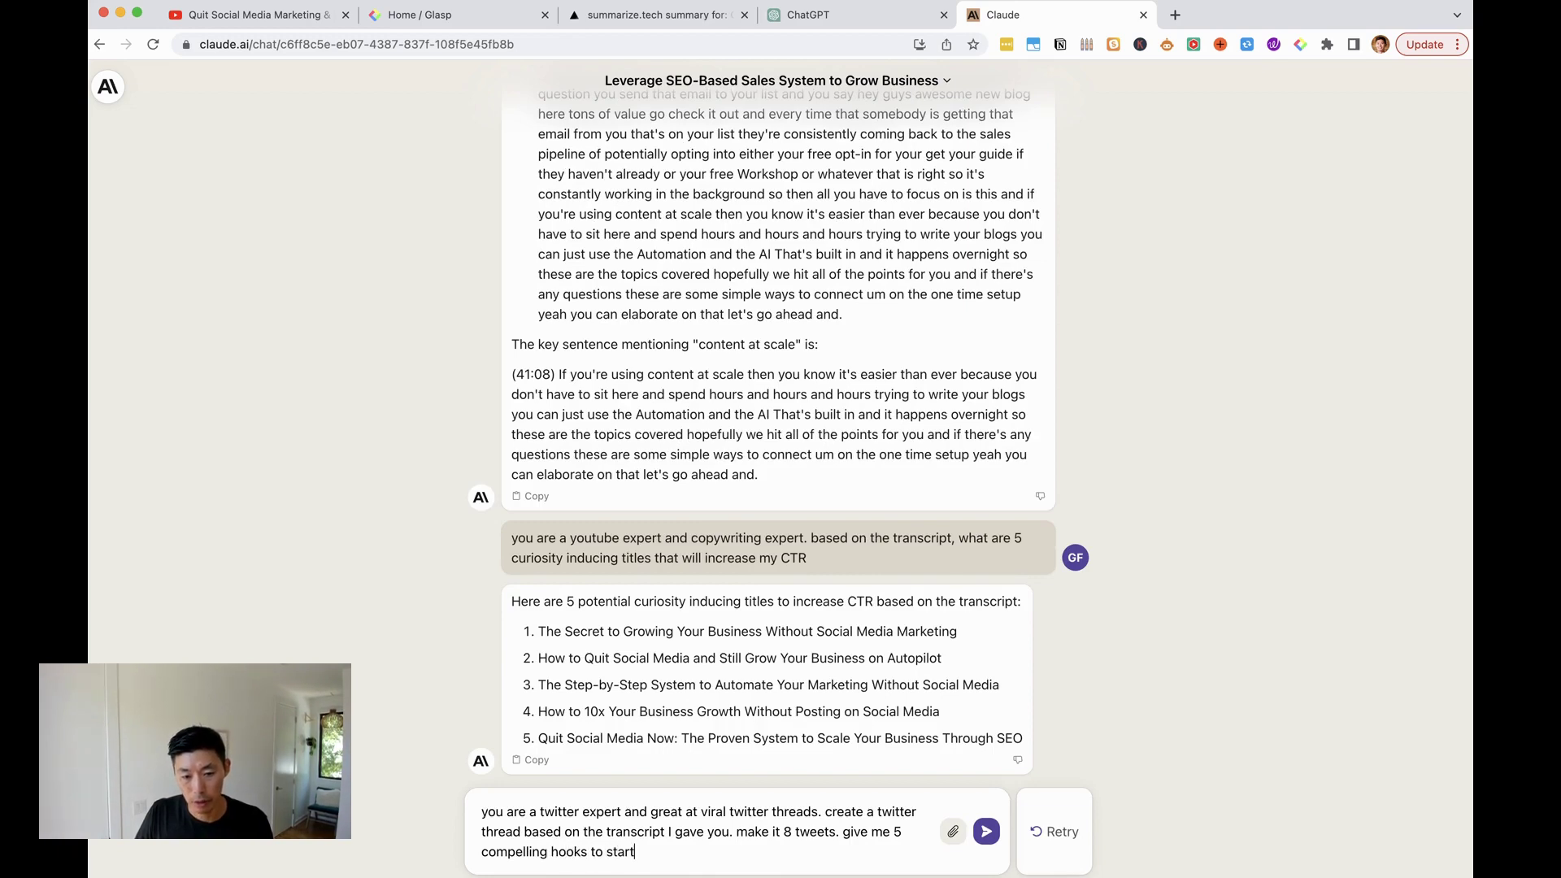
pyautogui.write(' the thread ')
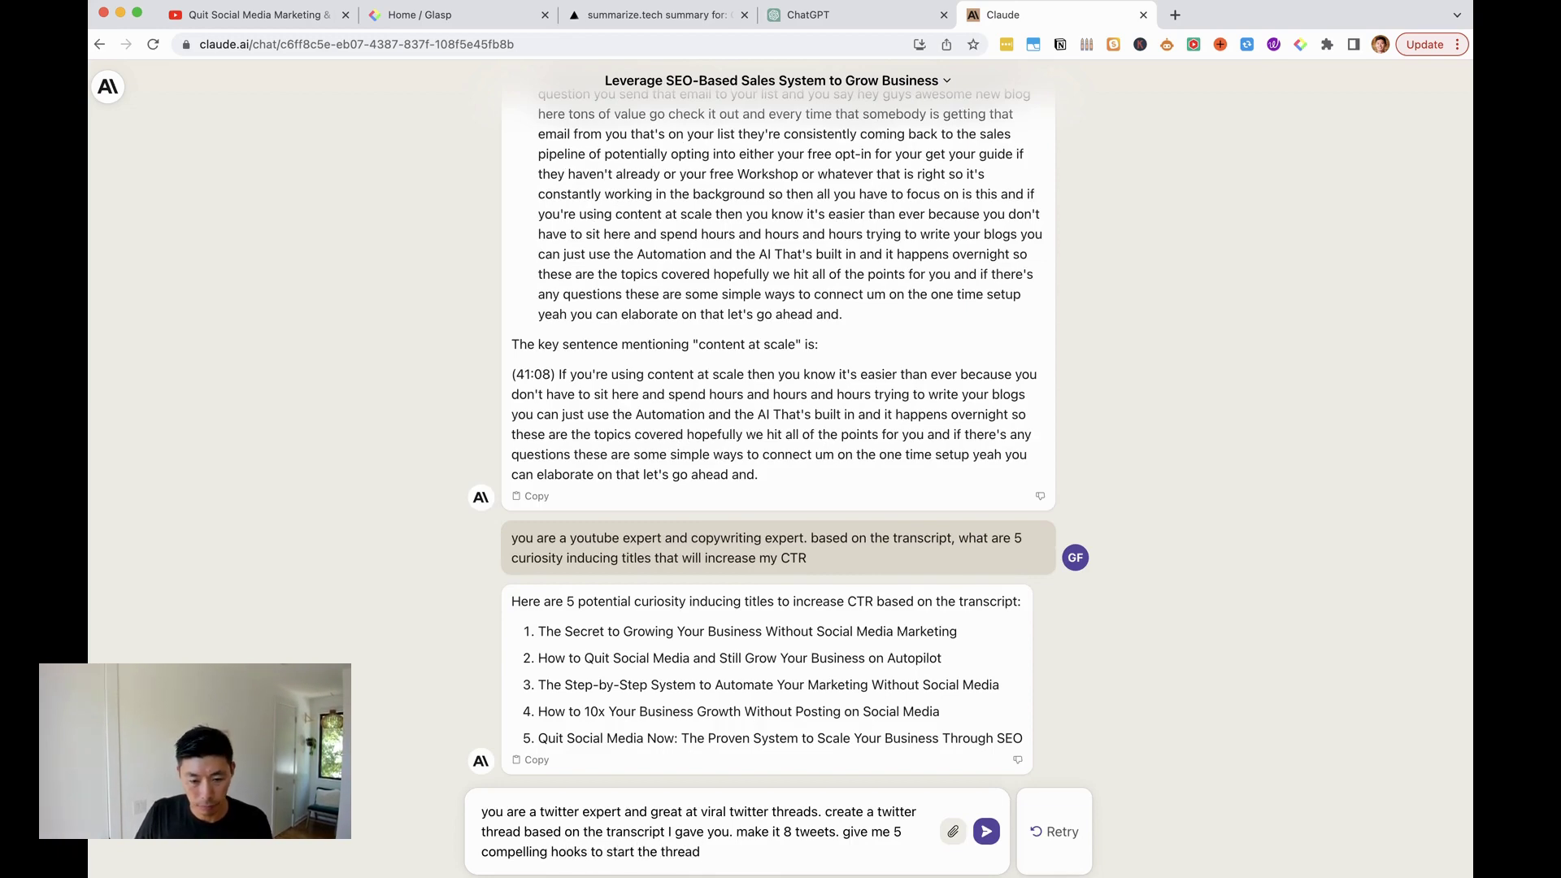
pyautogui.write('.')
pyautogui.press('Return')
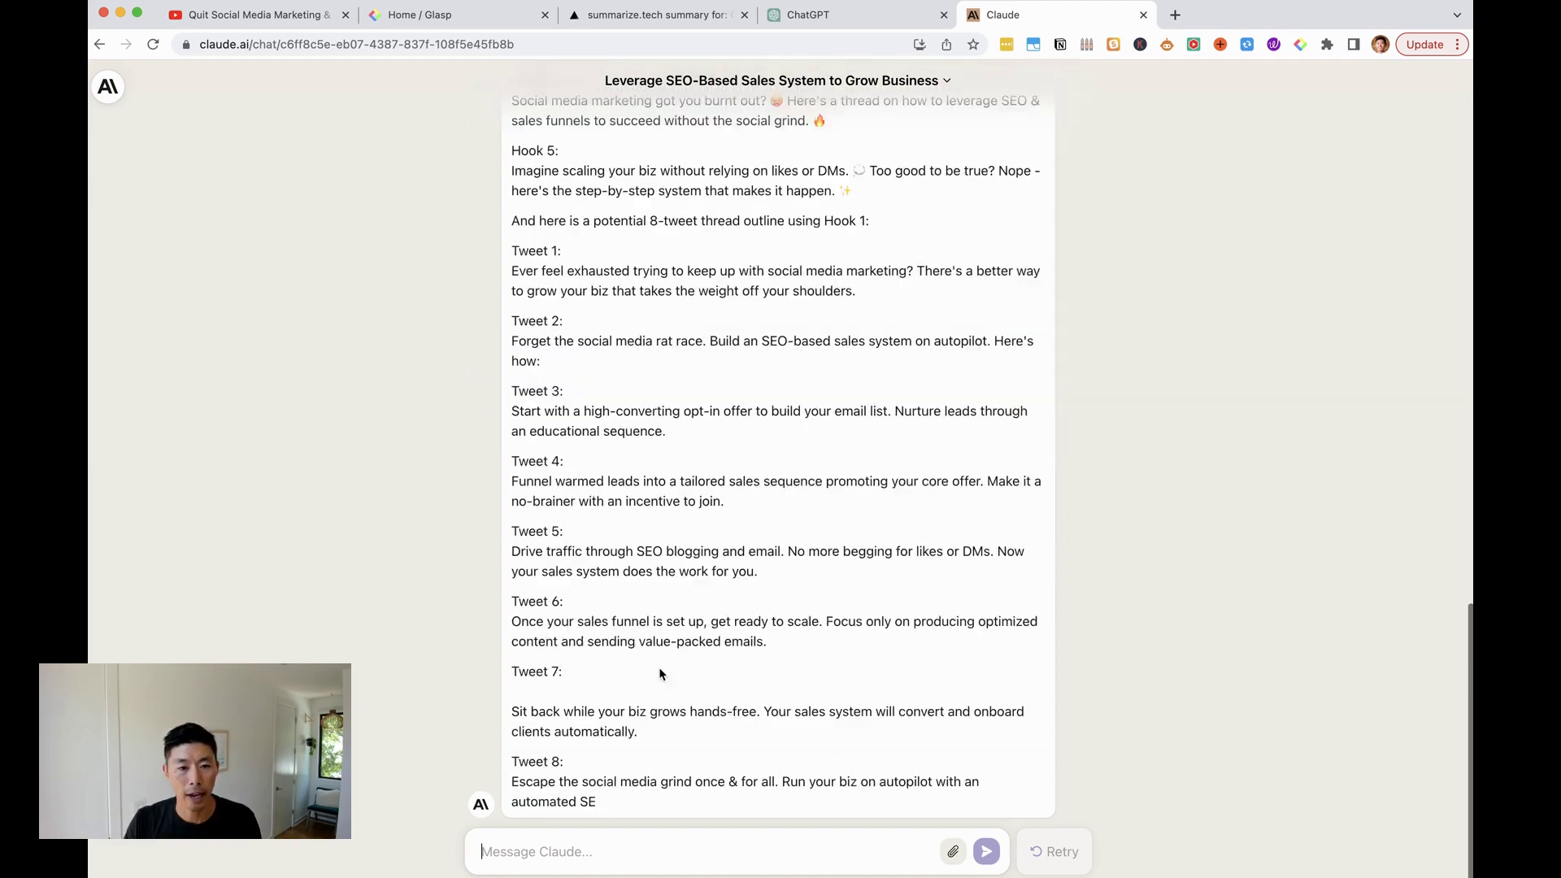
# - Review Claude's Hooks 1–5 and Tweets 1–8 ending "Freedom awaits!", then return to YouTube
pyautogui.scroll(5, 690, 539)
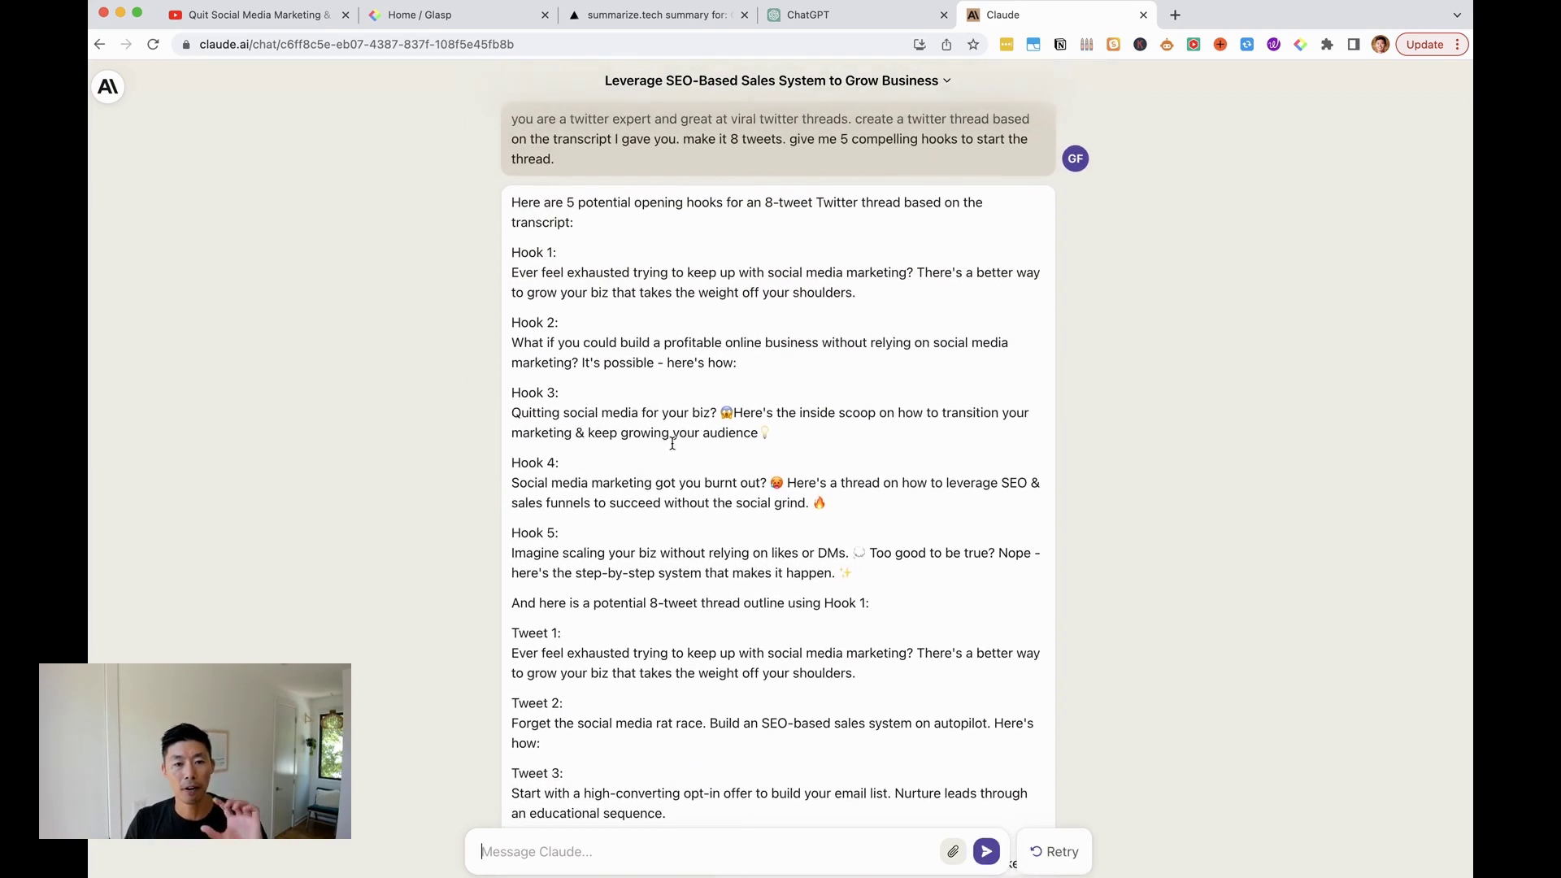
pyautogui.scroll(-5, 910, 546)
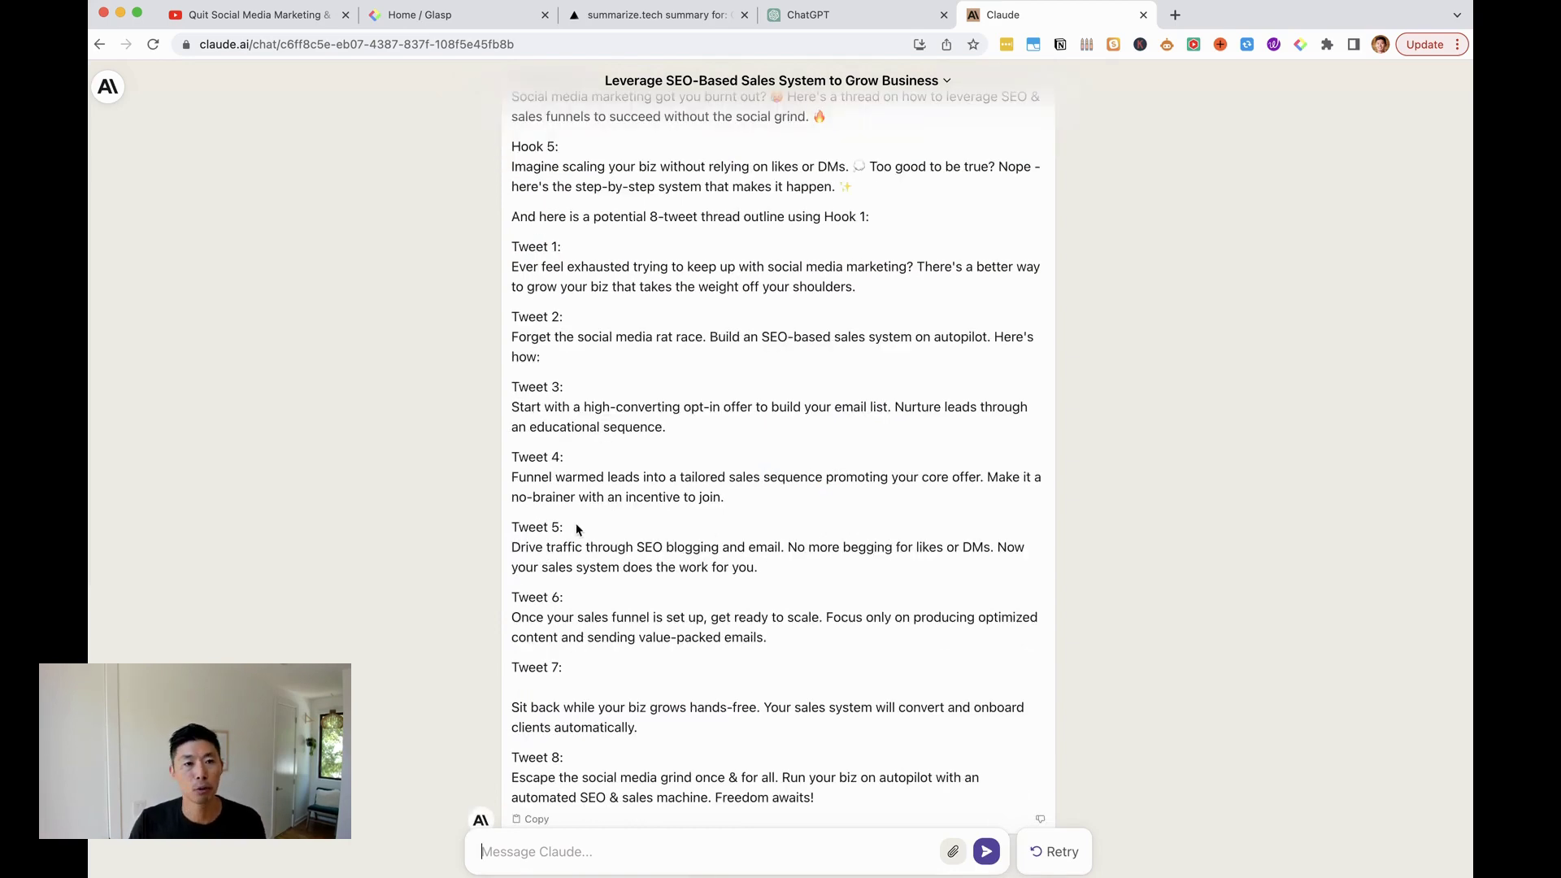
pyautogui.click(228, 10)
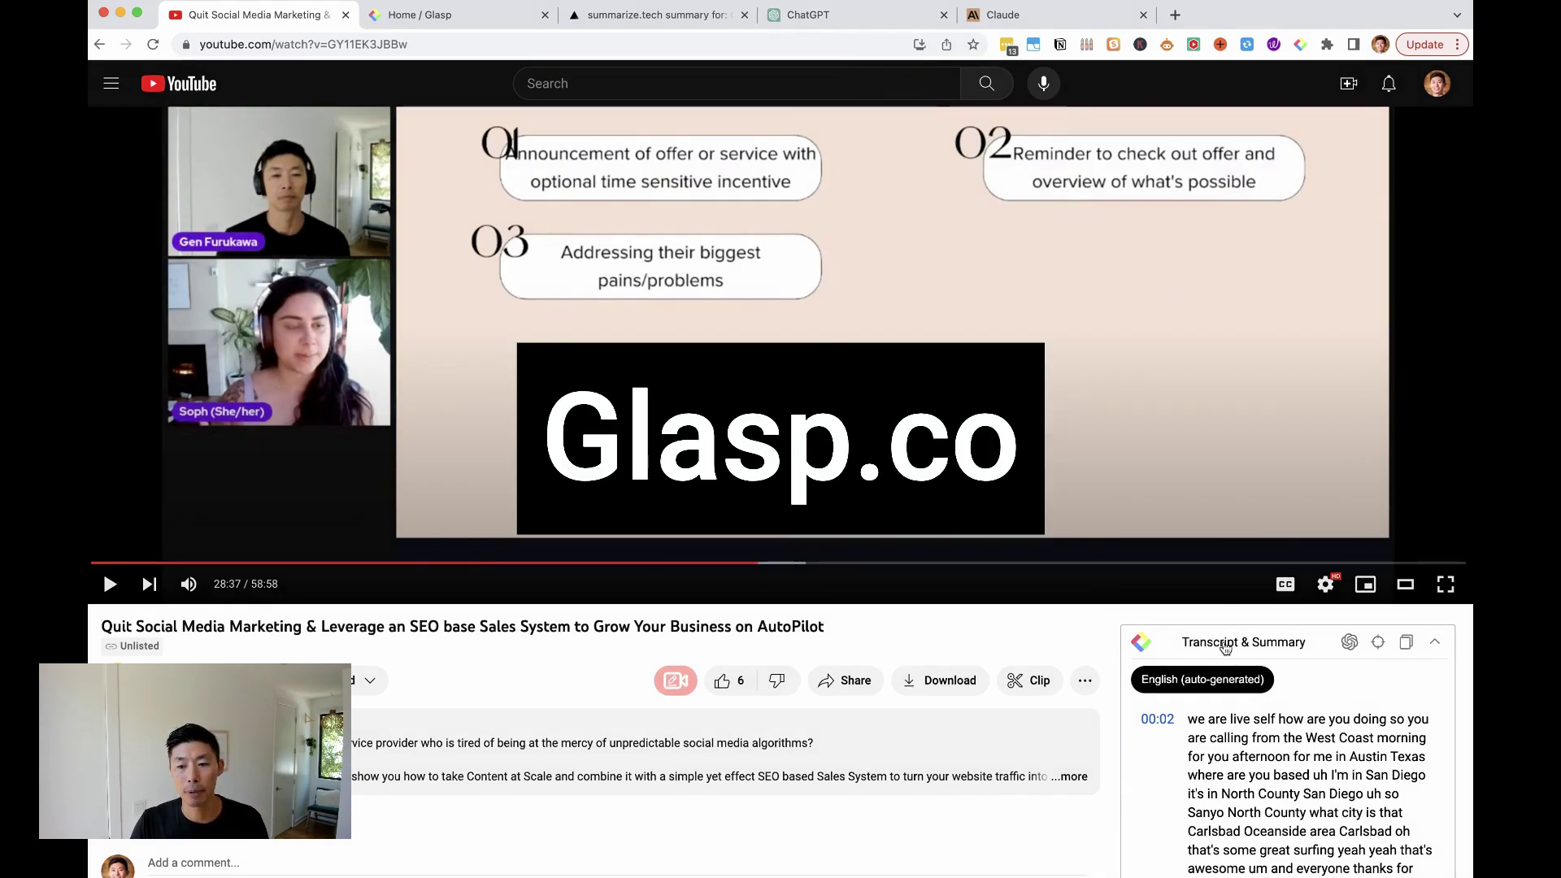
# - Collapse and re-expand the Glasp transcript panel, then return to the Claude tweet-thread chat
pyautogui.click(1225, 643)
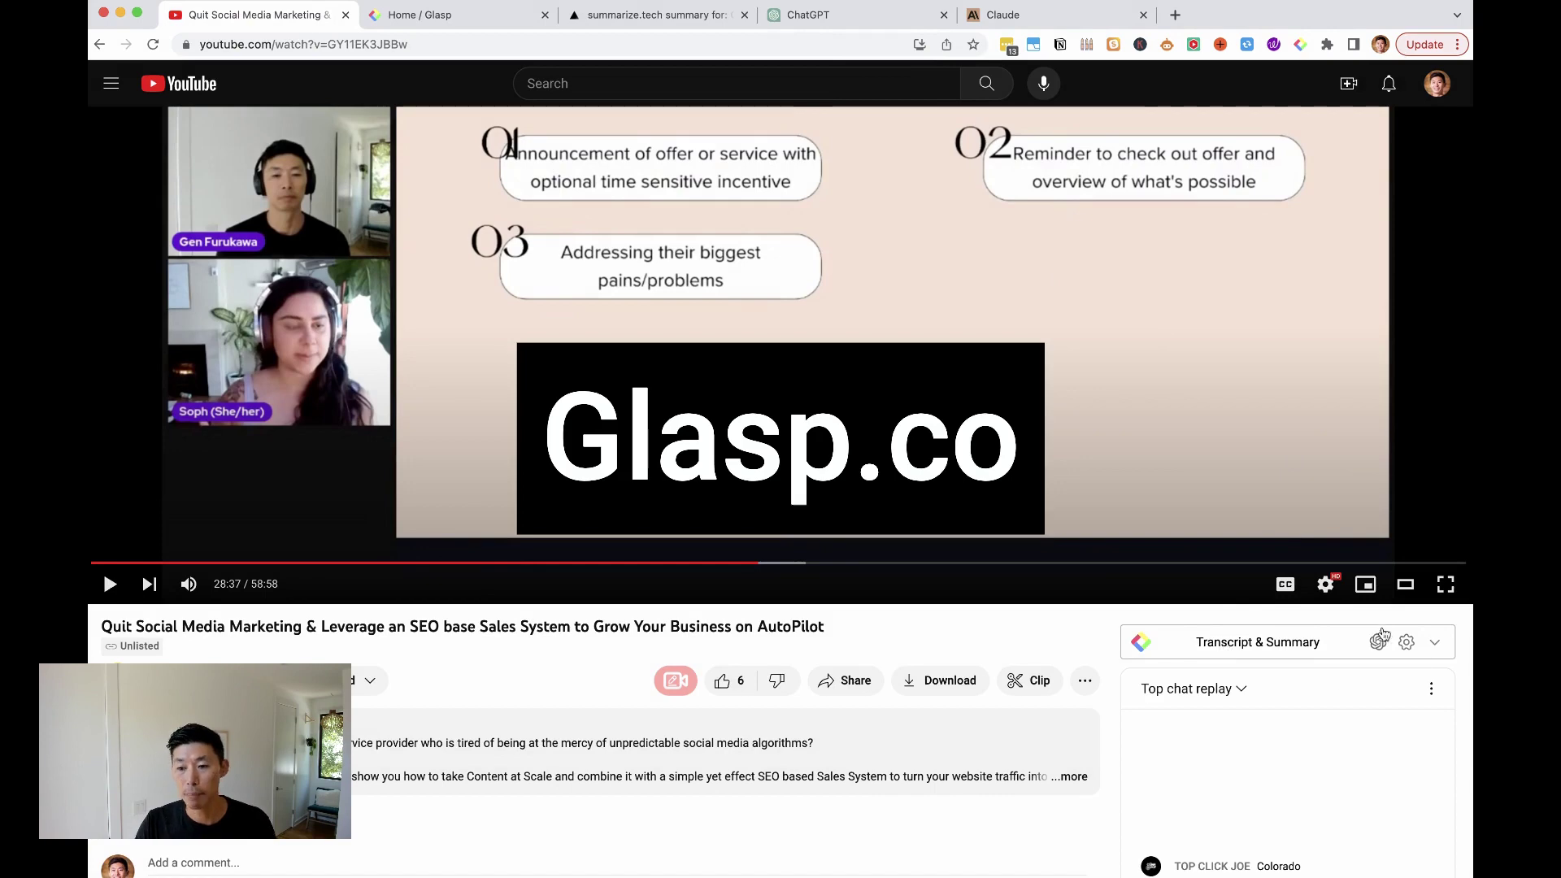
pyautogui.click(1428, 643)
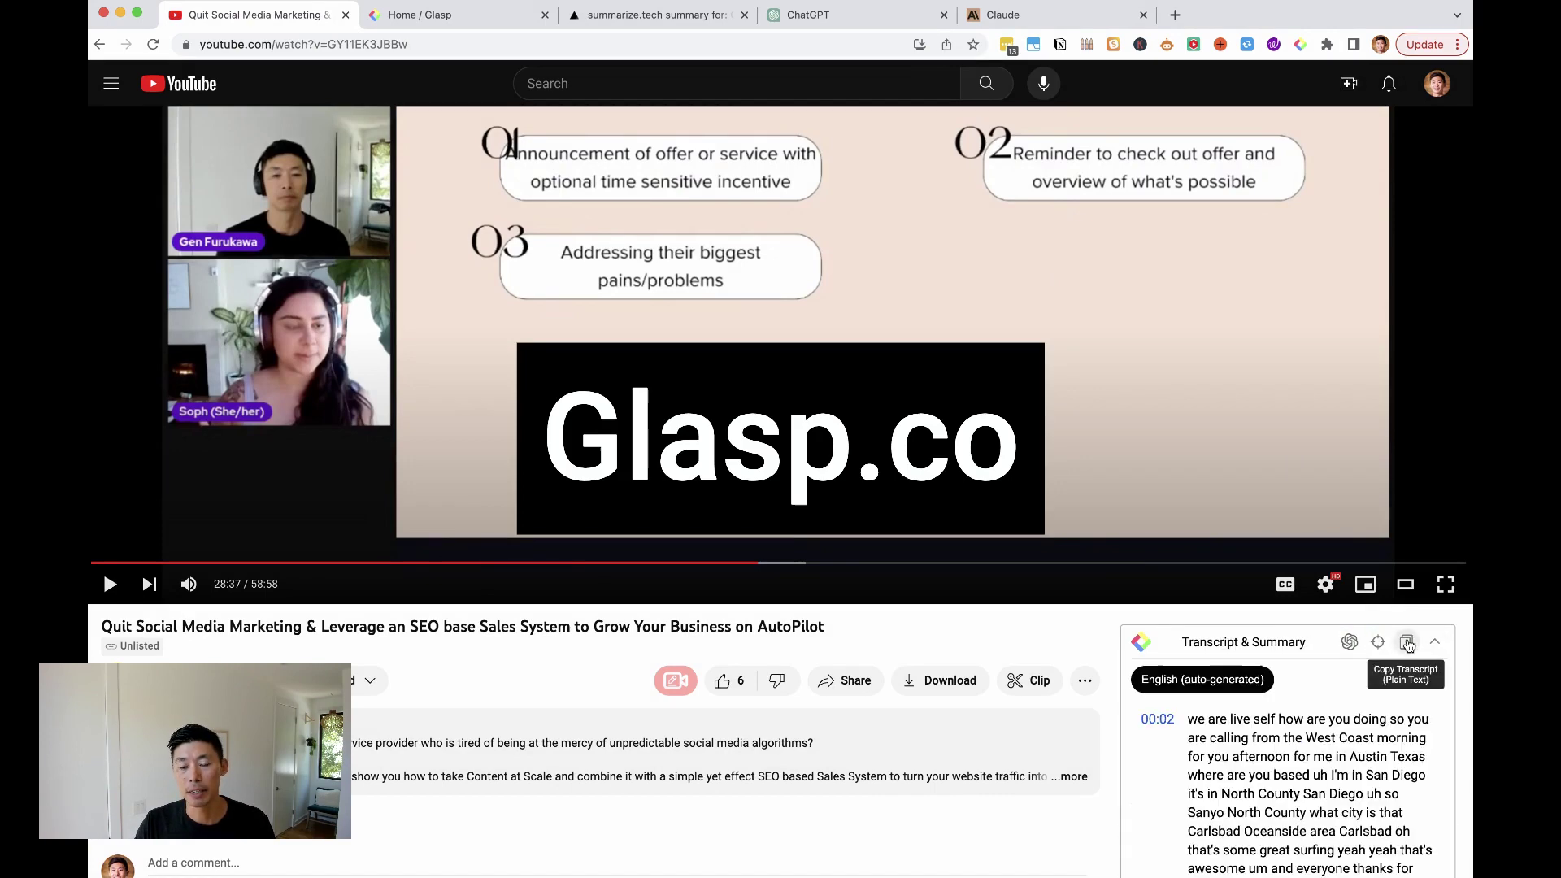
pyautogui.click(1022, 18)
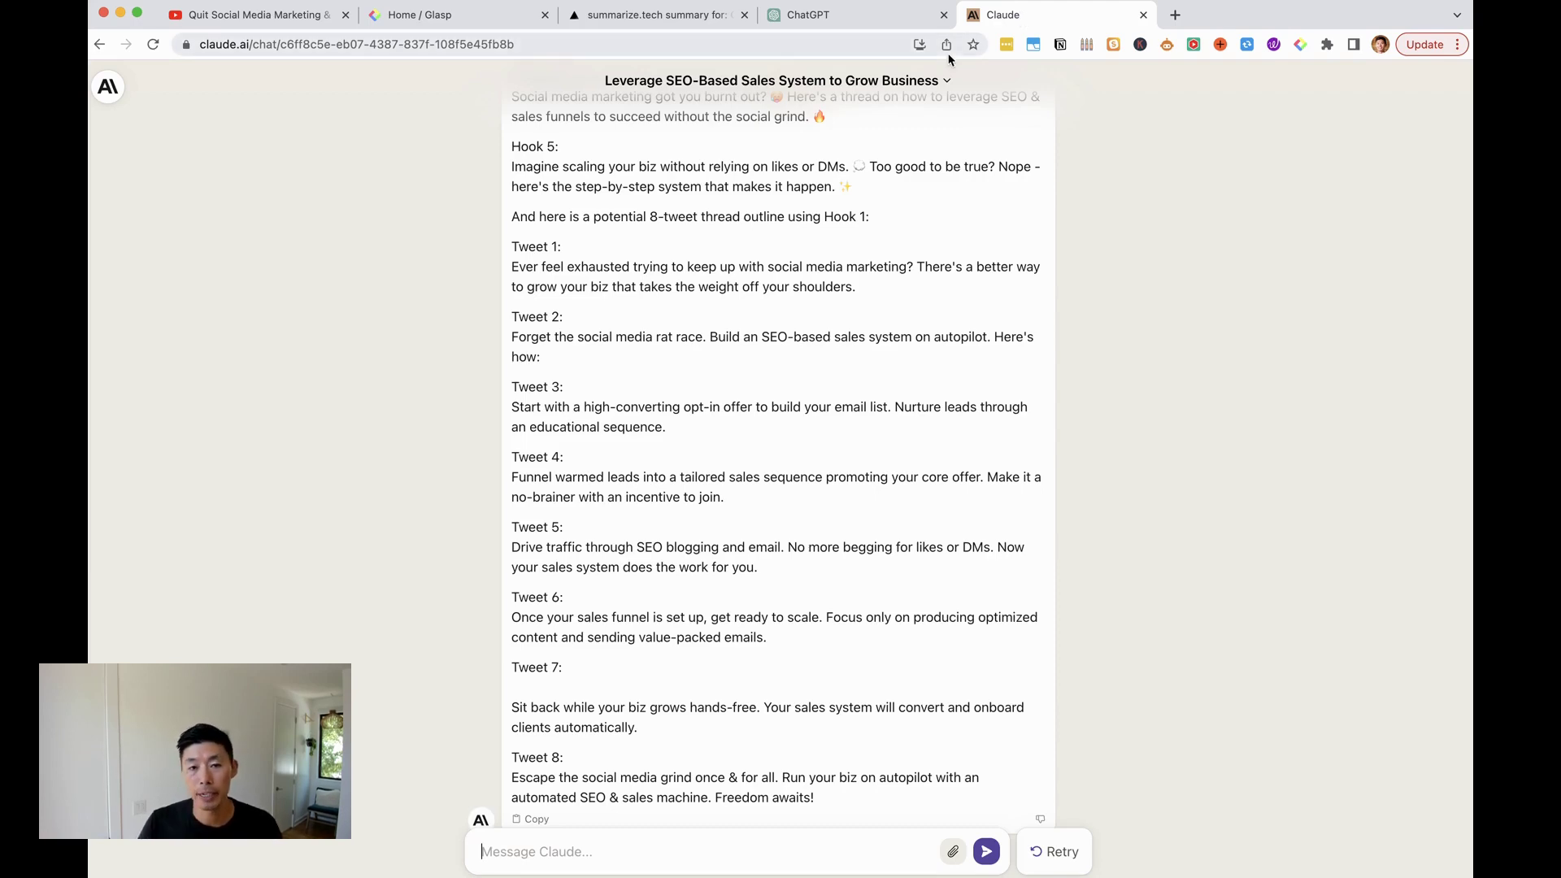
# - Skim the webinar summary on summarize.tech, then load its home page with an empty URL field
pyautogui.click(696, 15)
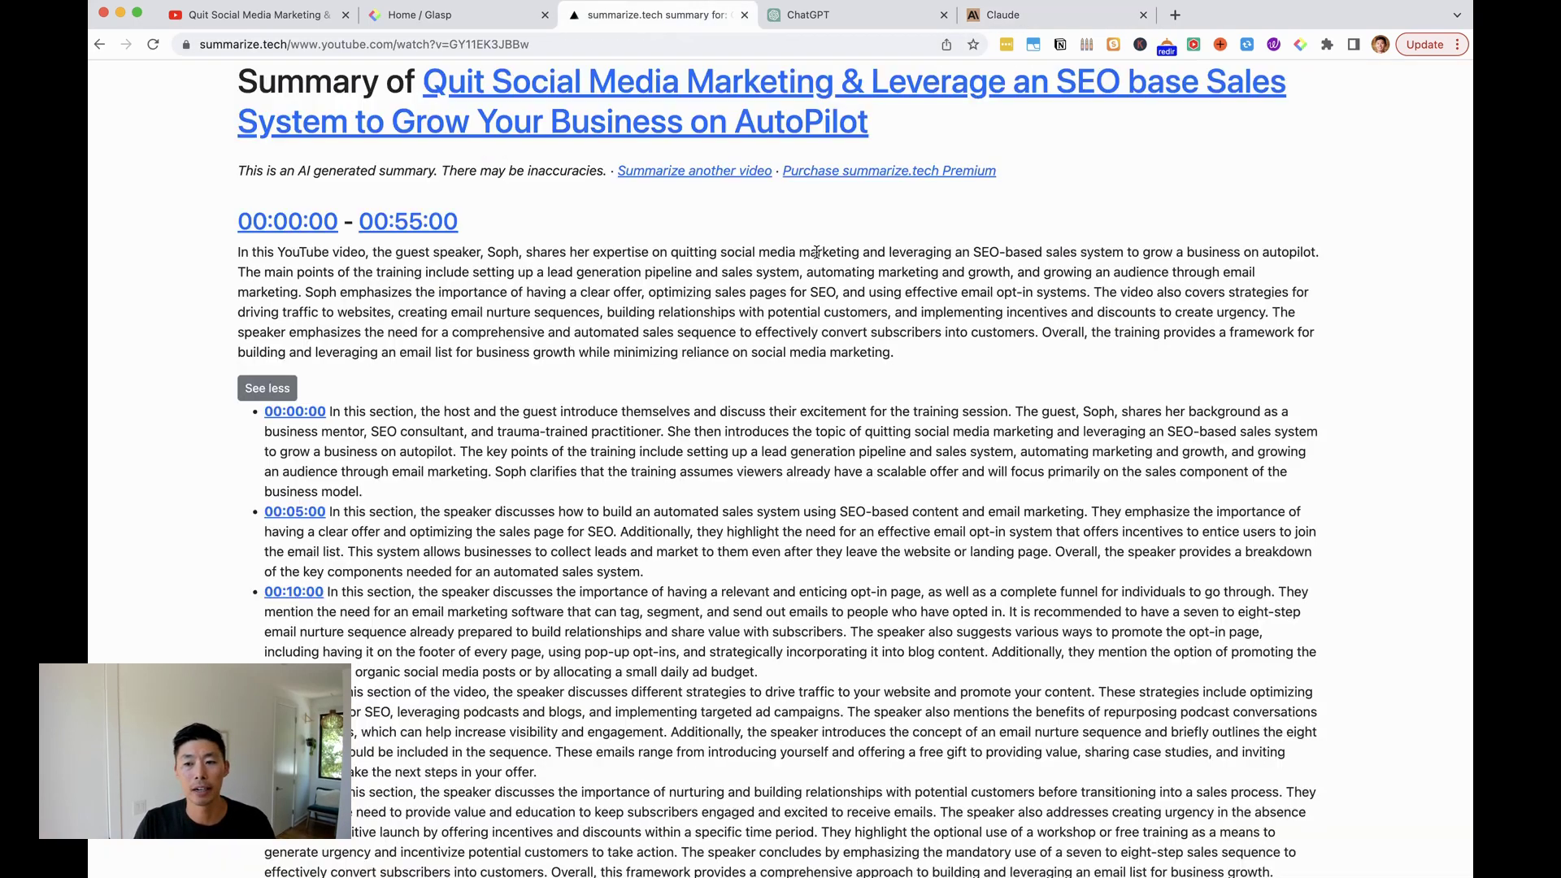
pyautogui.scroll(-4, 816, 252)
pyautogui.scroll(-5, 817, 252)
pyautogui.scroll(15, 283, 95)
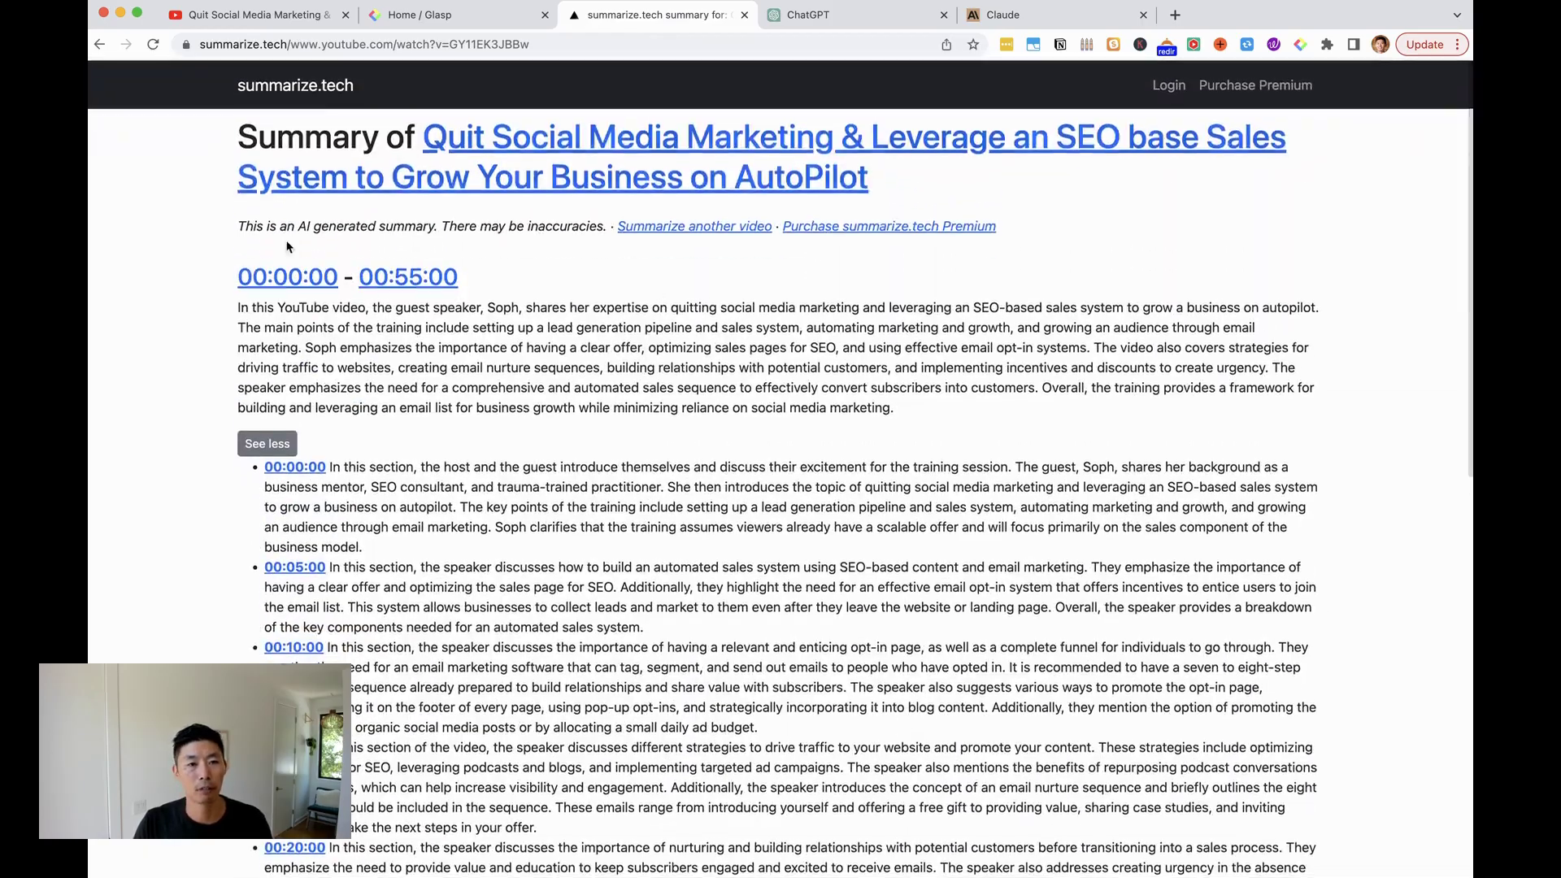
pyautogui.click(283, 95)
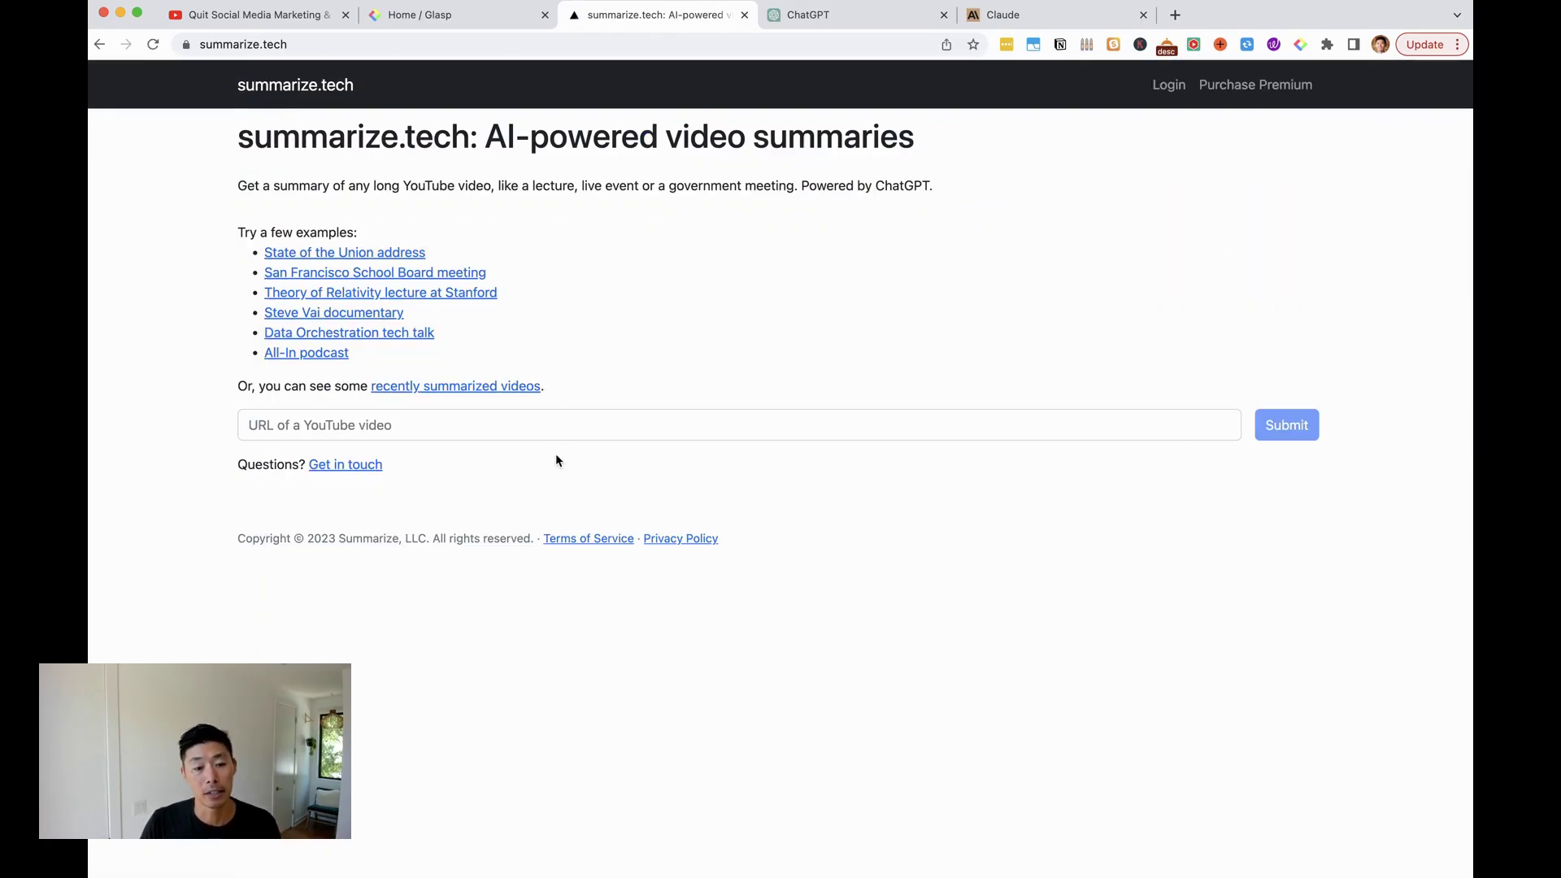